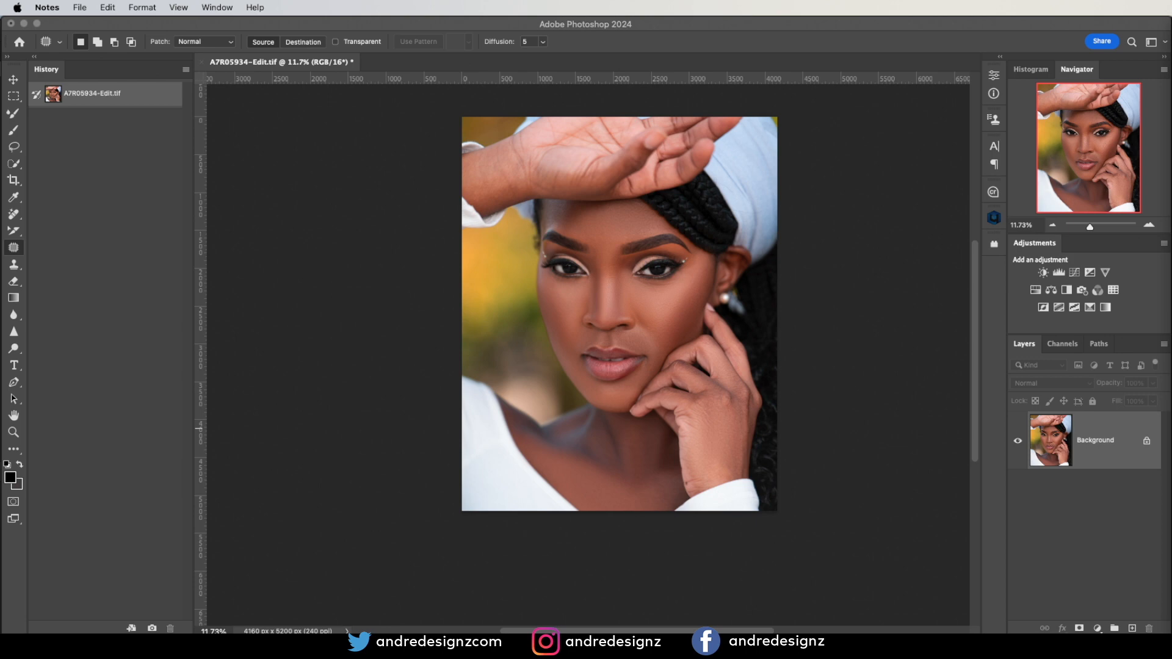
Step: Create a new action set named "Frequency Separation 8bit"
{"action": "left_click", "coordinate": [894, 162]}
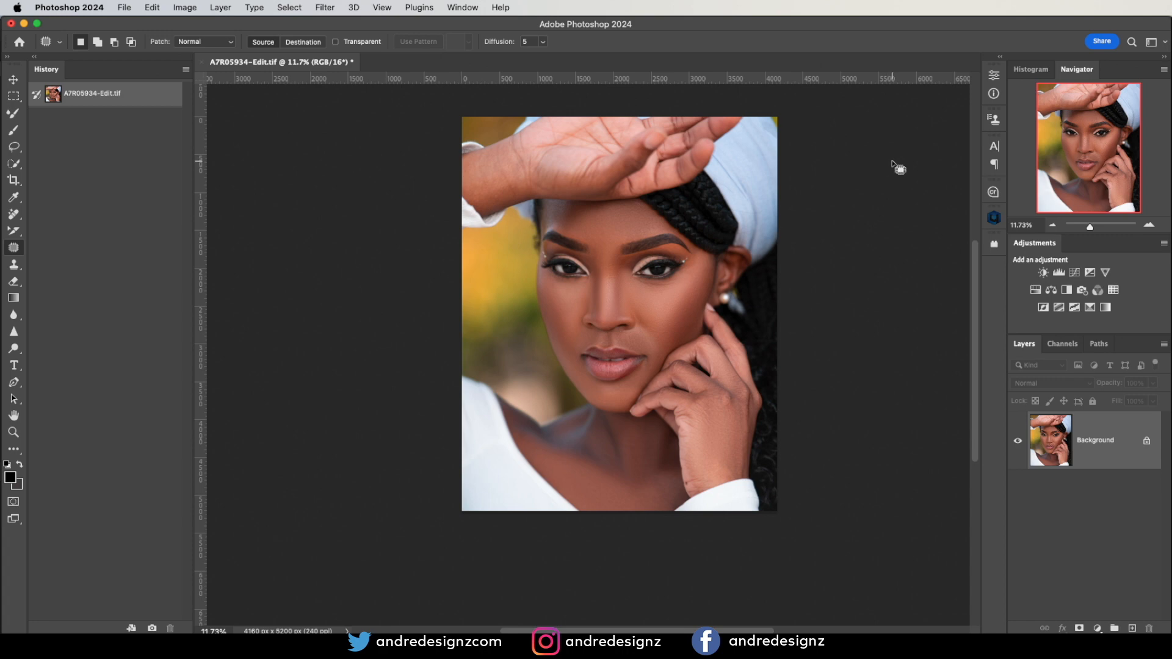
{"action": "left_click", "coordinate": [469, 9]}
{"action": "left_click", "coordinate": [467, 72]}
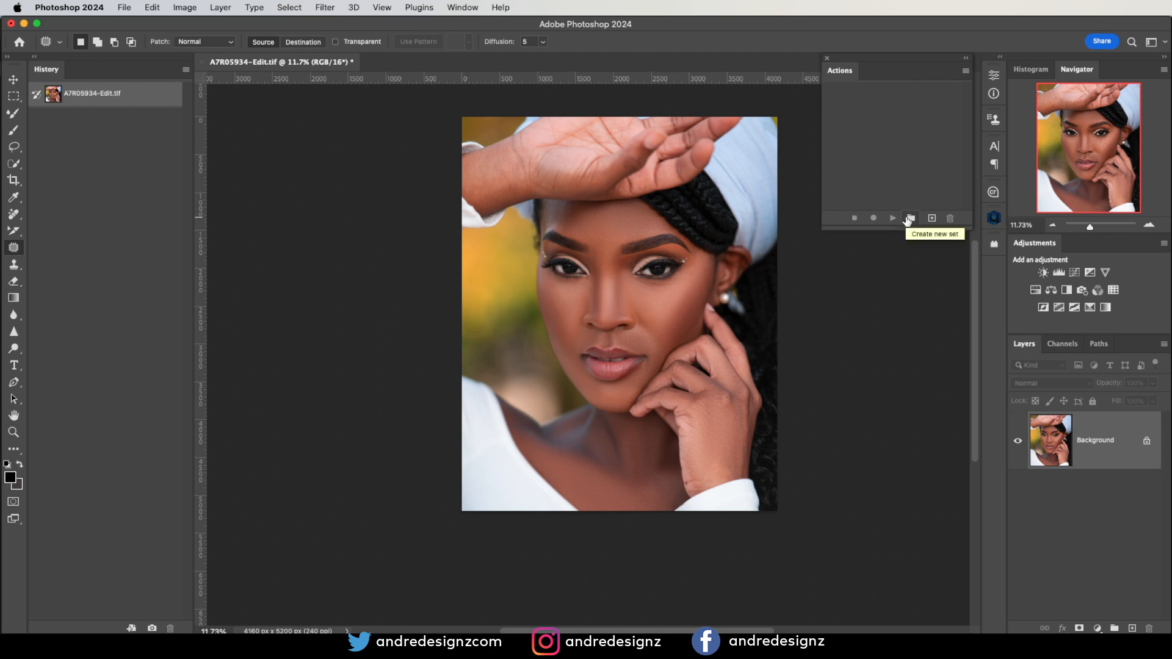
{"action": "left_click", "coordinate": [910, 219]}
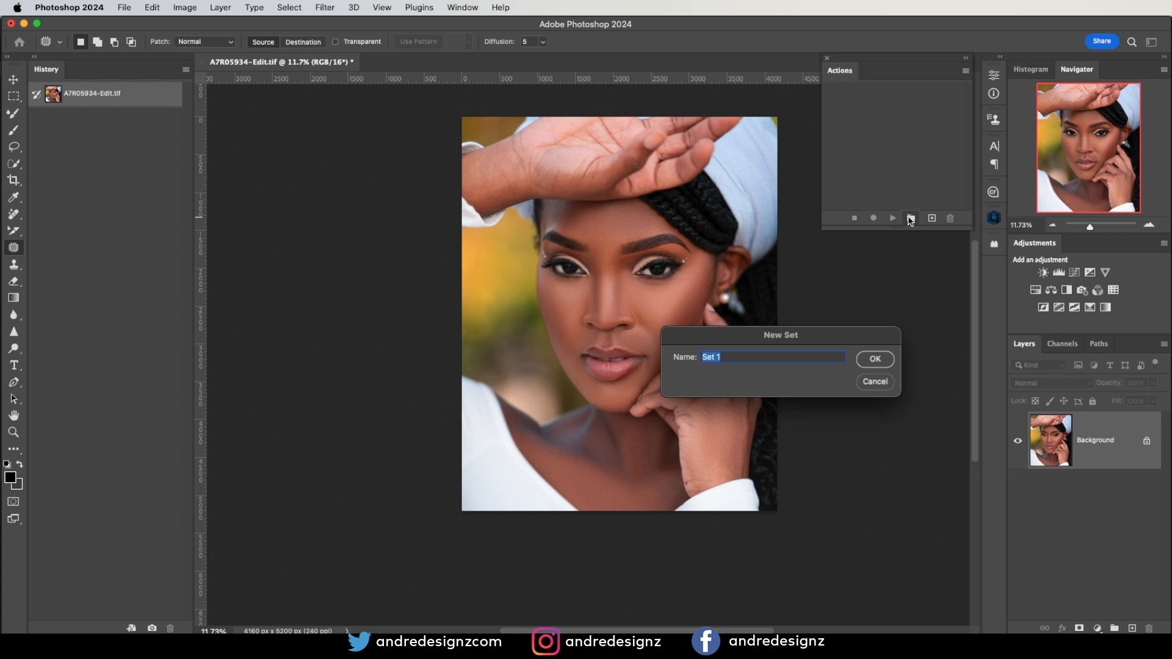
{"action": "type", "text": "Frequency Separation 8bit"}
{"action": "left_click", "coordinate": [870, 362]}
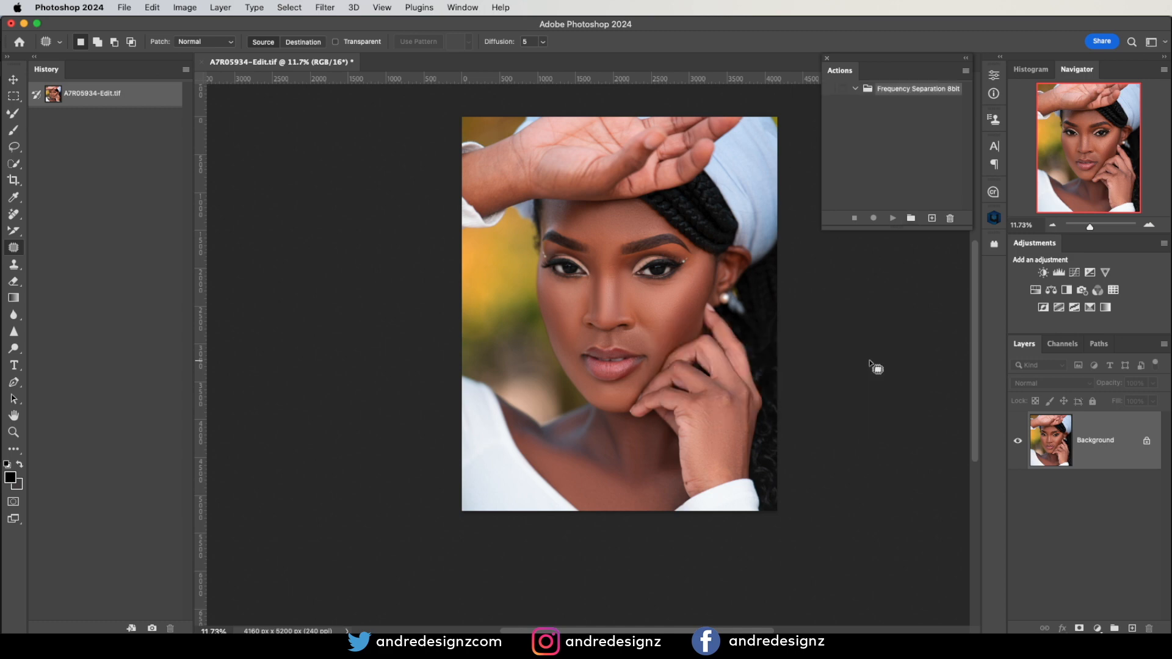
Step: Create an action named "FS-8bit" with the color Green in the Frequency Separation 8bit set and start recording it
{"action": "left_click", "coordinate": [932, 219]}
{"action": "left_click_drag", "start_coordinate": [781, 342], "coordinate": [739, 281]}
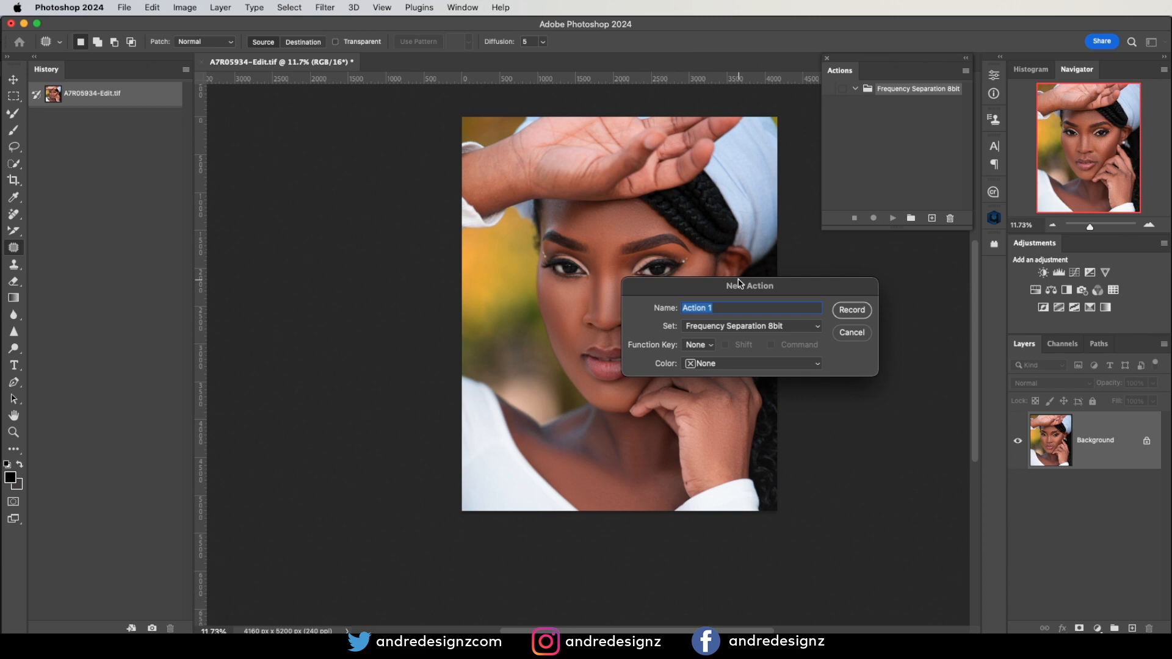
{"action": "type", "text": "FS"}
{"action": "type", "text": "-1"}
{"action": "type", "text": "bit"}
{"action": "left_click", "coordinate": [745, 365]}
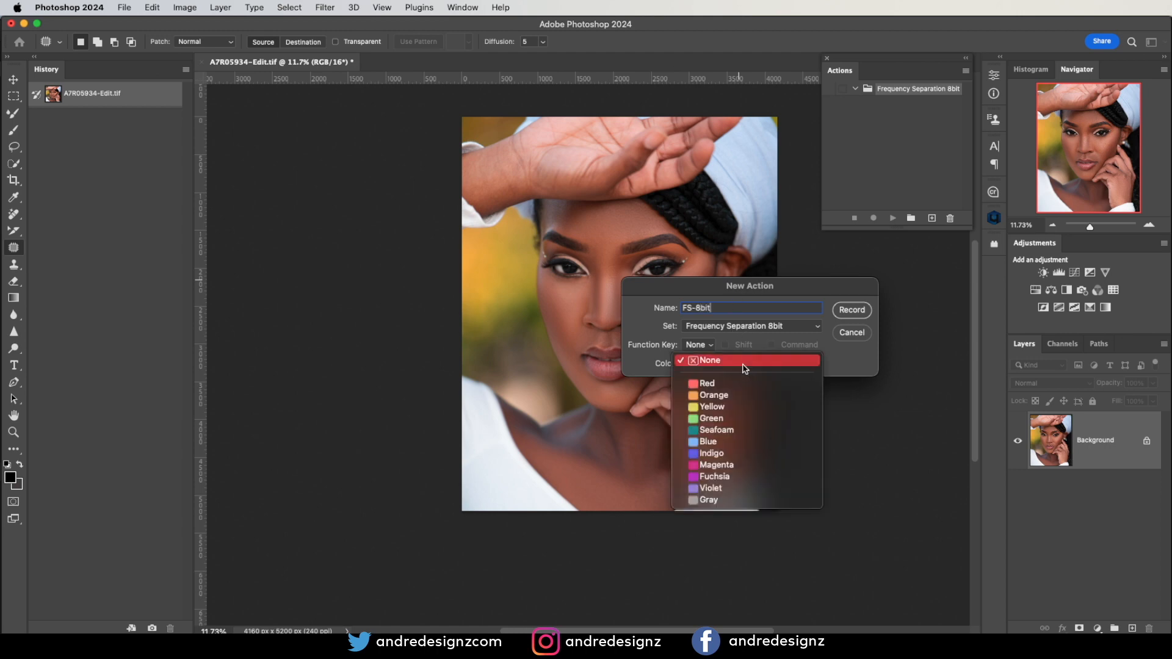
{"action": "left_click", "coordinate": [728, 421]}
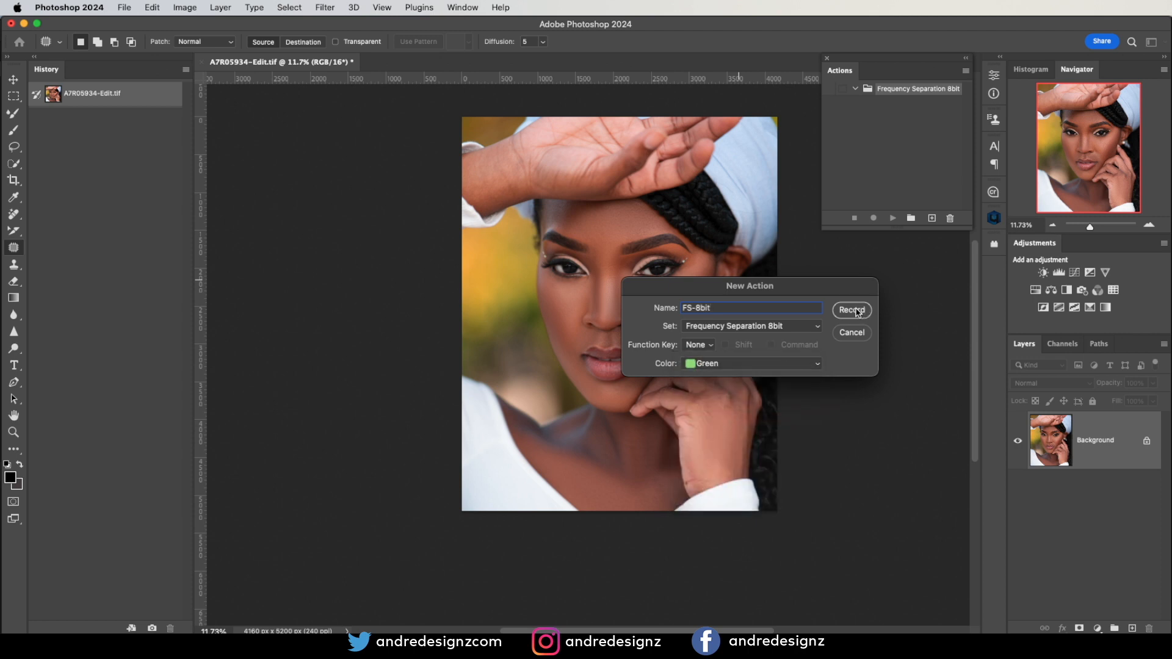
{"action": "left_click", "coordinate": [858, 312]}
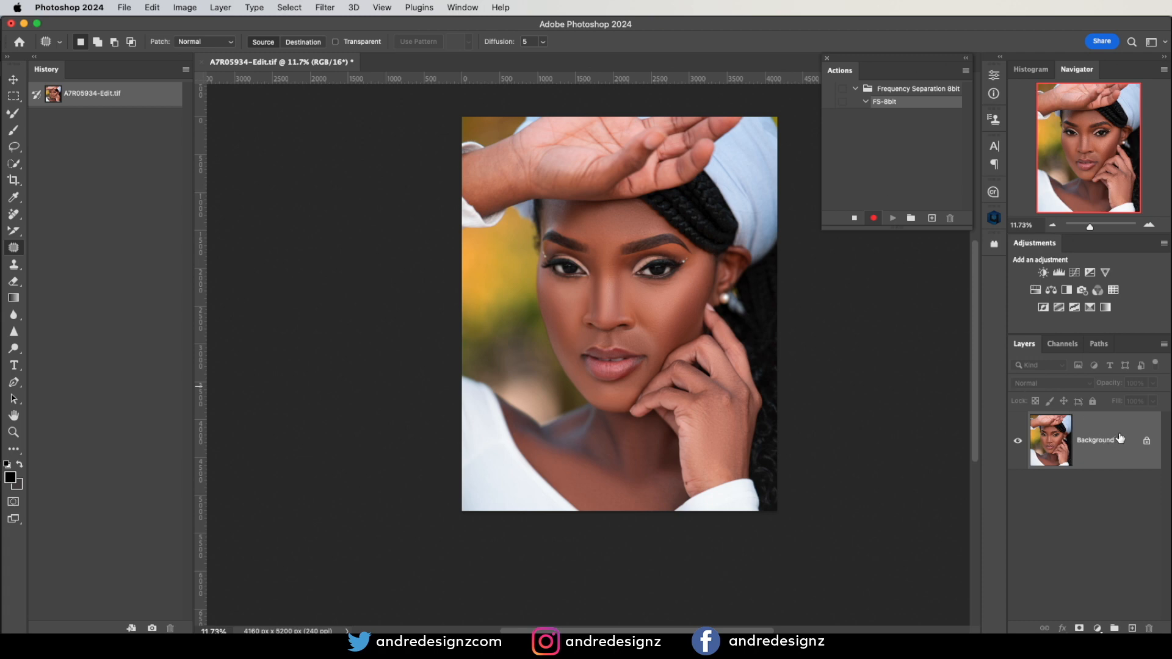
Step: Duplicate the Background layer twice and name the upper copy "High" and the lower copy "Low"
{"action": "left_click_drag", "start_coordinate": [1120, 438], "coordinate": [1137, 627]}
{"action": "left_click_drag", "start_coordinate": [1117, 459], "coordinate": [1135, 628]}
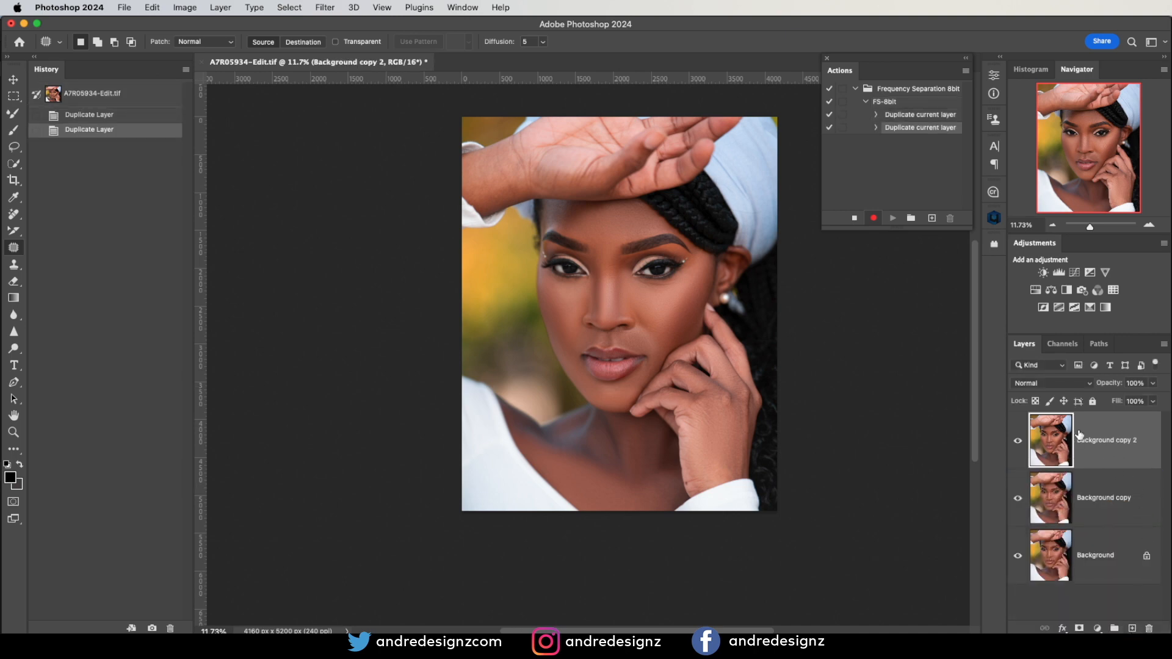
{"action": "double_click", "coordinate": [1088, 441]}
{"action": "type", "text": "High"}
{"action": "key", "text": "Return"}
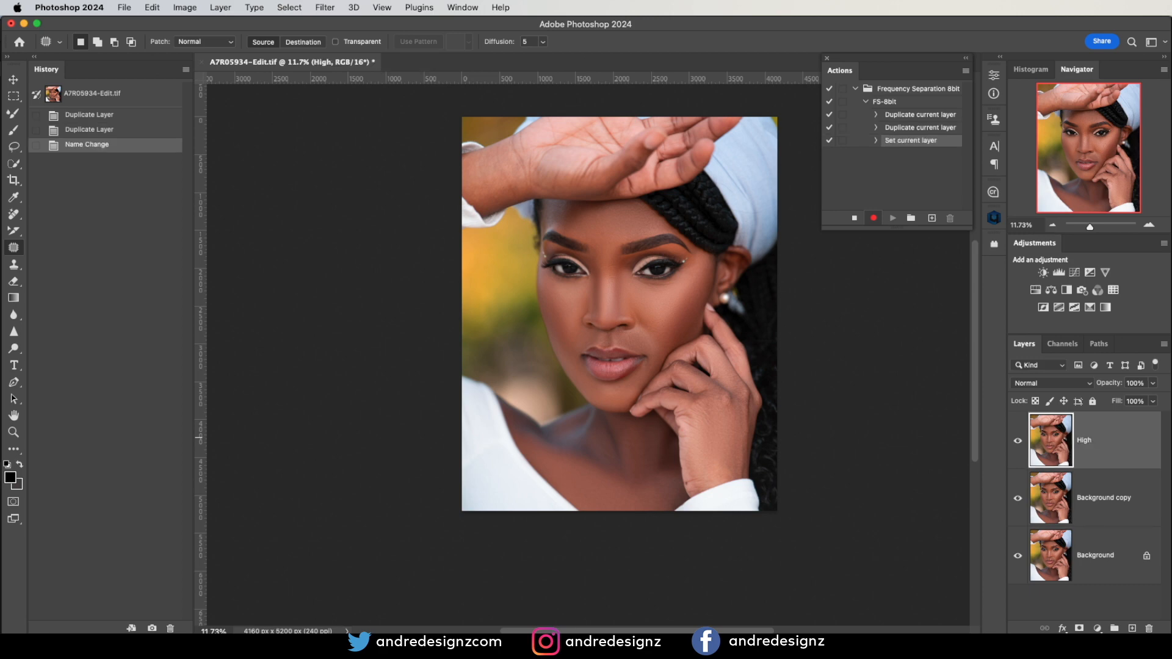
{"action": "double_click", "coordinate": [1096, 496]}
{"action": "type", "text": "Low"}
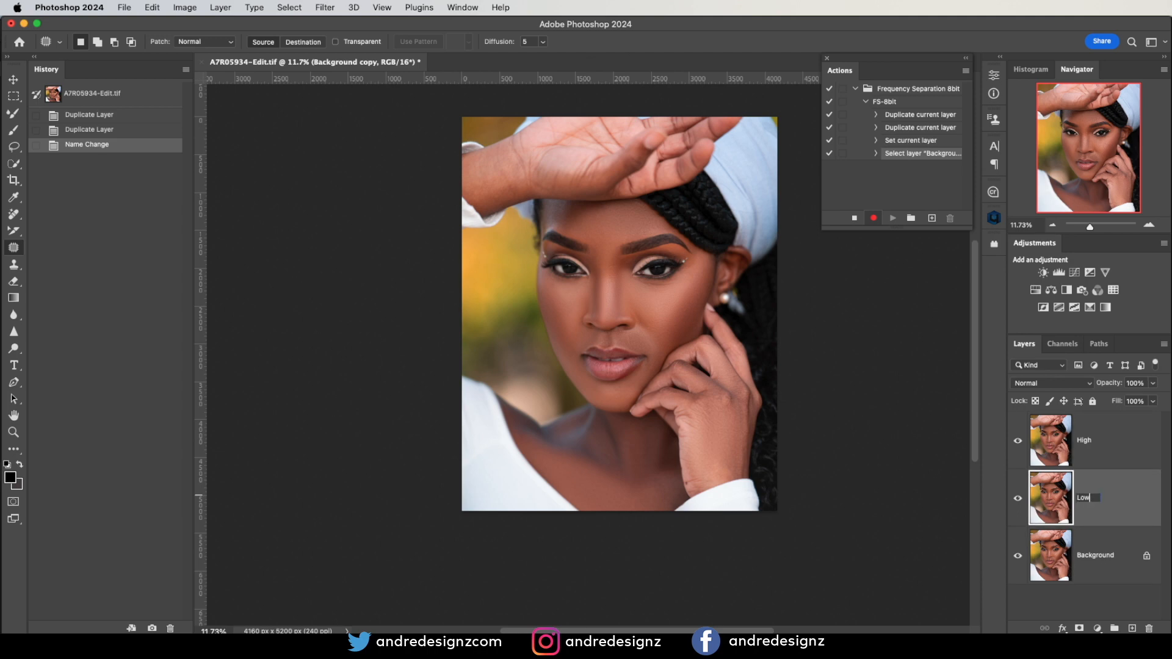
{"action": "key", "text": "Return"}
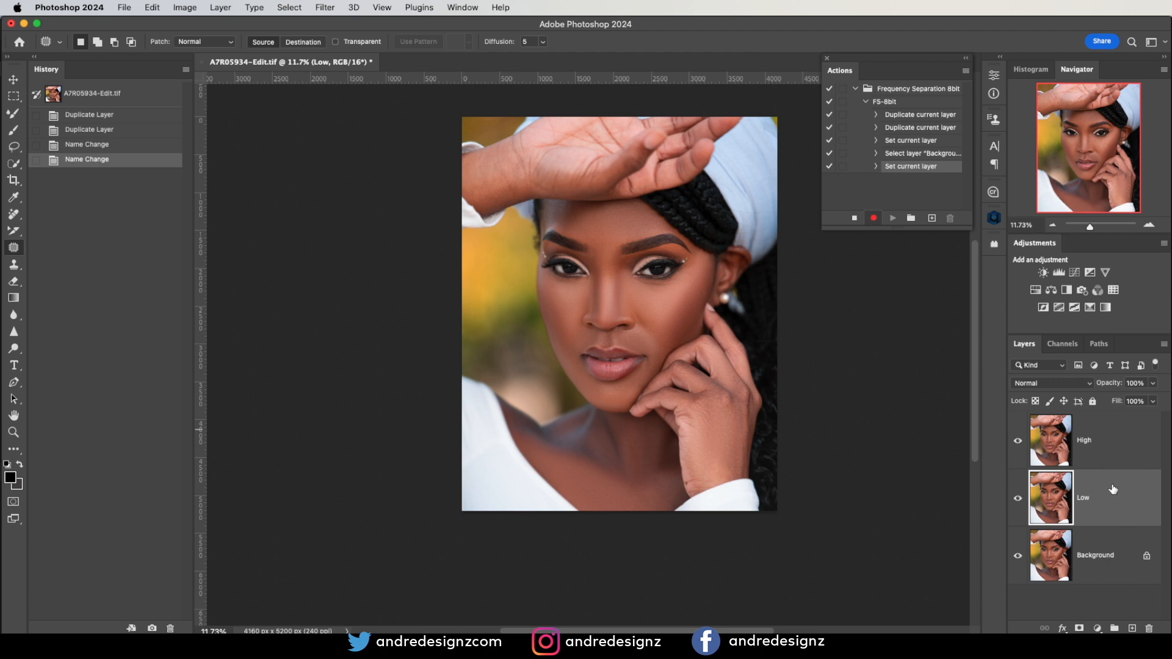
Step: With the High layer hidden, apply a 10-pixel Gaussian Blur to Low and enable the dialog toggle for that recorded step
{"action": "left_click", "coordinate": [1018, 441]}
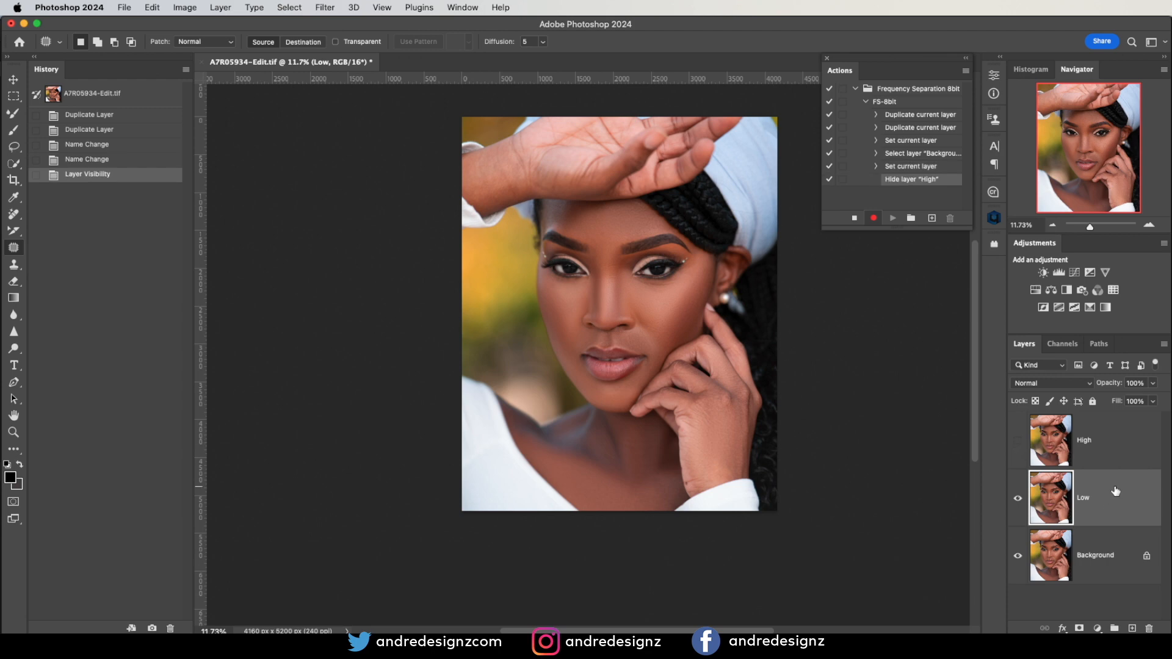
{"action": "left_click", "coordinate": [327, 7]}
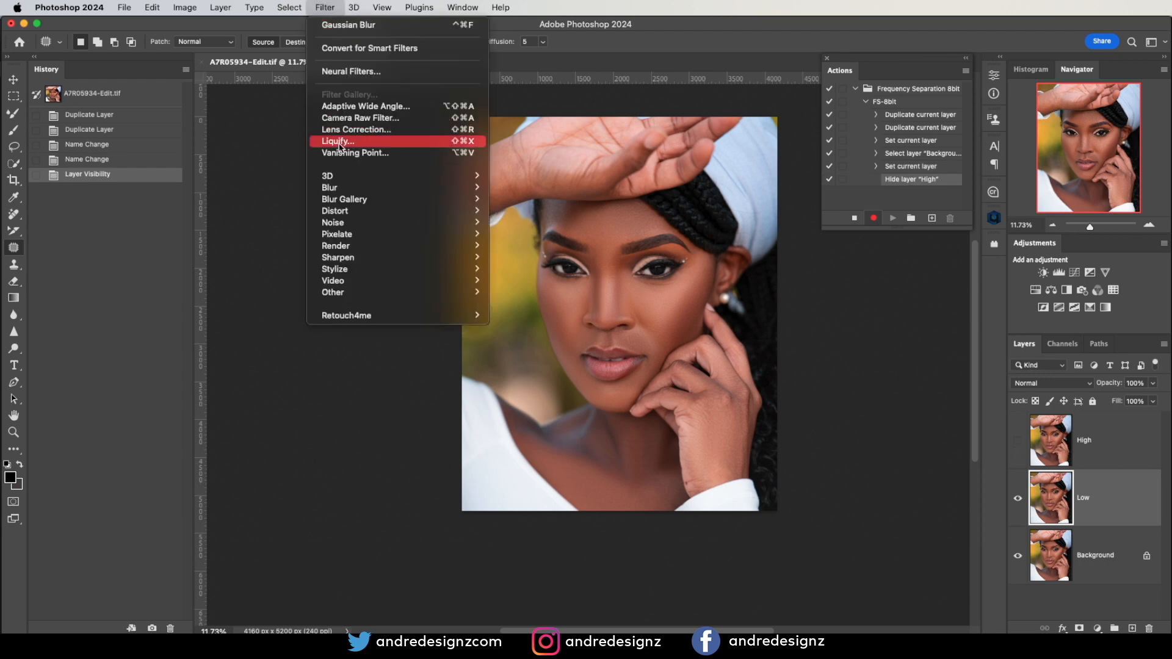
{"action": "mouse_move", "coordinate": [398, 189]}
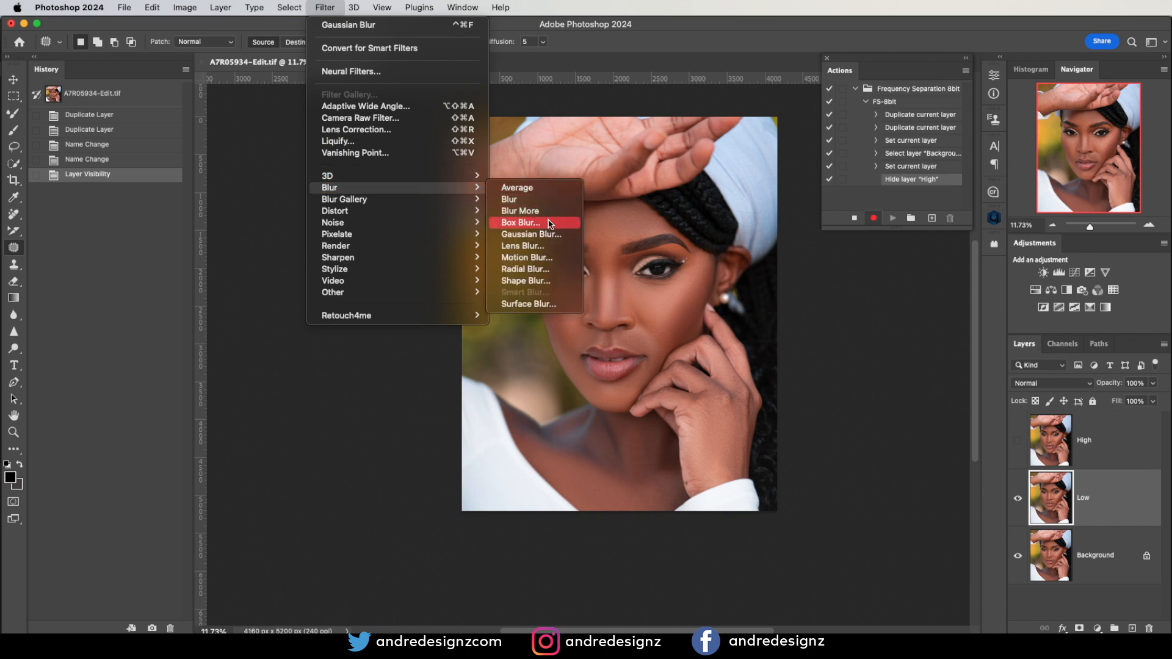
{"action": "left_click", "coordinate": [531, 235]}
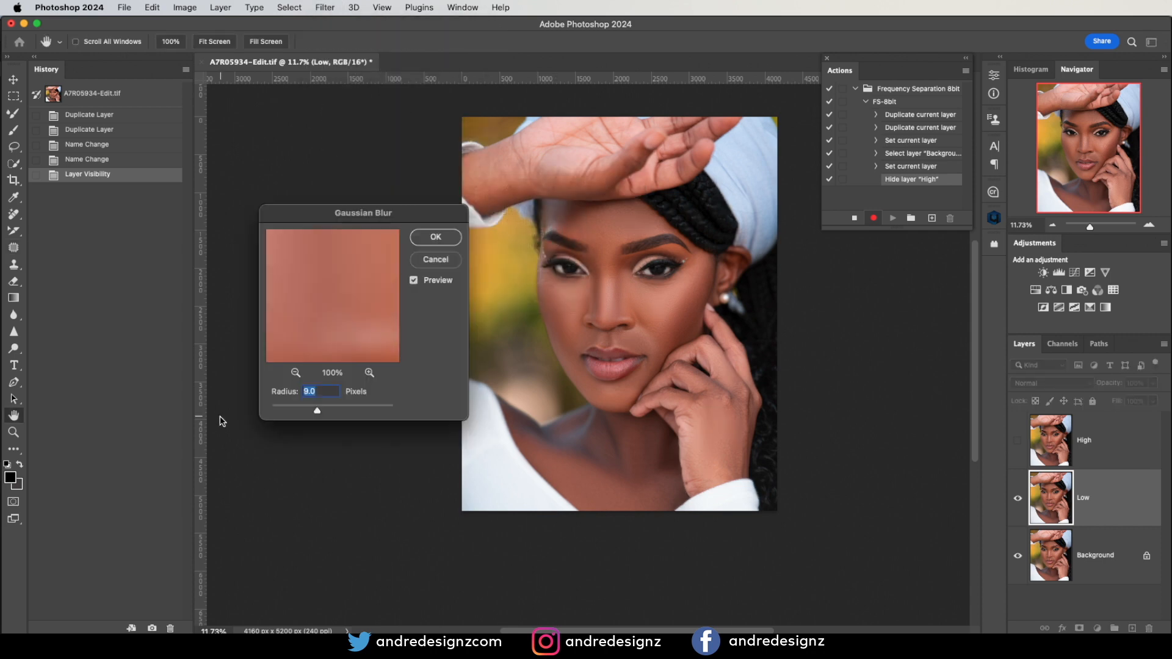
{"action": "type", "text": "10"}
{"action": "left_click_drag", "start_coordinate": [371, 217], "coordinate": [403, 167]}
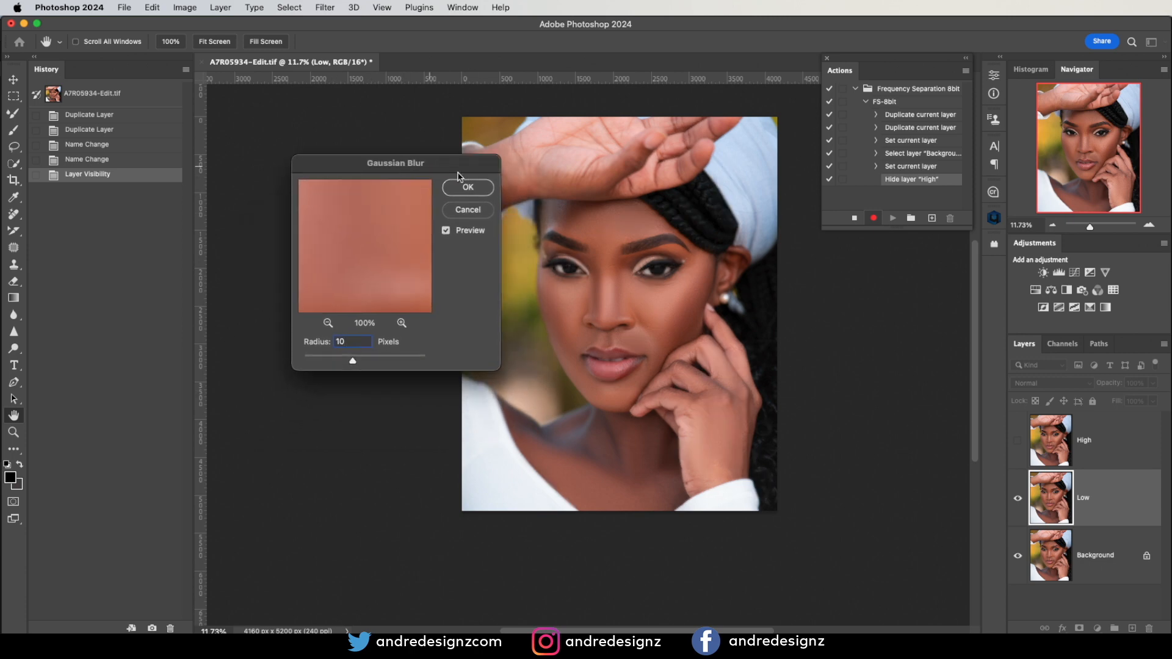
{"action": "left_click", "coordinate": [468, 186]}
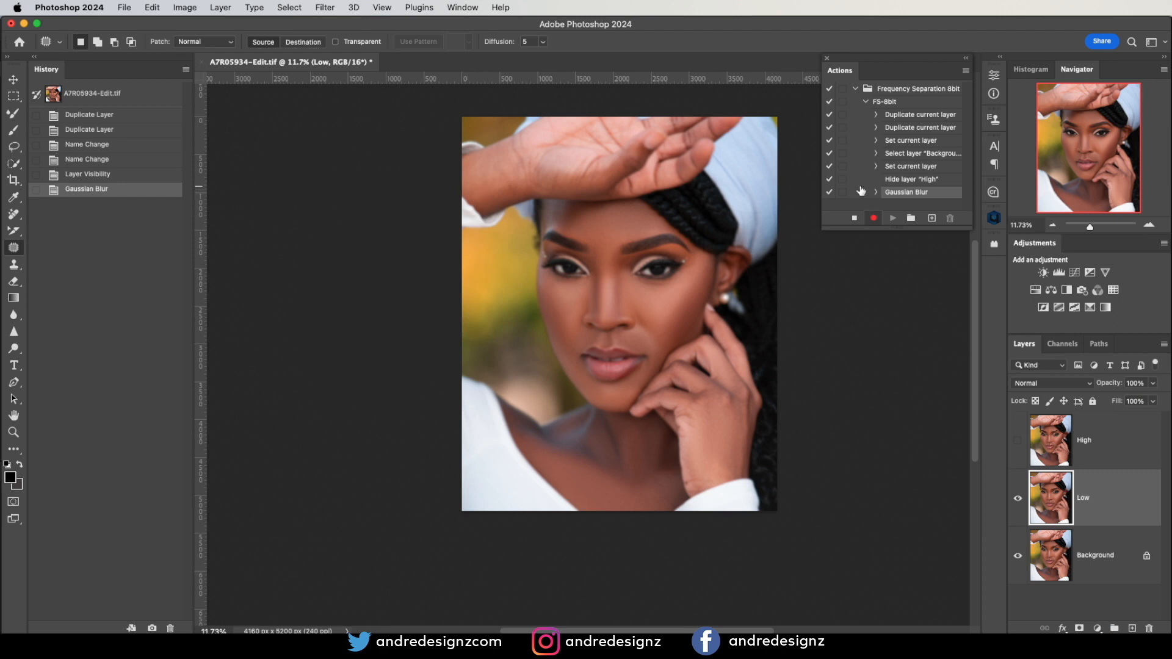
{"action": "left_click", "coordinate": [842, 192]}
Step: Show and select the High layer, and start Apply Image on it with layer Low and channel RGB as the source
{"action": "left_click", "coordinate": [1019, 442]}
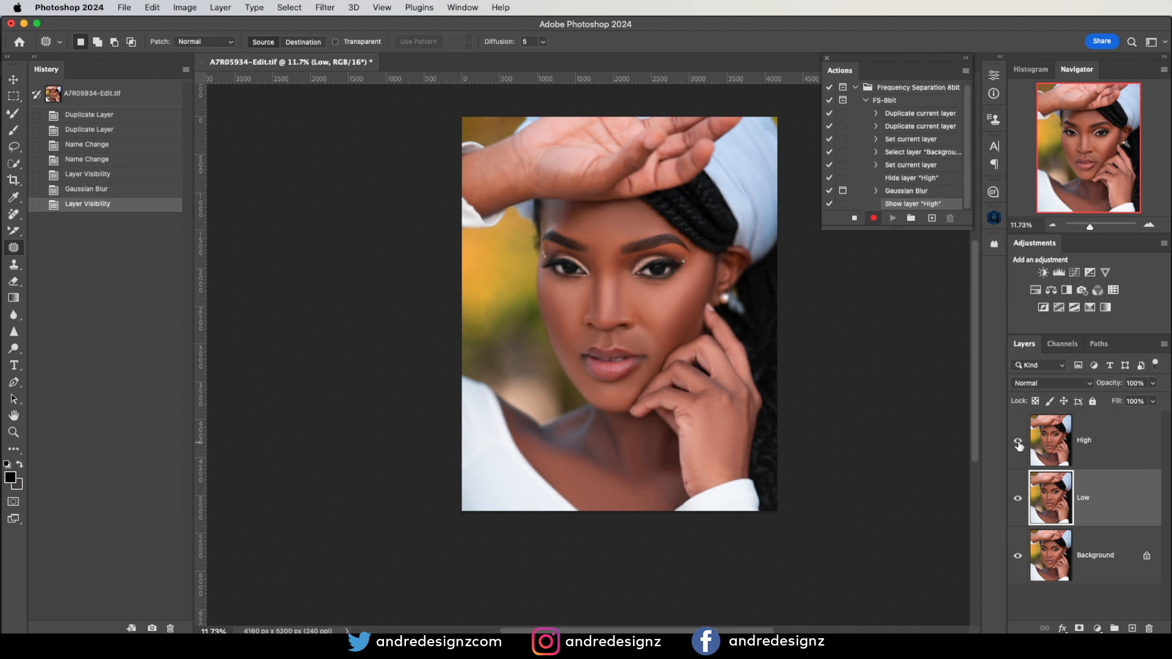
{"action": "left_click", "coordinate": [1120, 454]}
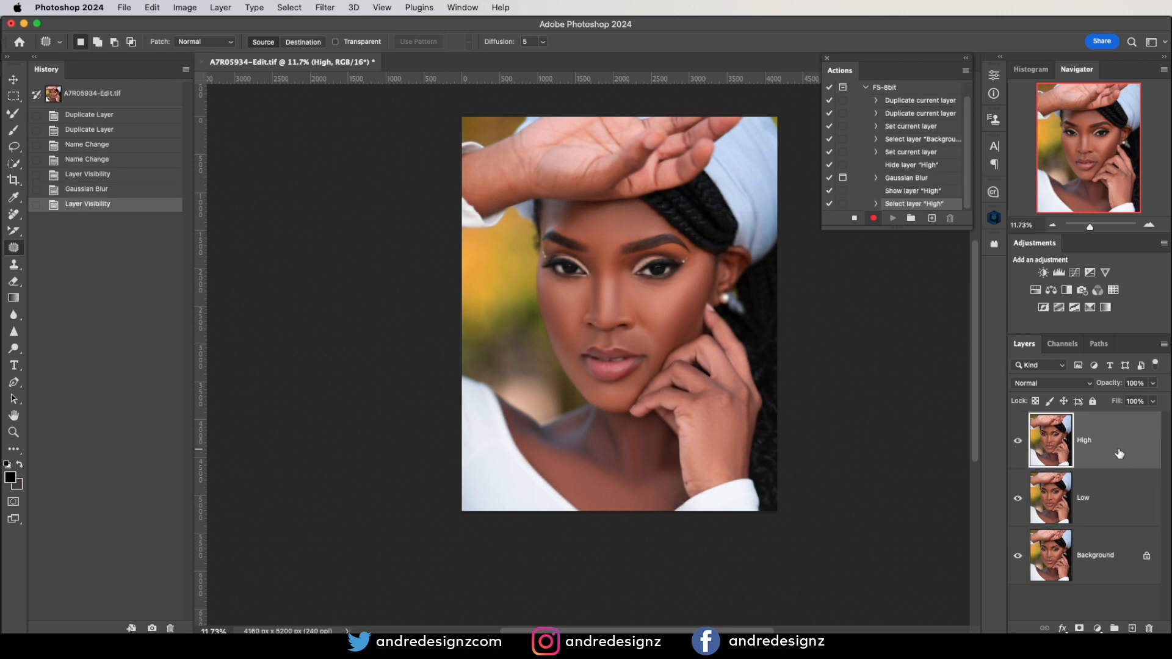
{"action": "left_click", "coordinate": [175, 8]}
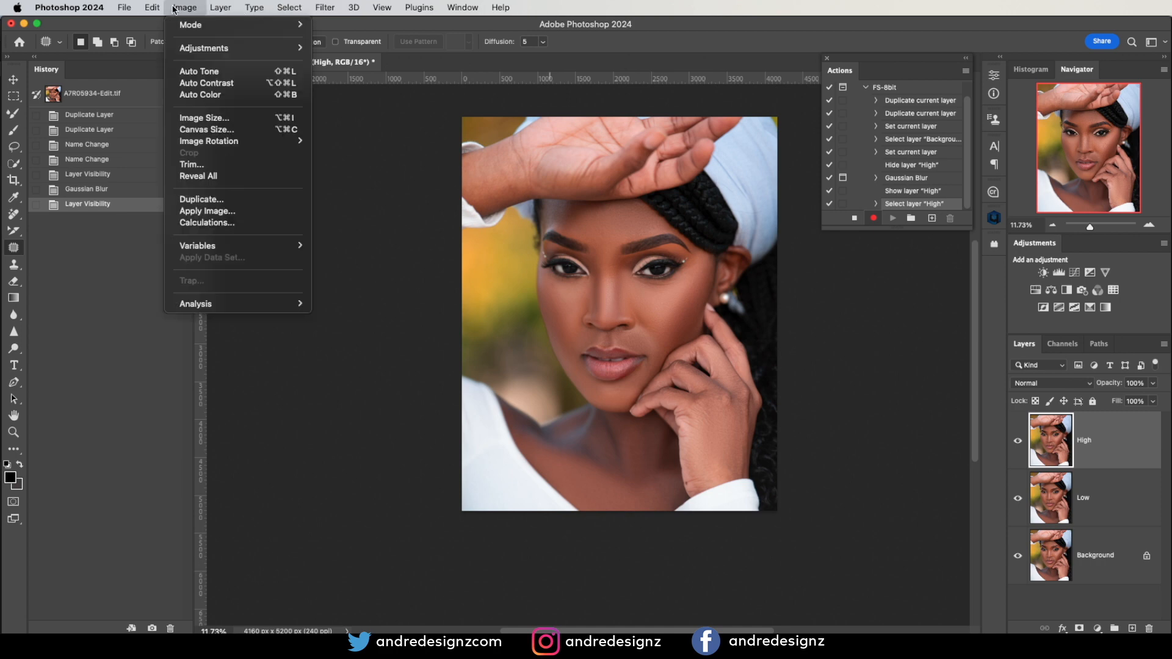
{"action": "left_click", "coordinate": [244, 212]}
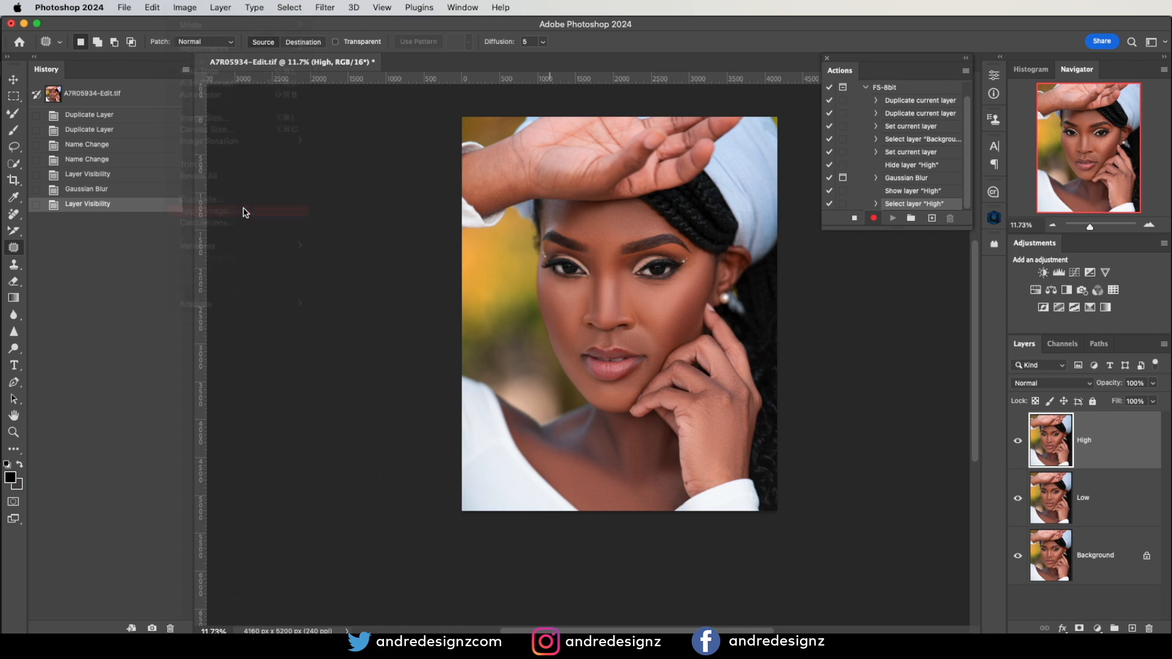
{"action": "left_click_drag", "start_coordinate": [796, 158], "coordinate": [669, 215]}
{"action": "left_click", "coordinate": [597, 254]}
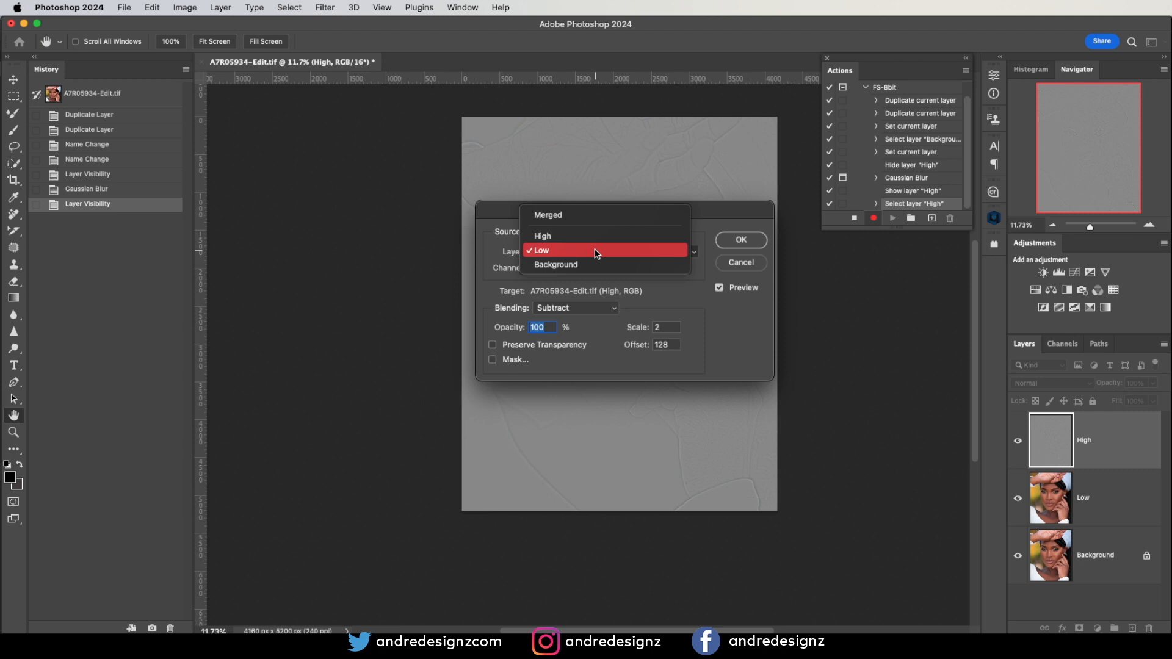
{"action": "left_click", "coordinate": [556, 254]}
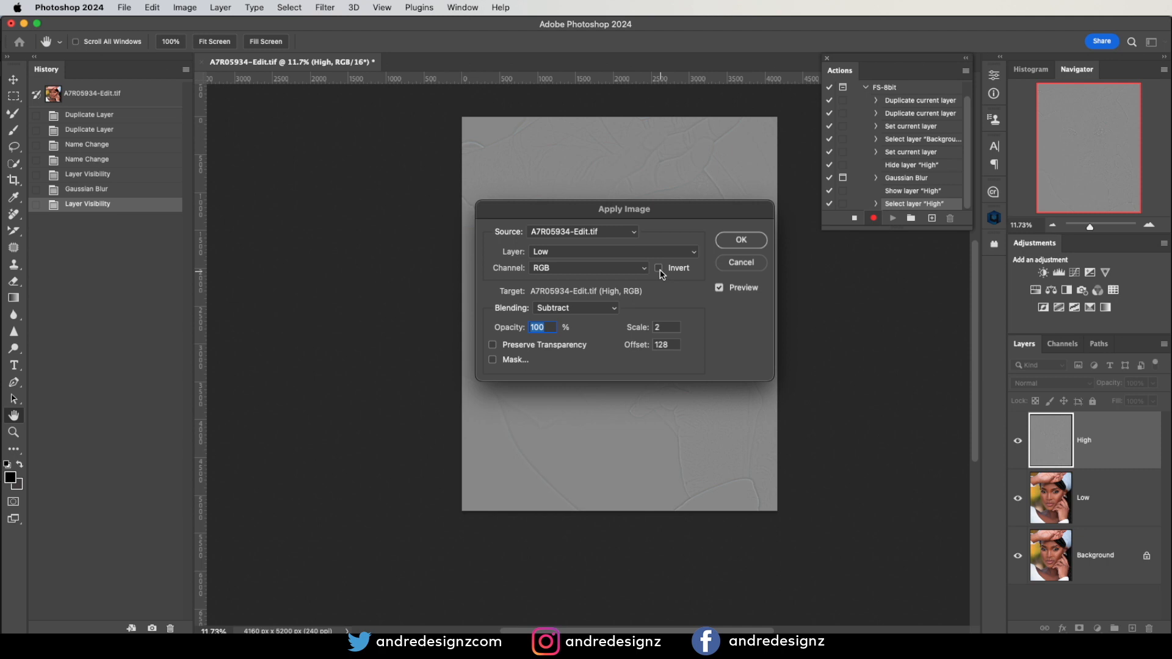
{"action": "left_click", "coordinate": [623, 269]}
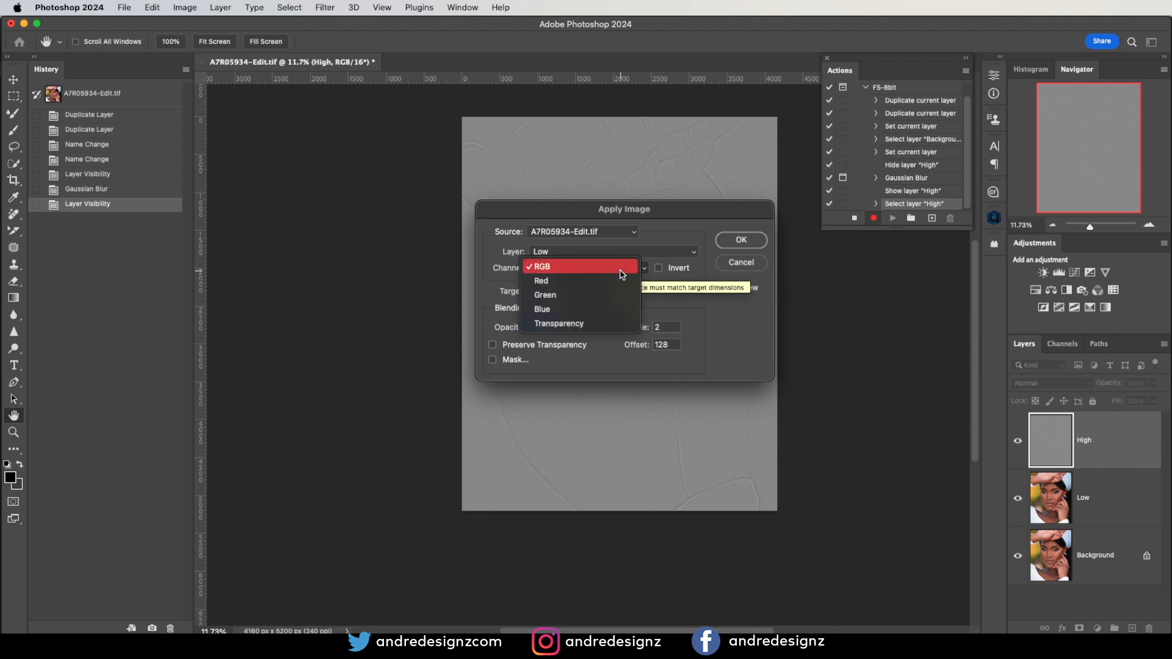
{"action": "left_click", "coordinate": [623, 269]}
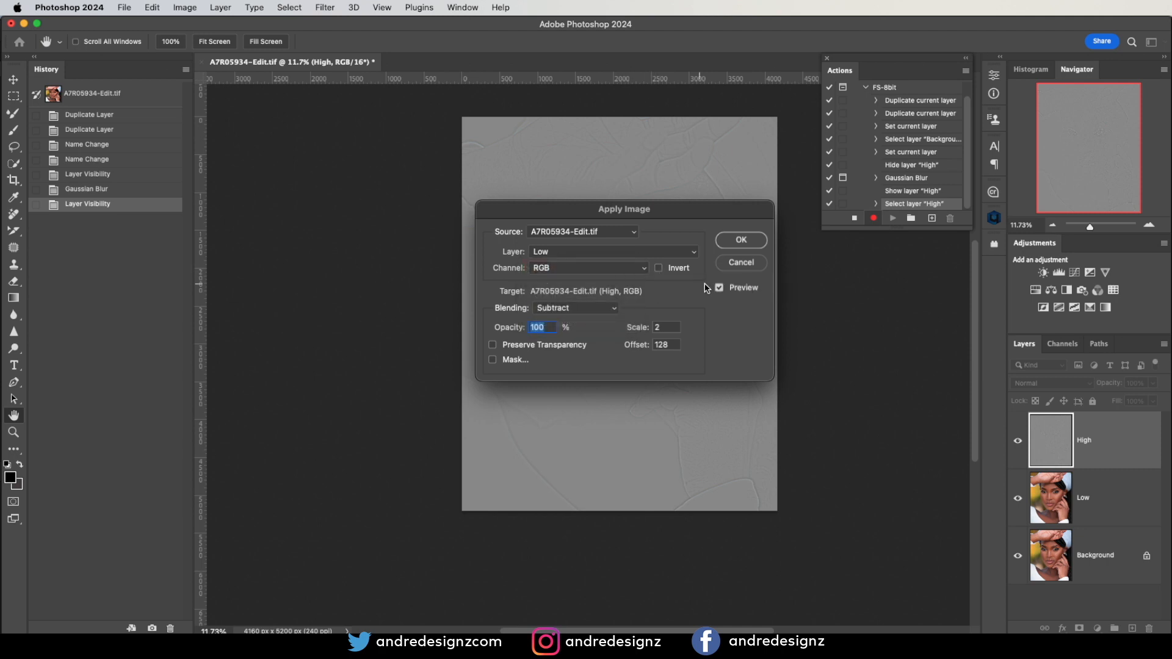
Step: Apply the image to the High layer with Subtract blending, scale 2 and offset 128
{"action": "left_click", "coordinate": [585, 310]}
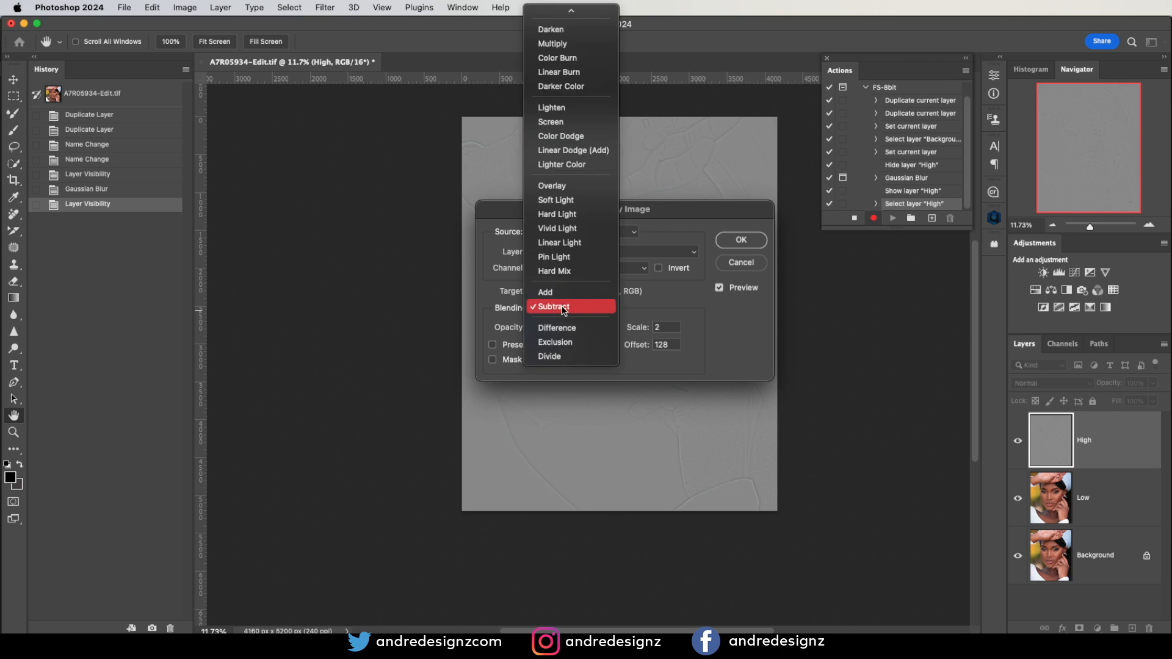
{"action": "left_click", "coordinate": [567, 311]}
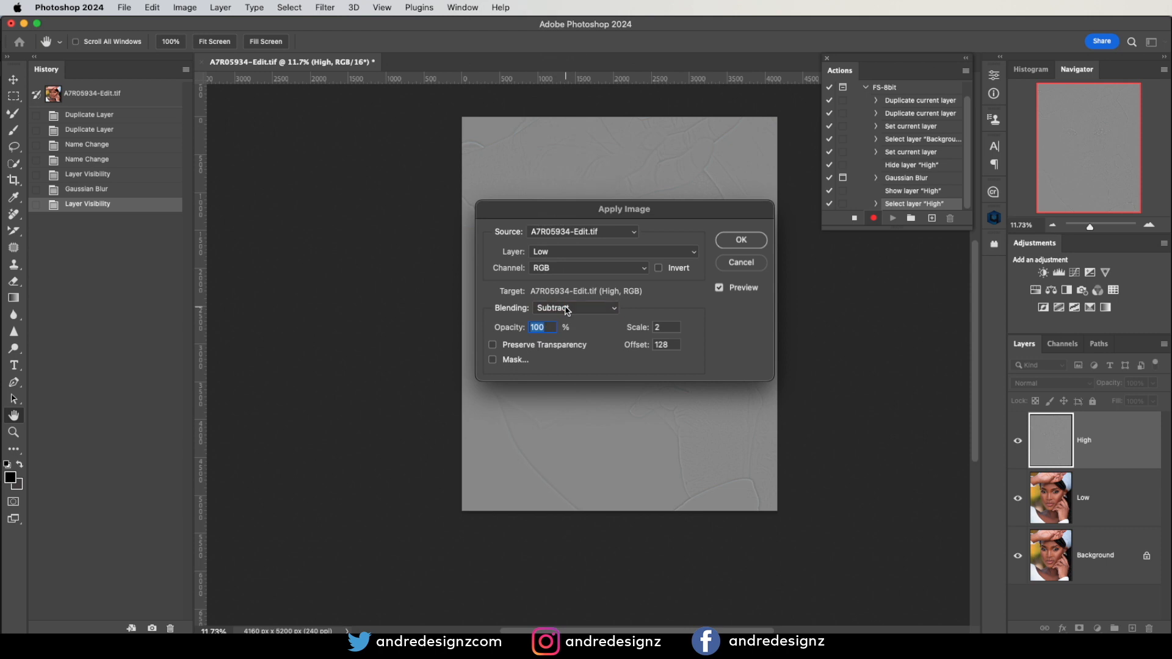
{"action": "left_click", "coordinate": [672, 325]}
{"action": "left_click", "coordinate": [672, 345]}
{"action": "left_click", "coordinate": [740, 241]}
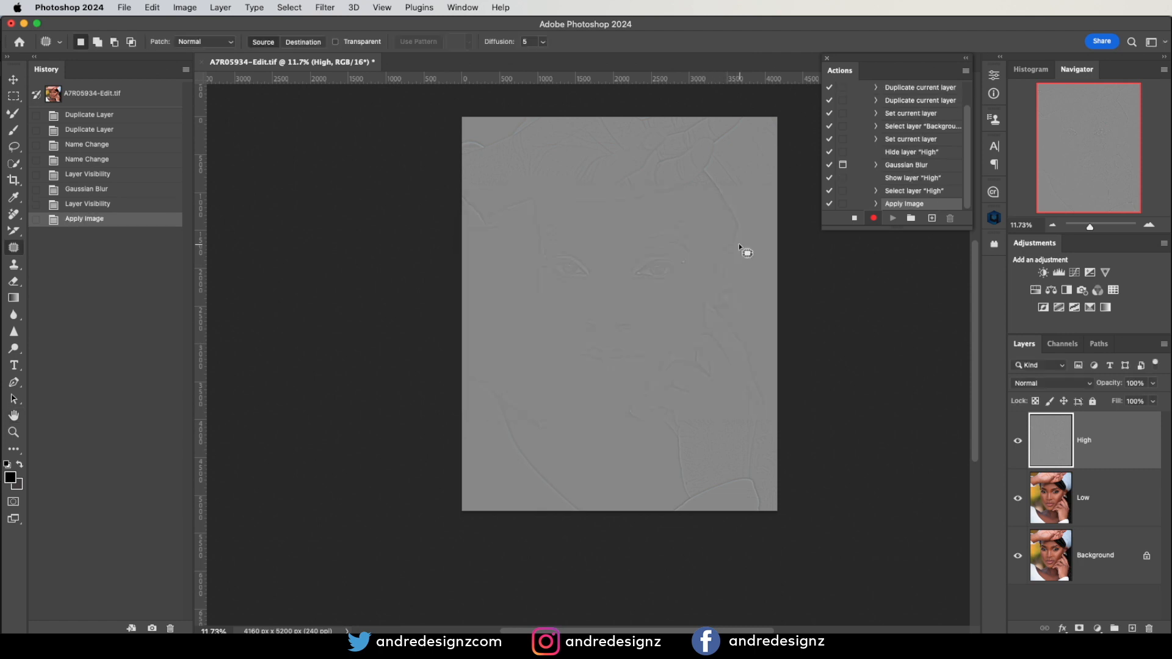
Step: Group the High and Low layers and name the group "Frequency Separation 8bit"
{"action": "left_click", "coordinate": [1133, 494]}
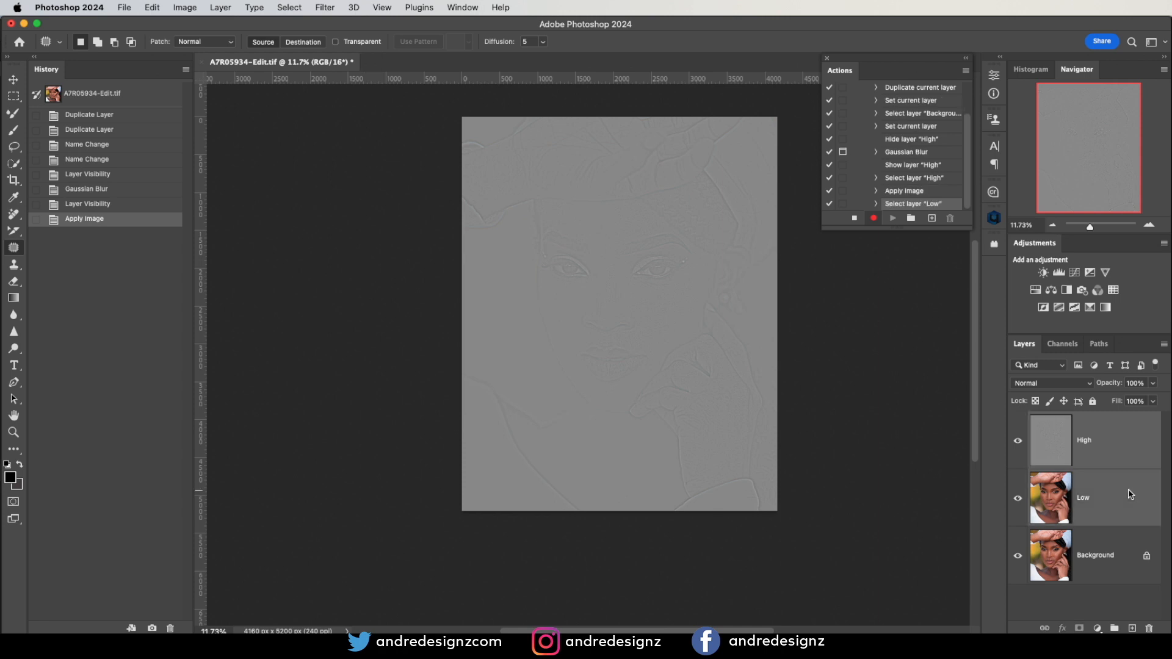
{"action": "left_click_drag", "start_coordinate": [1127, 518], "coordinate": [1115, 629]}
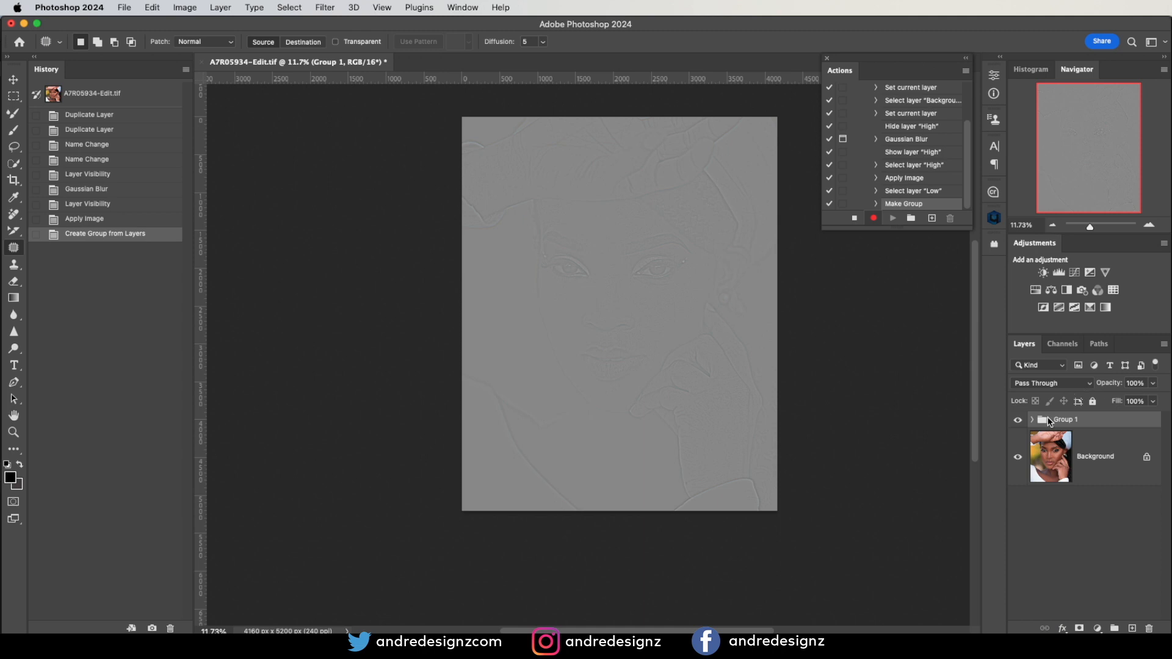
{"action": "double_click", "coordinate": [1064, 421]}
{"action": "type", "text": "Frequency Separation 8bit"}
{"action": "key", "text": "Return"}
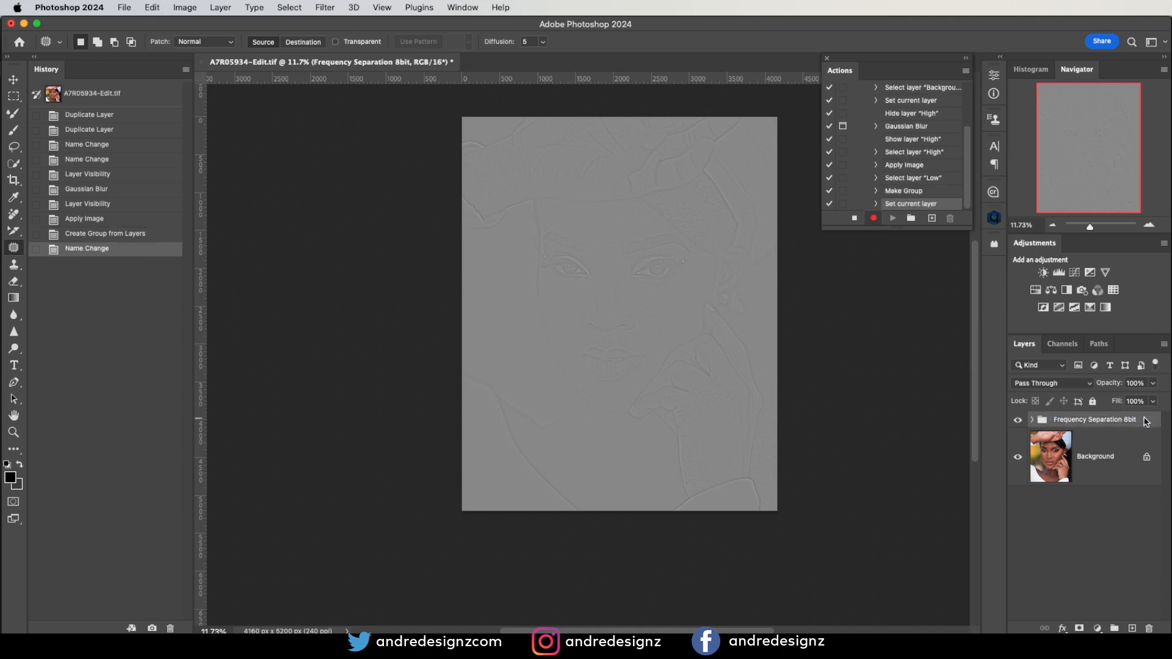
Step: Expand the Frequency Separation 8bit group and set the High layer's blend mode to Linear Light
{"action": "left_click", "coordinate": [1032, 420]}
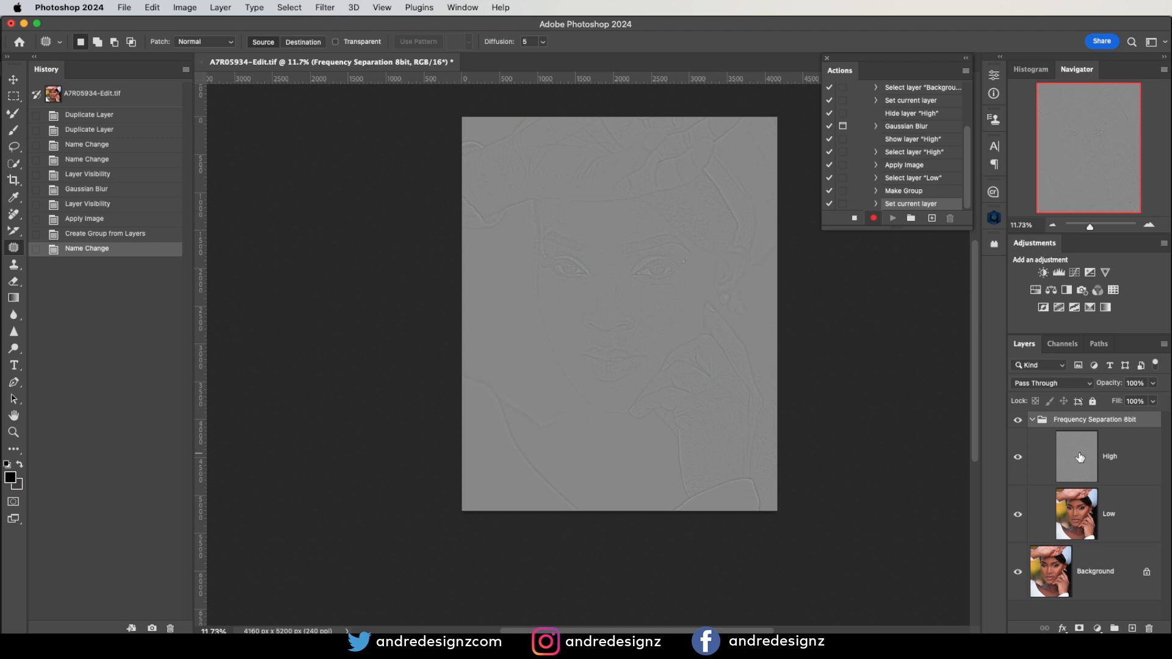
{"action": "left_click", "coordinate": [1082, 457]}
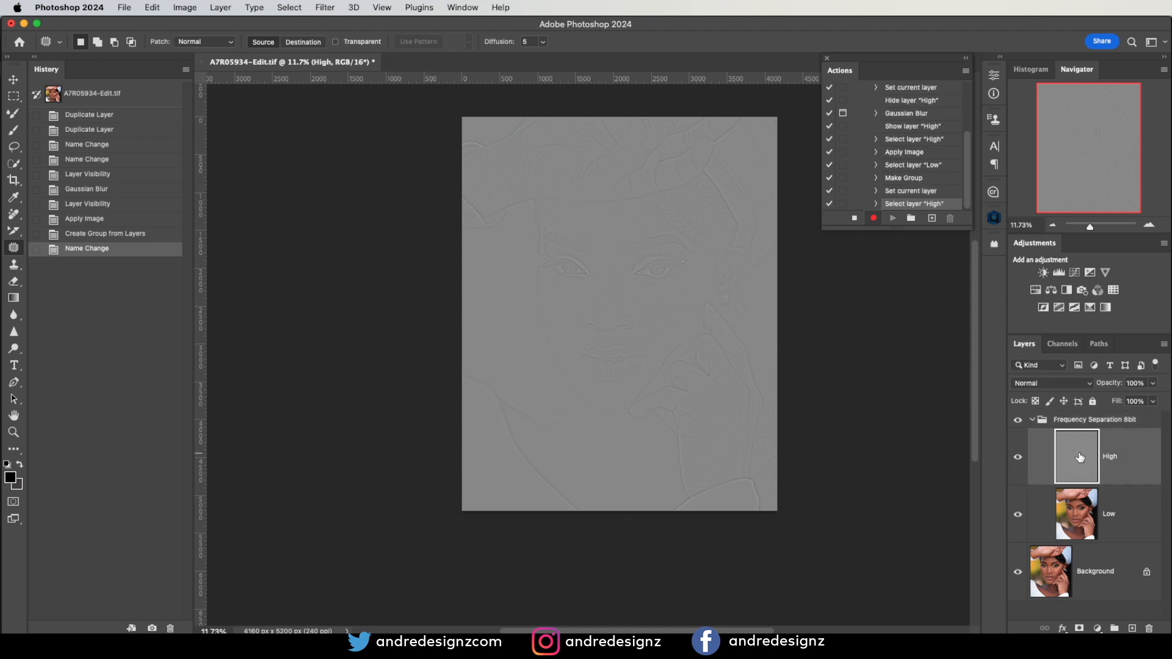
{"action": "left_click", "coordinate": [1073, 388]}
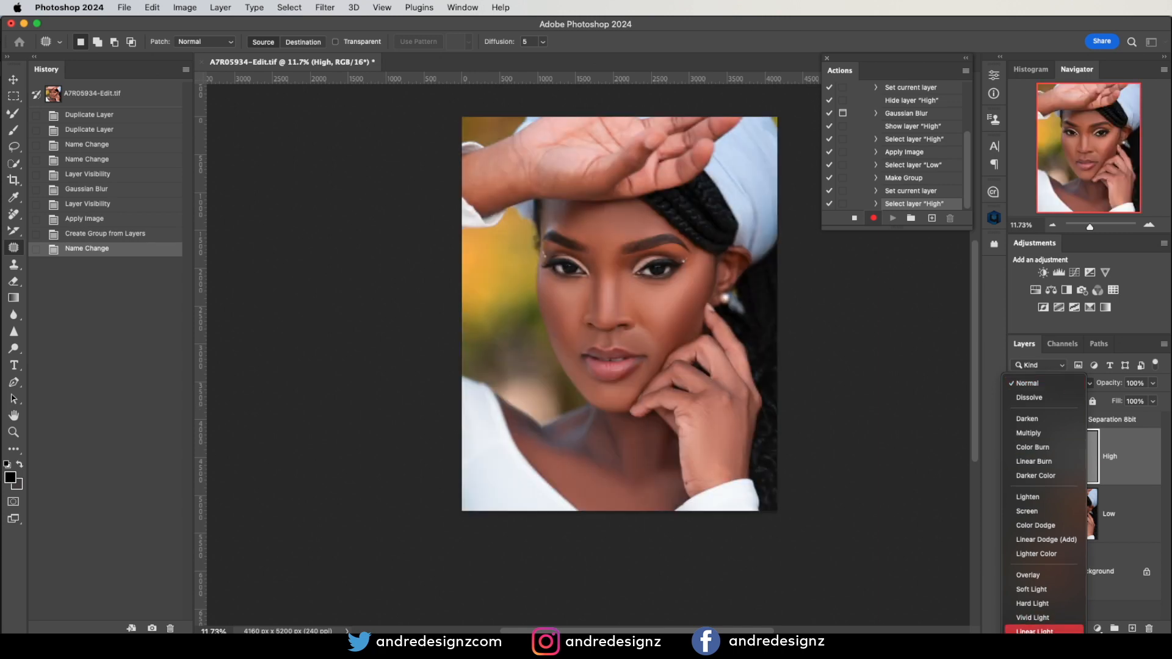
{"action": "key", "text": "Return"}
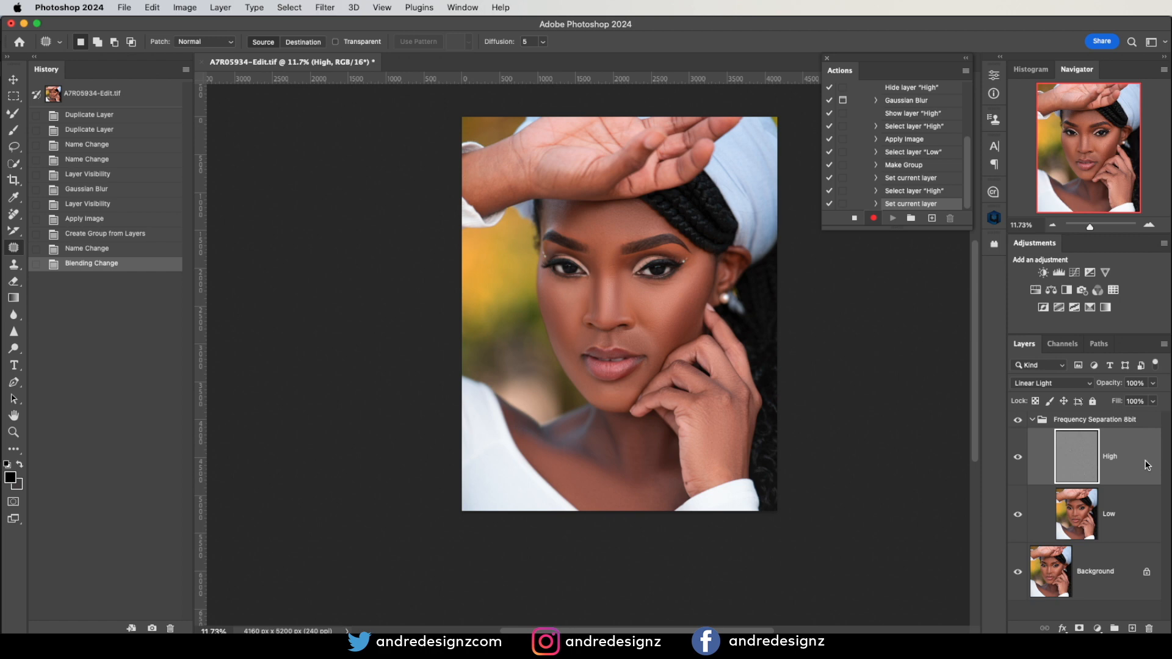
Step: Select the Low layer and the Mixer Brush, set to clean the brush after each stroke without loading it
{"action": "left_click", "coordinate": [1122, 506]}
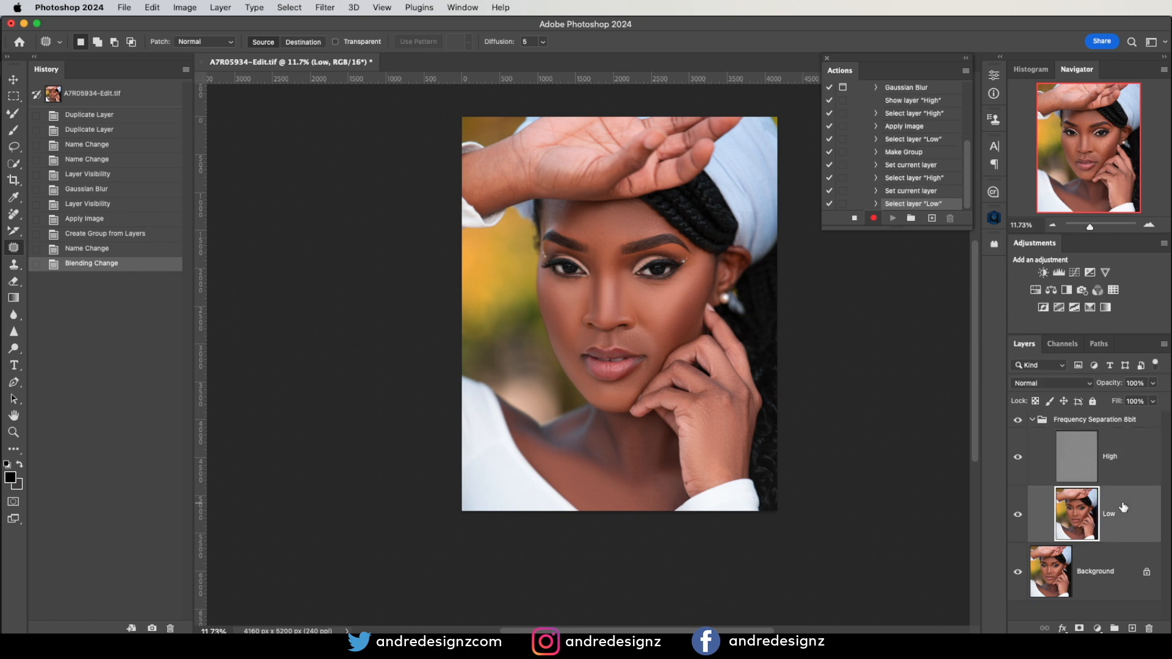
{"action": "left_click", "coordinate": [14, 116]}
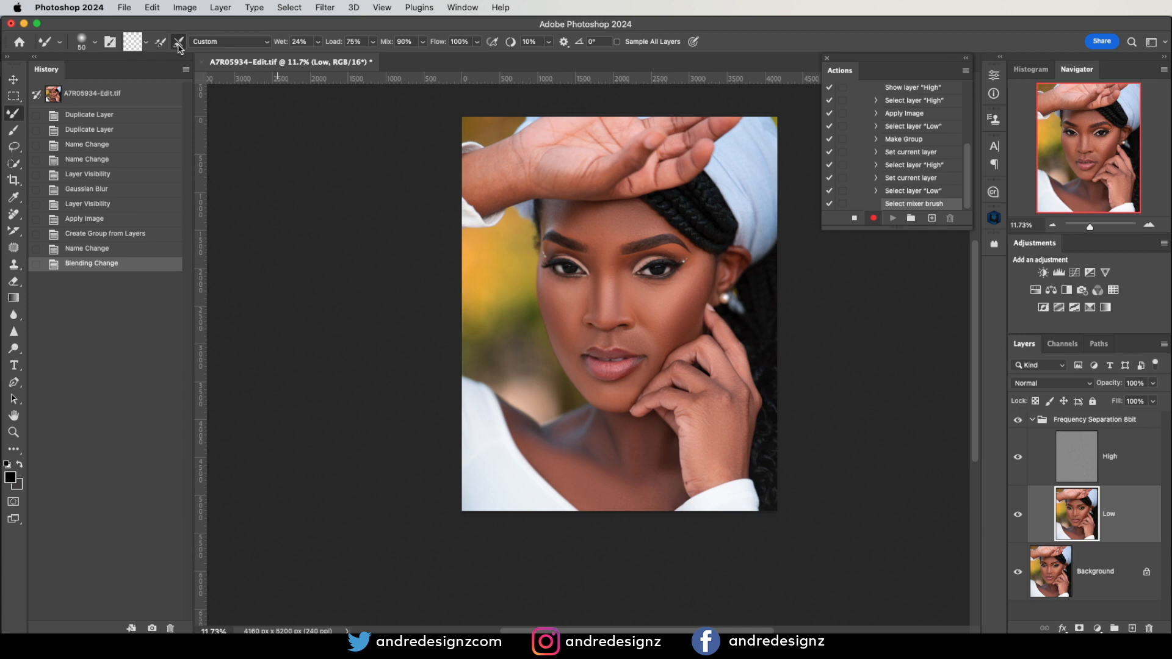
{"action": "left_click", "coordinate": [160, 42]}
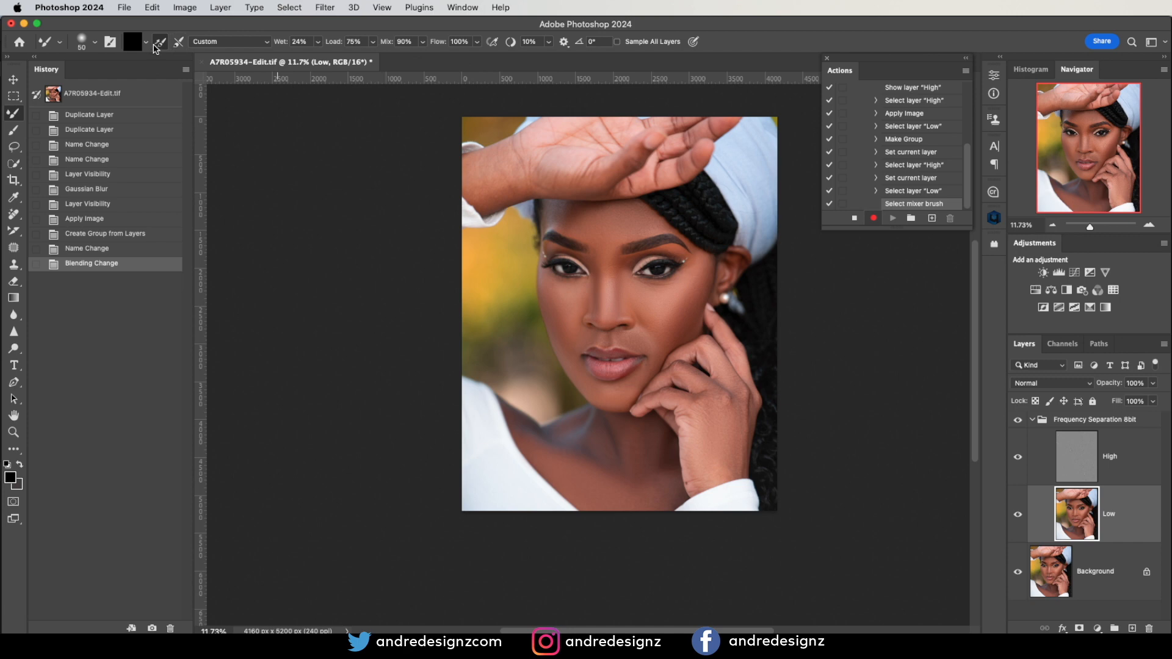
{"action": "left_click", "coordinate": [177, 43]}
{"action": "left_click", "coordinate": [177, 44]}
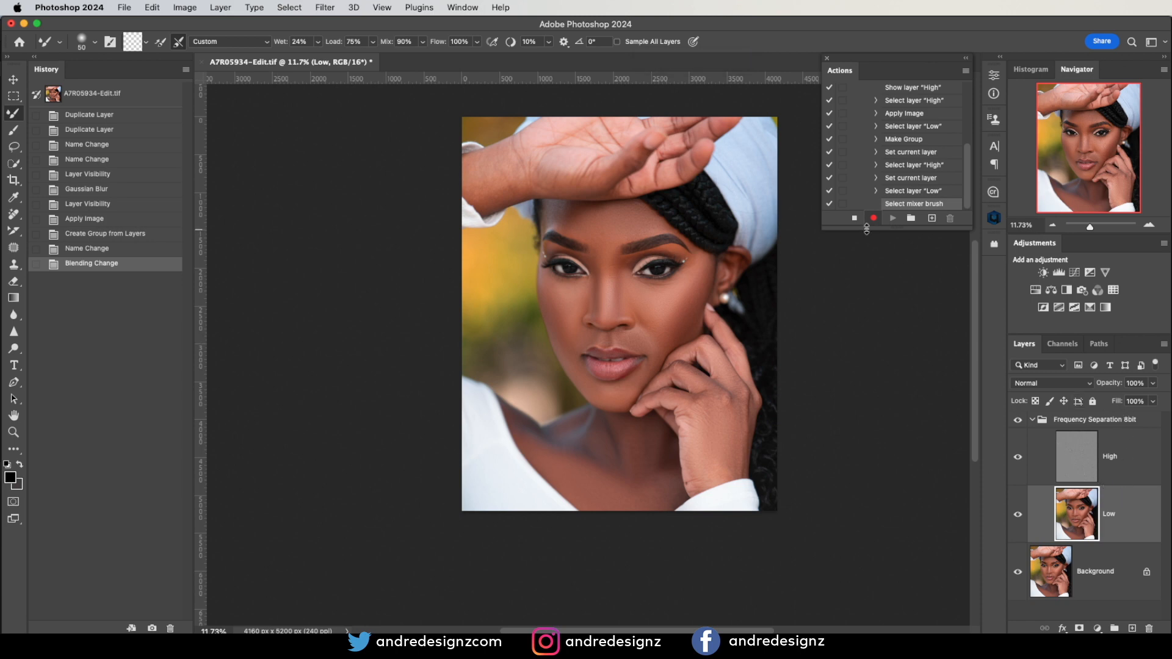
Step: Stop recording and save the Frequency Separation 8bit action set in the Photoshop 2024 Actions presets folder
{"action": "left_click", "coordinate": [856, 220]}
{"action": "left_click_drag", "start_coordinate": [968, 171], "coordinate": [969, 110]}
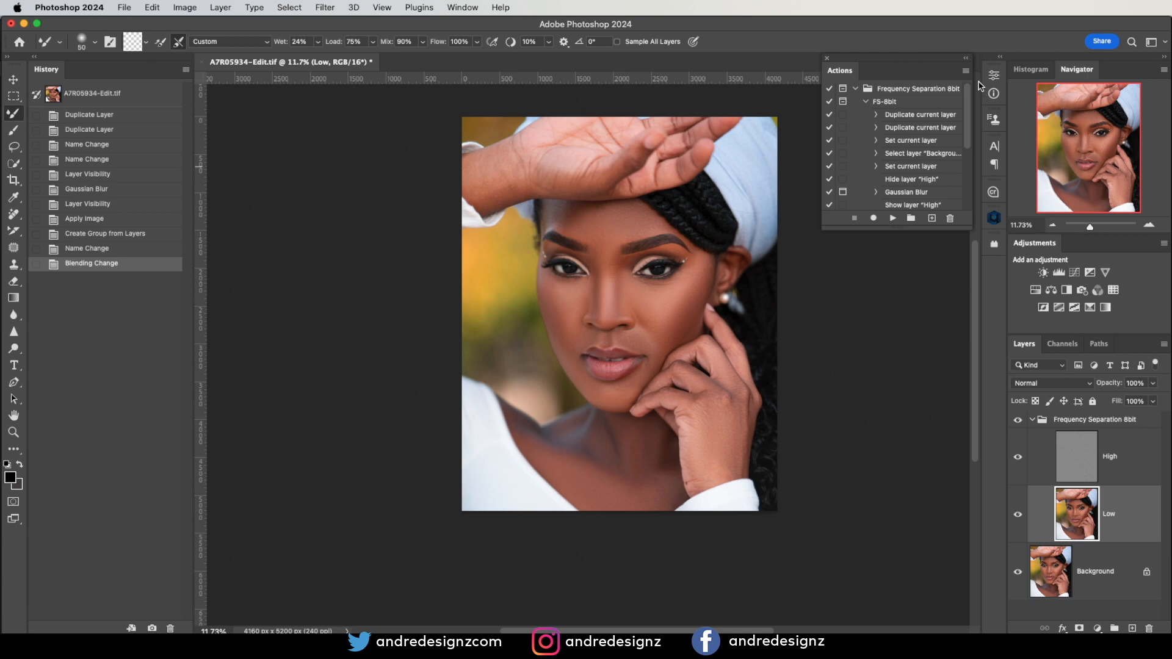
{"action": "left_click", "coordinate": [928, 92]}
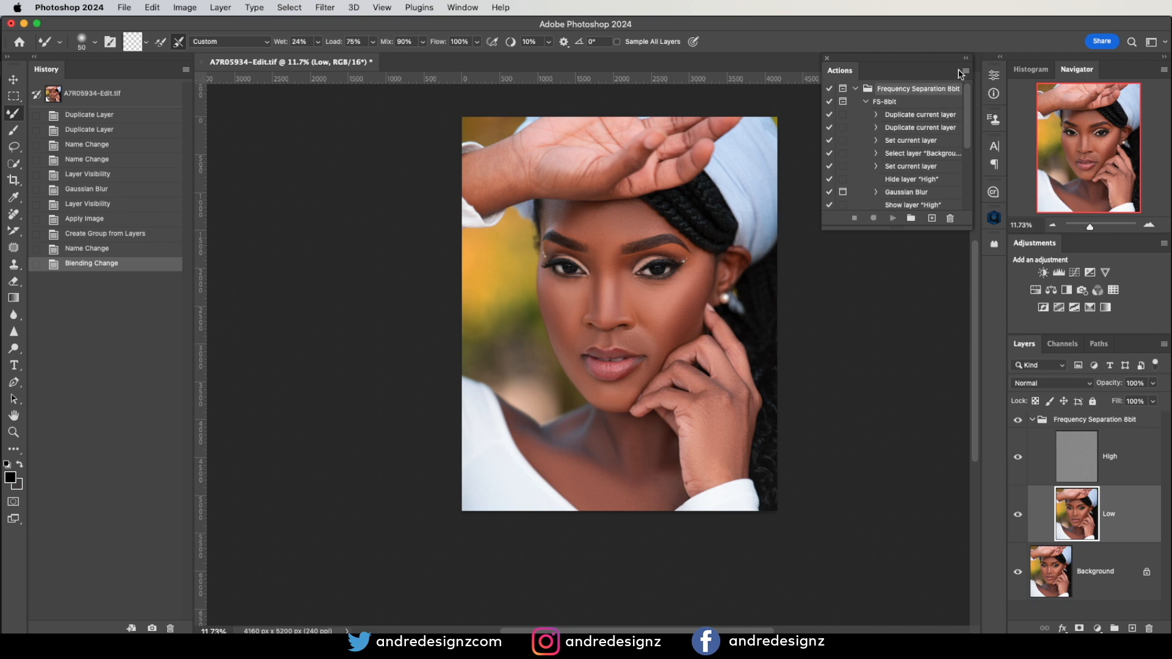
{"action": "left_click", "coordinate": [965, 70]}
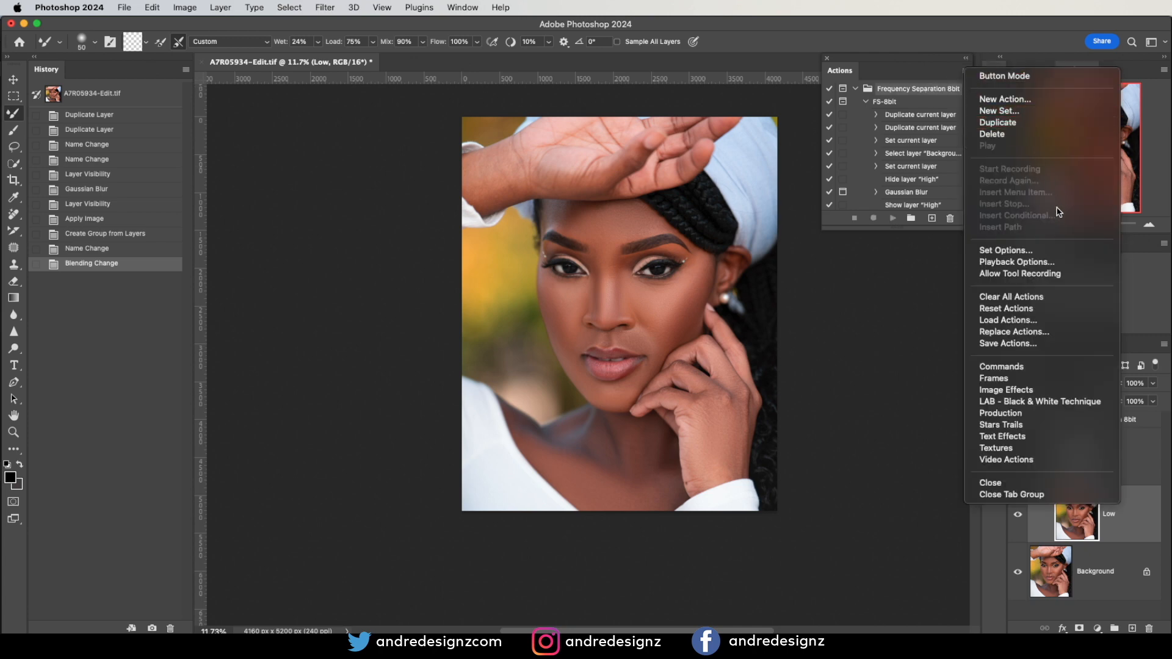
{"action": "left_click", "coordinate": [1041, 344]}
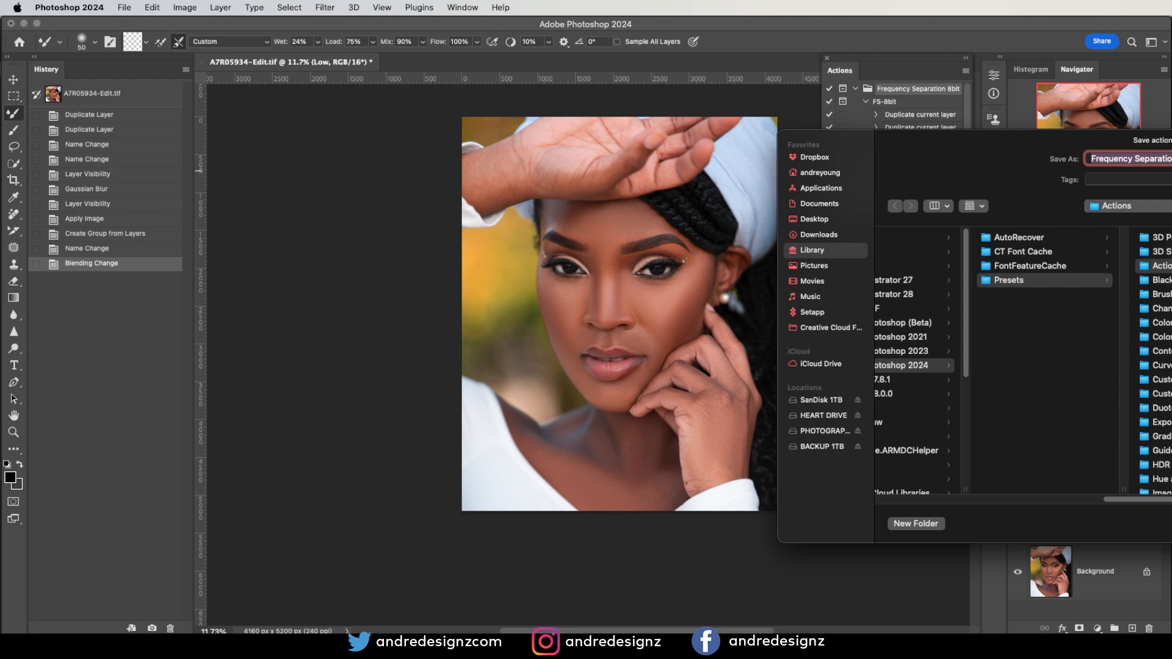
{"action": "key", "text": "Return"}
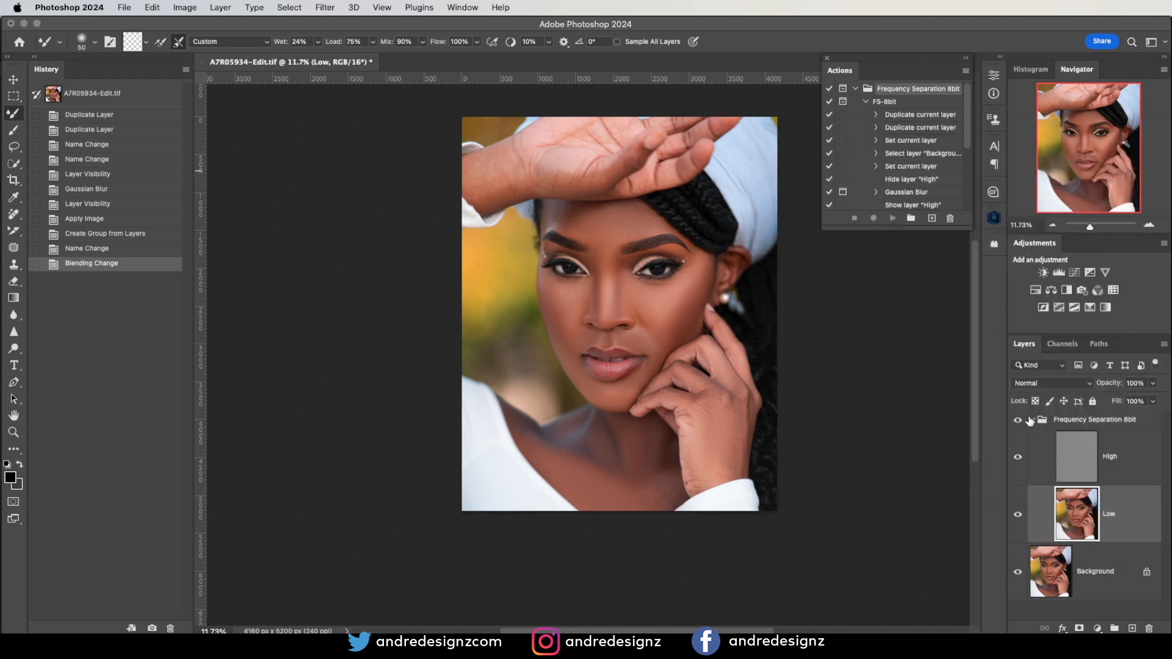
Step: Collapse the Frequency Separation 8bit layer group and delete it
{"action": "left_click", "coordinate": [1030, 421]}
{"action": "left_click", "coordinate": [1032, 422]}
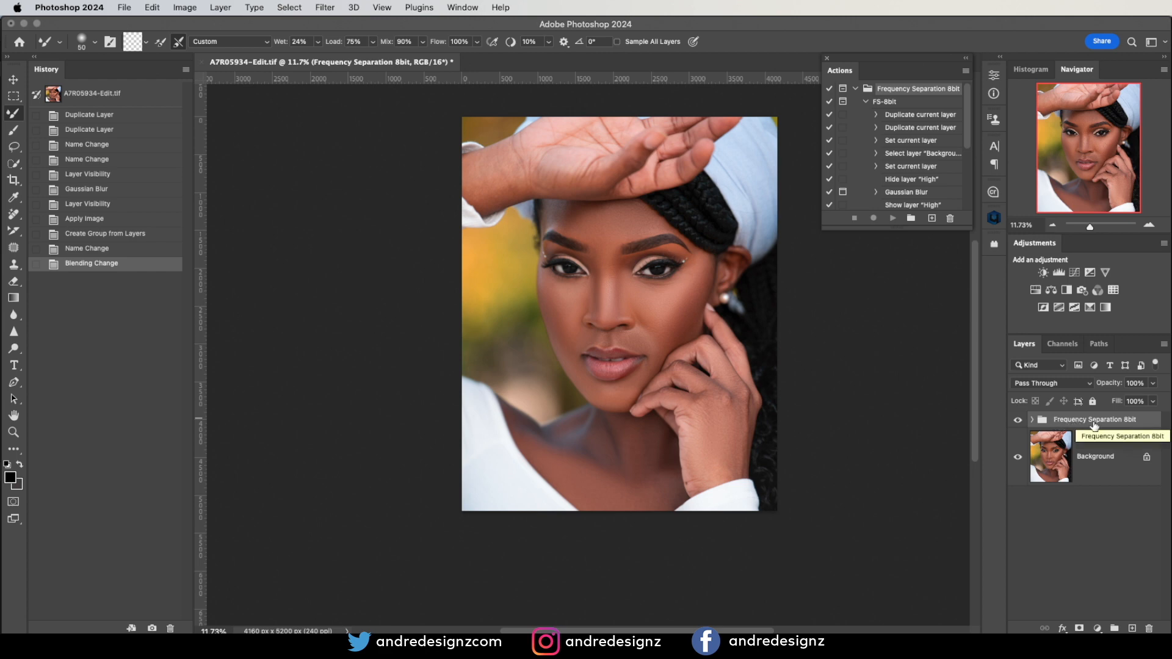
{"action": "key", "text": "BackSpace"}
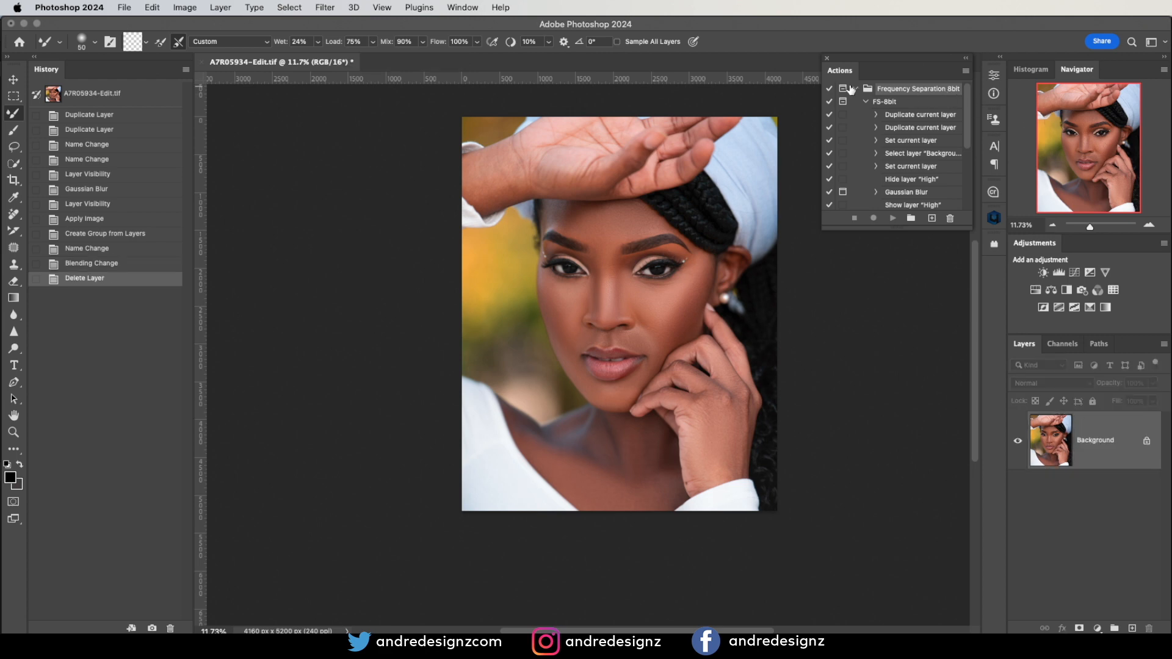
Step: Collapse the 8-bit action set and create a new action set named "Frequency Separation 16bit"
{"action": "left_click", "coordinate": [857, 90]}
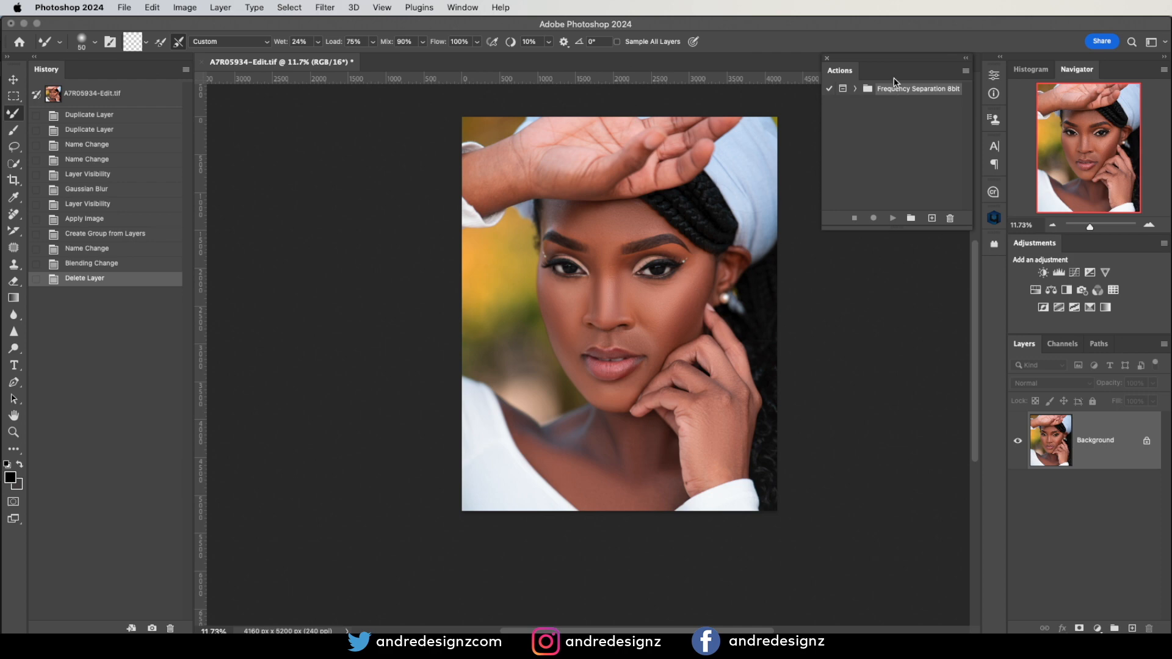
{"action": "left_click", "coordinate": [912, 219]}
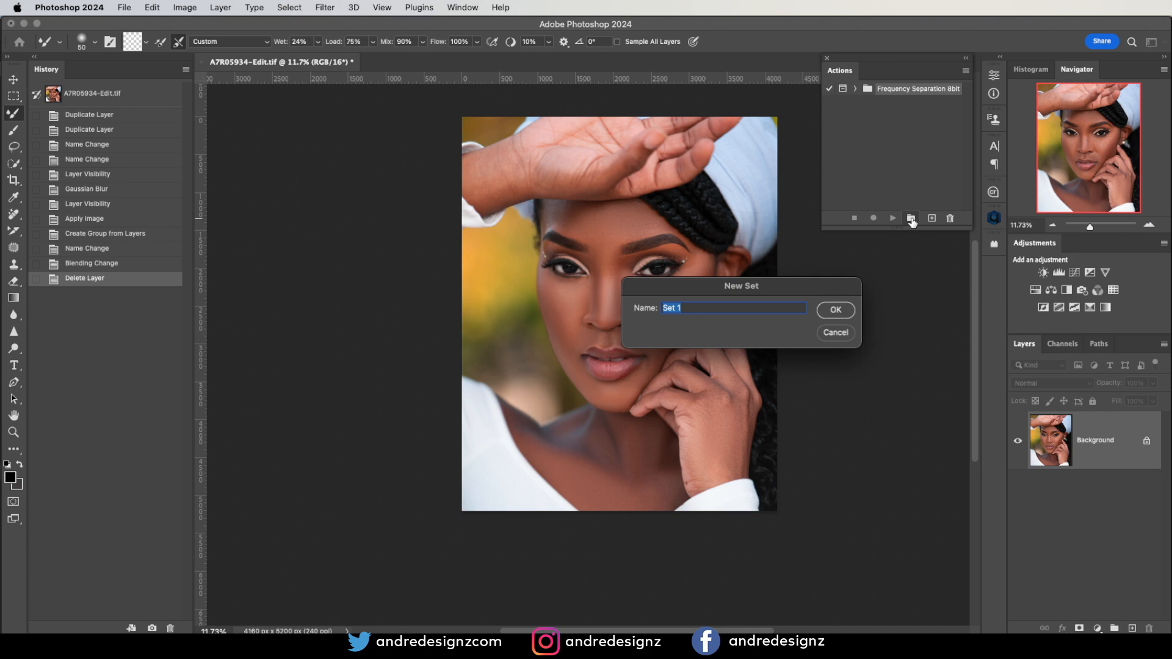
{"action": "type", "text": "Frequency Separation 8bit"}
{"action": "key", "text": "super+a"}
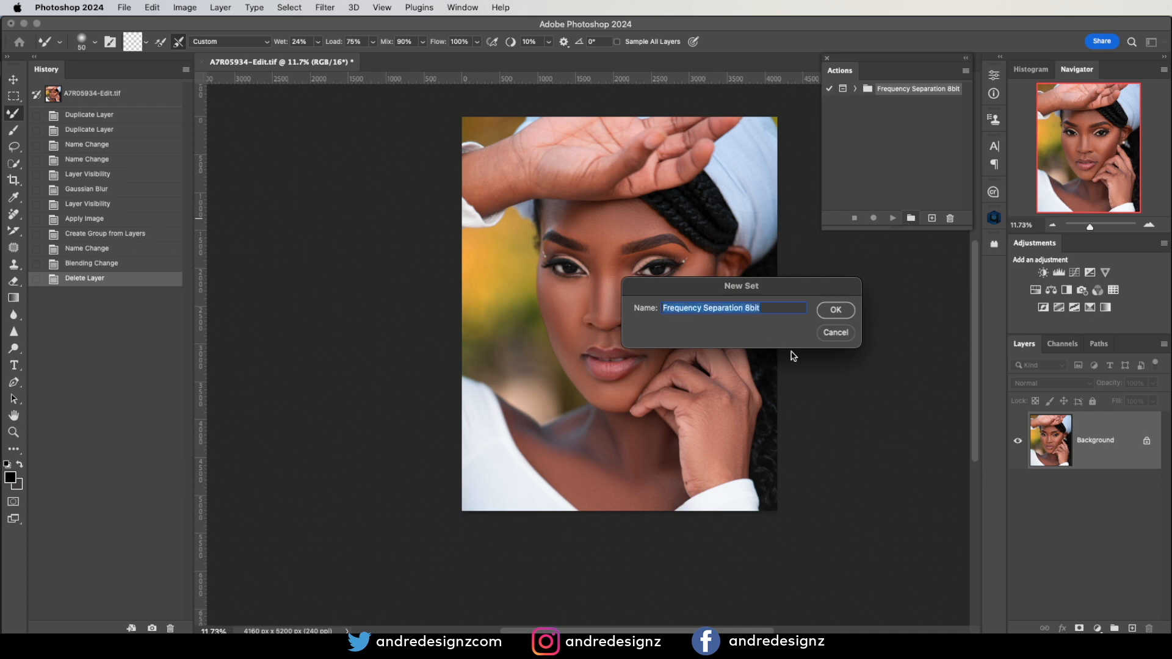
{"action": "left_click", "coordinate": [792, 310]}
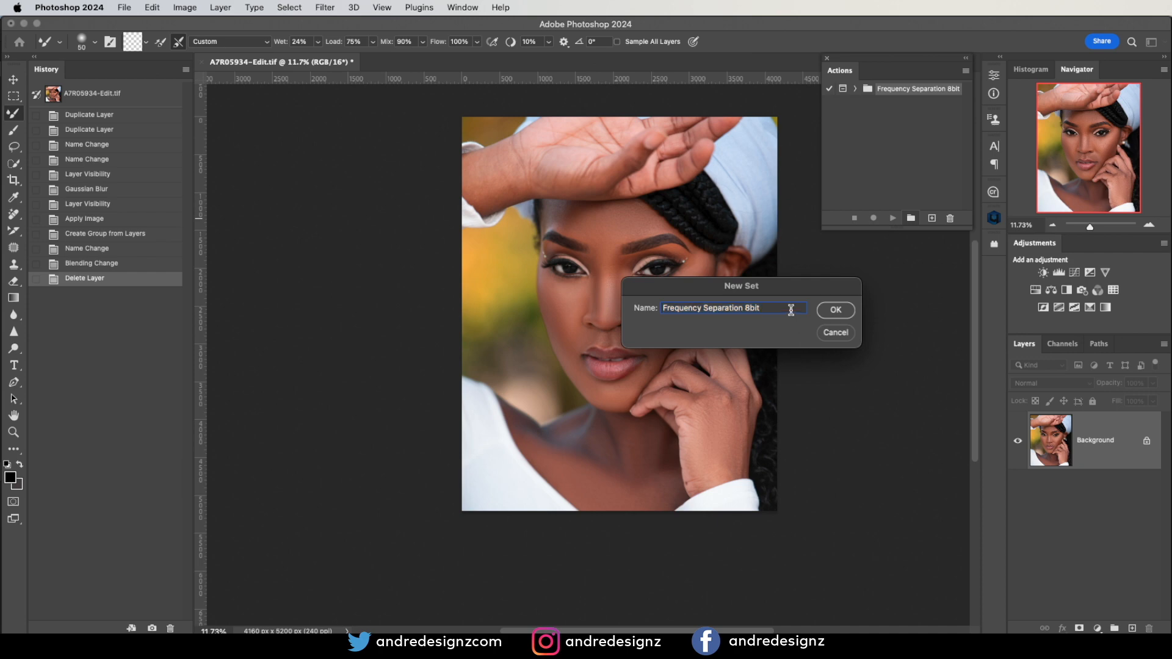
{"action": "left_click", "coordinate": [745, 307]}
{"action": "key", "text": "Delete"}
{"action": "left_click", "coordinate": [838, 311]}
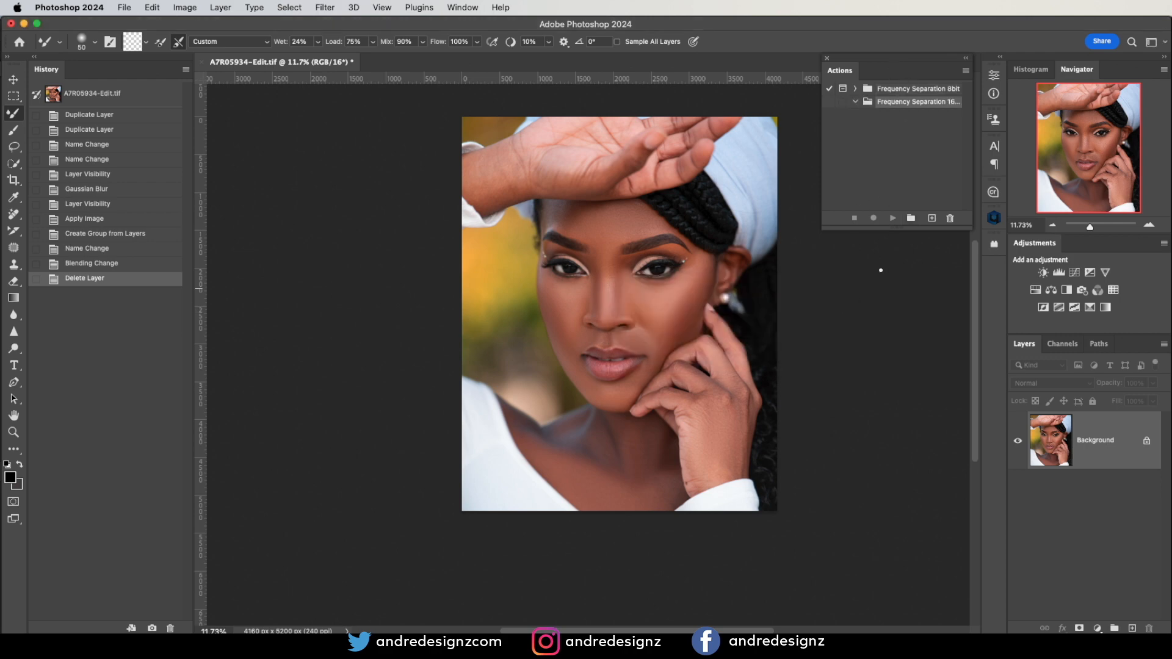
Step: Create an action named "FS-16bit" in the Frequency Separation 16bit set with color Seafoam and start recording
{"action": "left_click", "coordinate": [931, 220]}
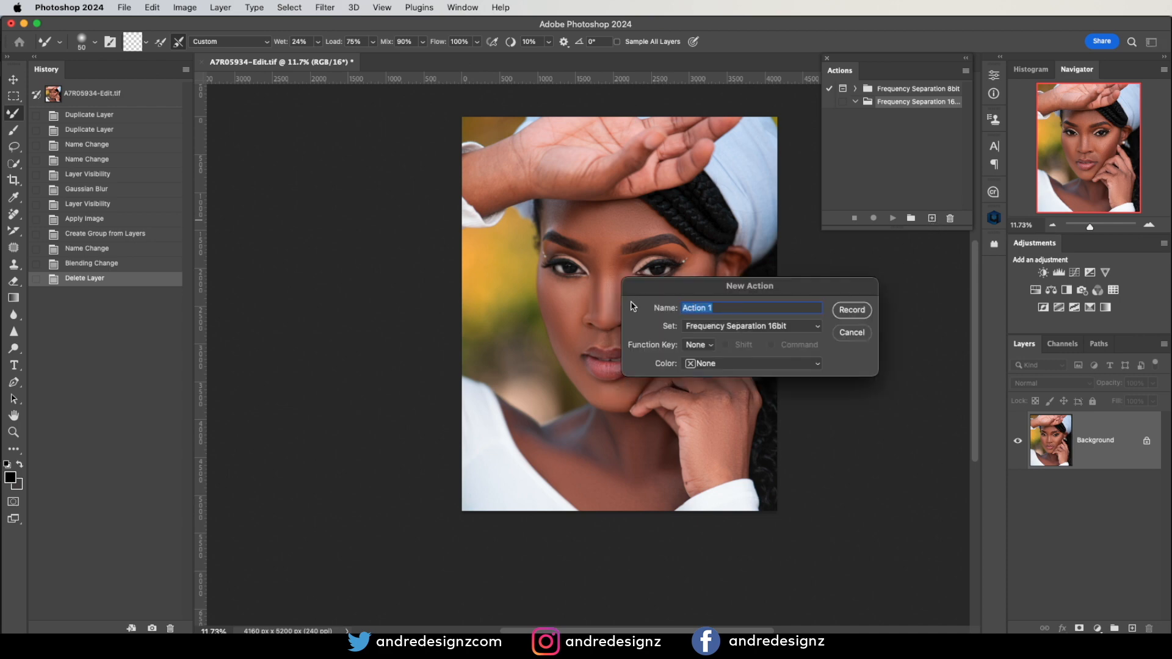
{"action": "type", "text": "FS-16bit"}
{"action": "left_click", "coordinate": [737, 365]}
{"action": "left_click", "coordinate": [733, 431]}
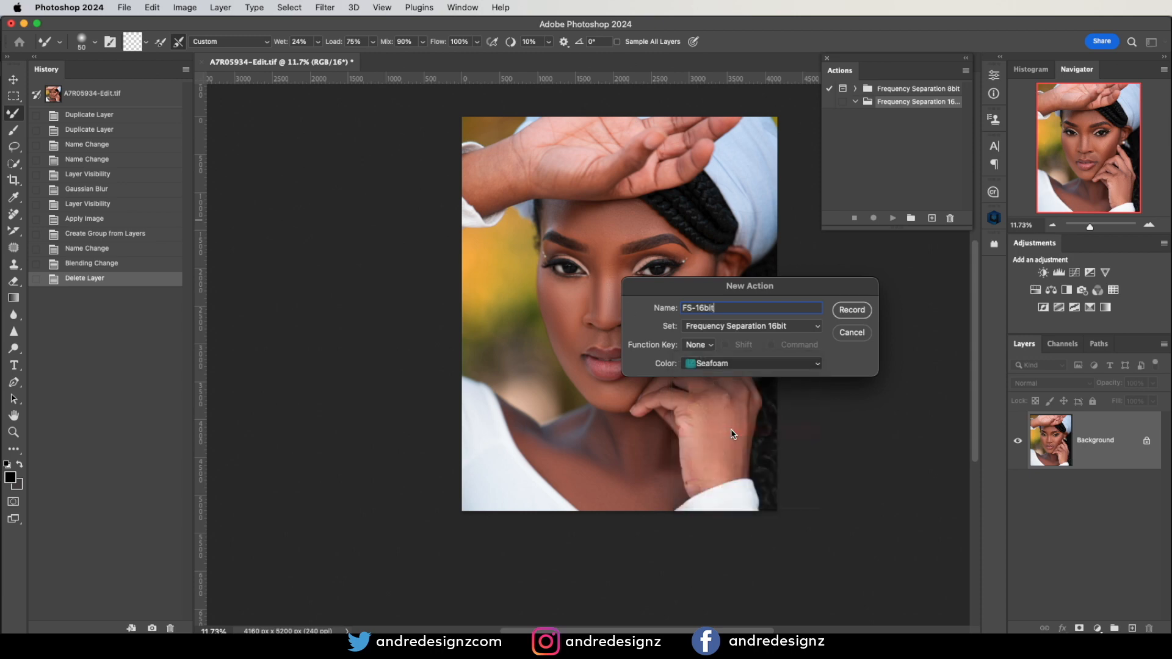
{"action": "left_click", "coordinate": [866, 310]}
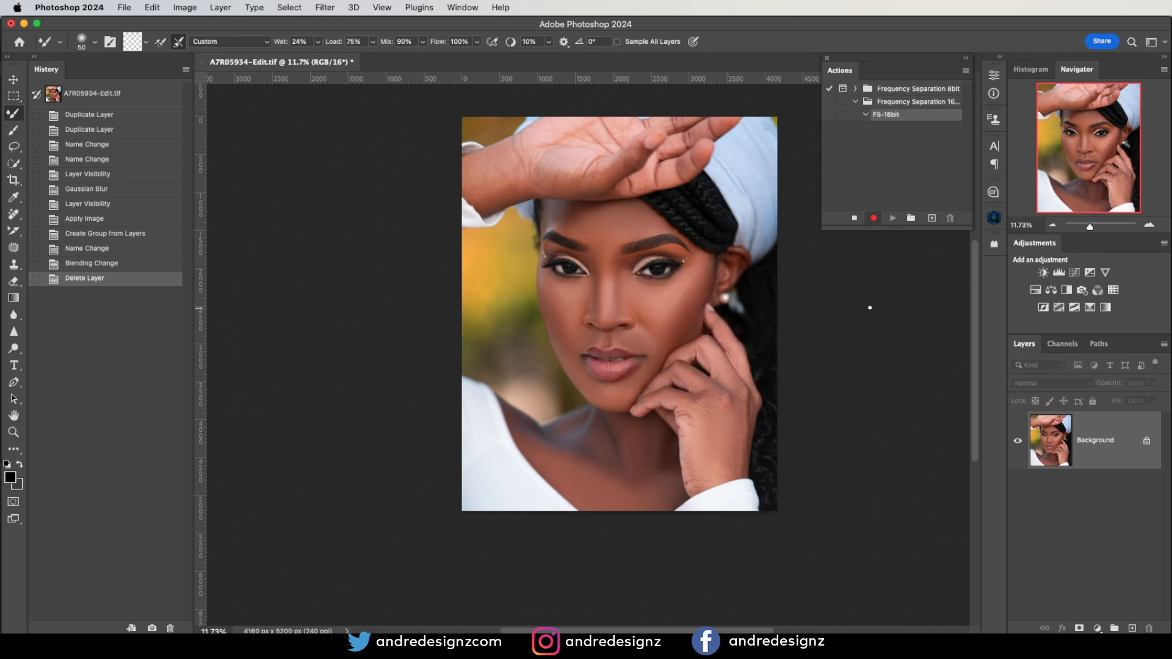
Step: Duplicate the Background layer and delete the extra blank layer added above the copy
{"action": "left_click_drag", "start_coordinate": [1137, 462], "coordinate": [1133, 628]}
{"action": "left_click", "coordinate": [1132, 628]}
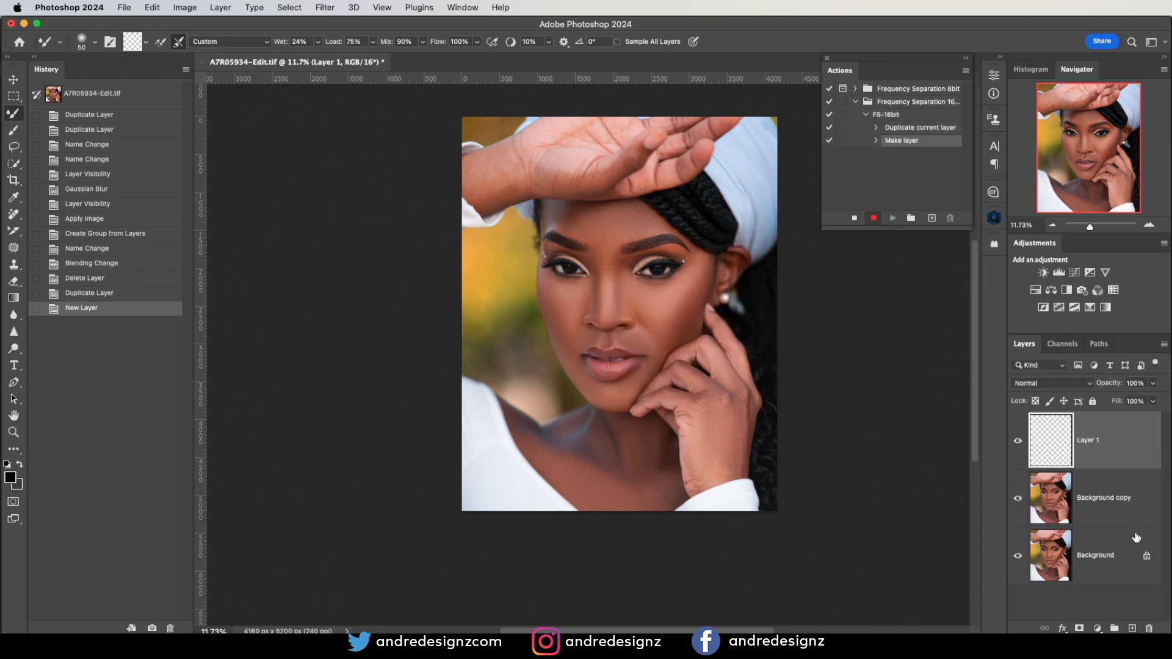
{"action": "key", "text": "Delete"}
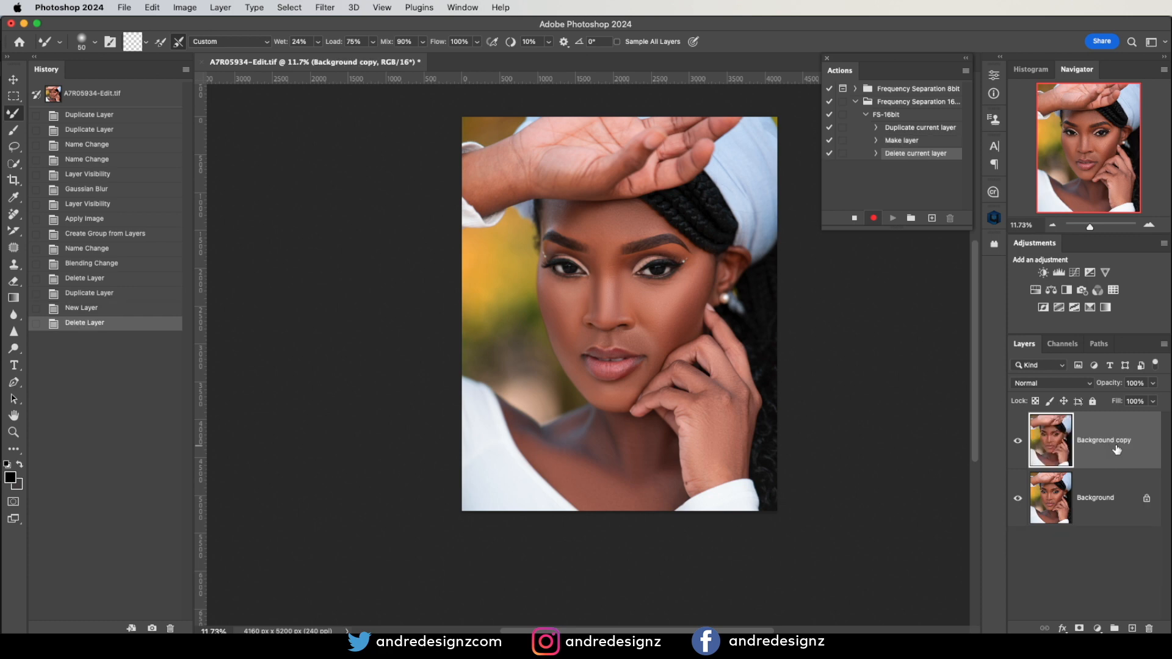
Step: Pause the recording to delete the "Make layer" step from the FS-16bit action, and resume recording
{"action": "left_click", "coordinate": [854, 218]}
{"action": "left_click", "coordinate": [920, 142]}
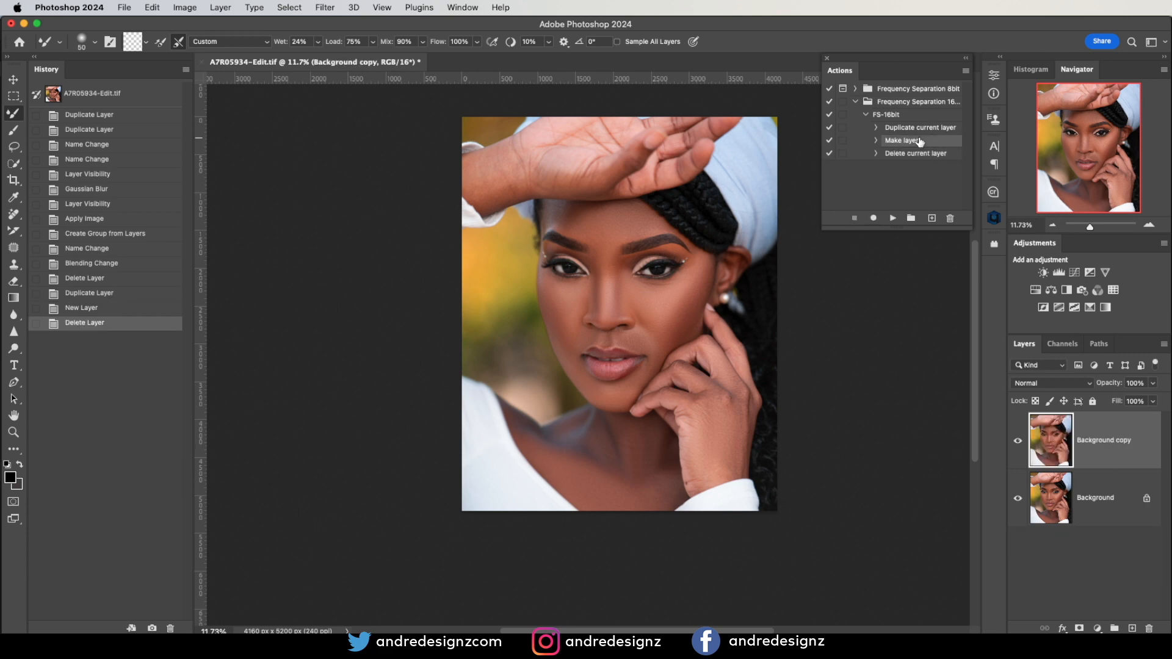
{"action": "left_click", "coordinate": [951, 219]}
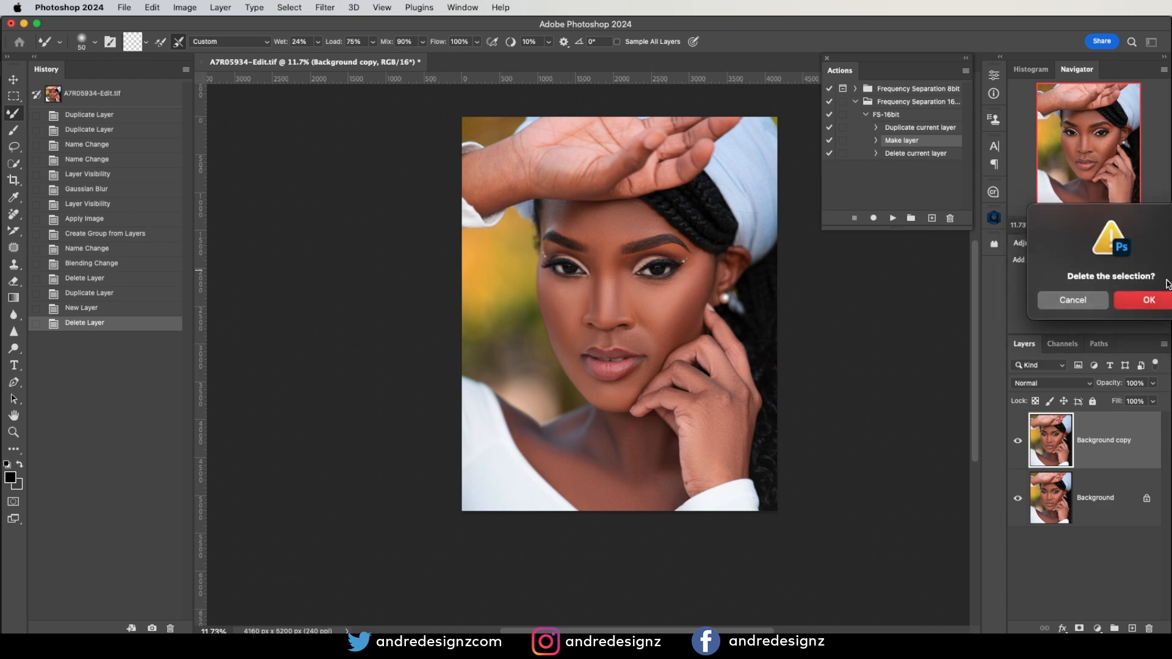
{"action": "left_click", "coordinate": [1154, 301]}
{"action": "left_click", "coordinate": [874, 218]}
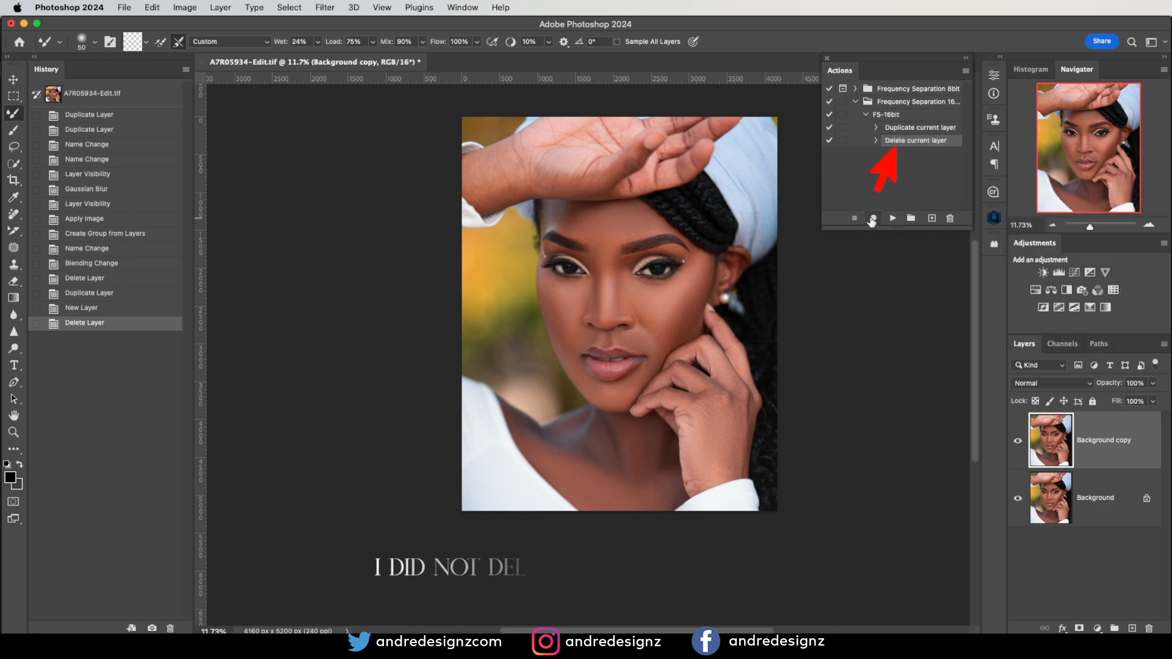
Step: Duplicate the Background copy layer, naming the upper copy "H" and the lower copy "L"
{"action": "left_click_drag", "start_coordinate": [1125, 455], "coordinate": [1133, 628]}
{"action": "double_click", "coordinate": [1107, 441]}
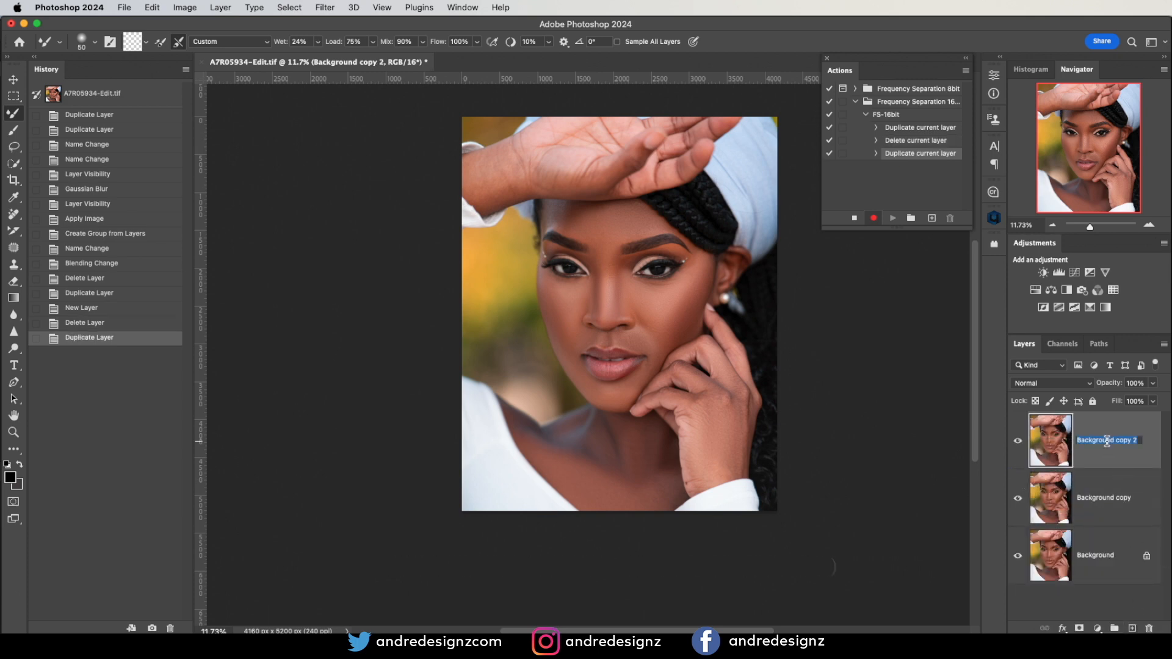
{"action": "type", "text": "H"}
{"action": "key", "text": "Return"}
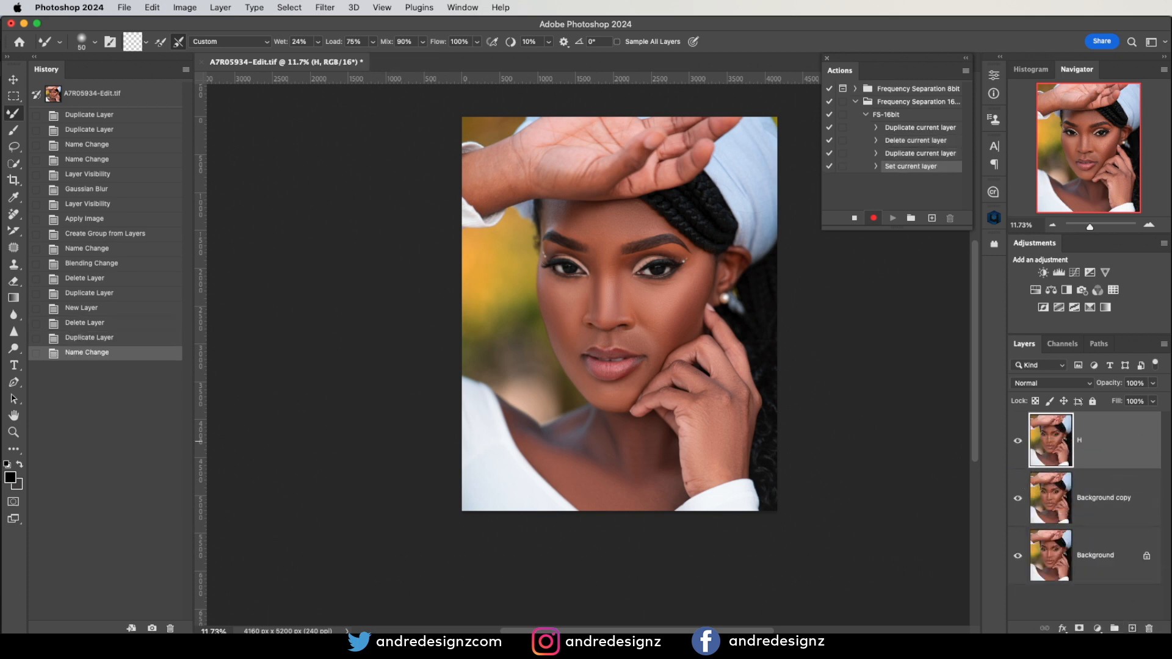
{"action": "double_click", "coordinate": [1098, 498]}
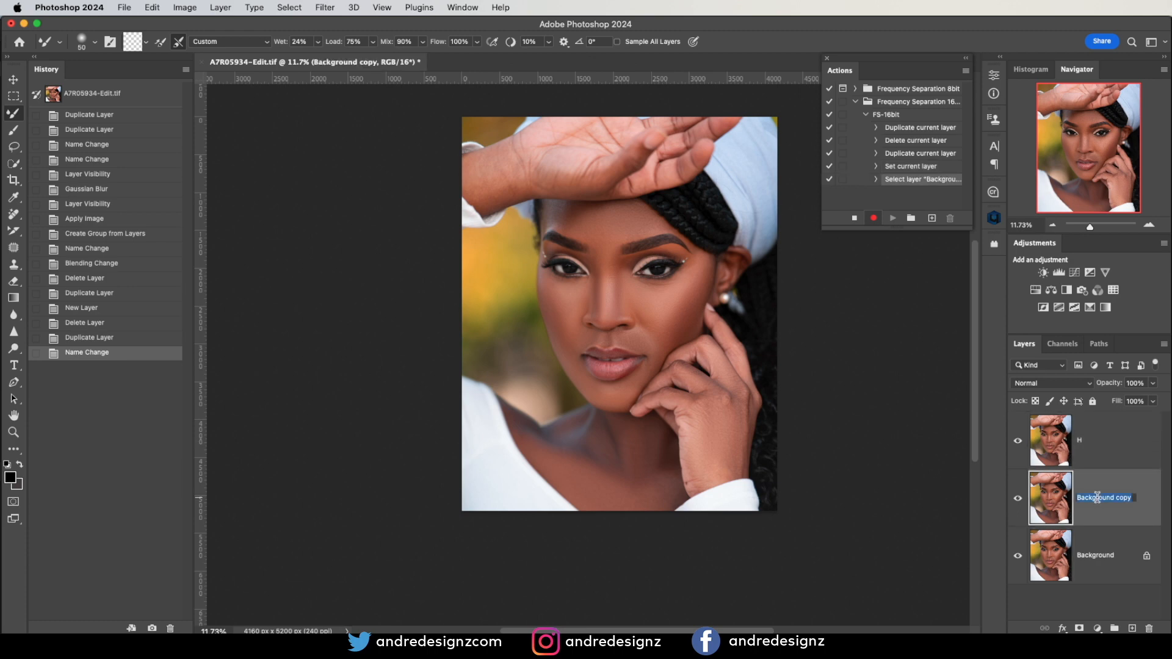
{"action": "type", "text": "L"}
{"action": "key", "text": "Return"}
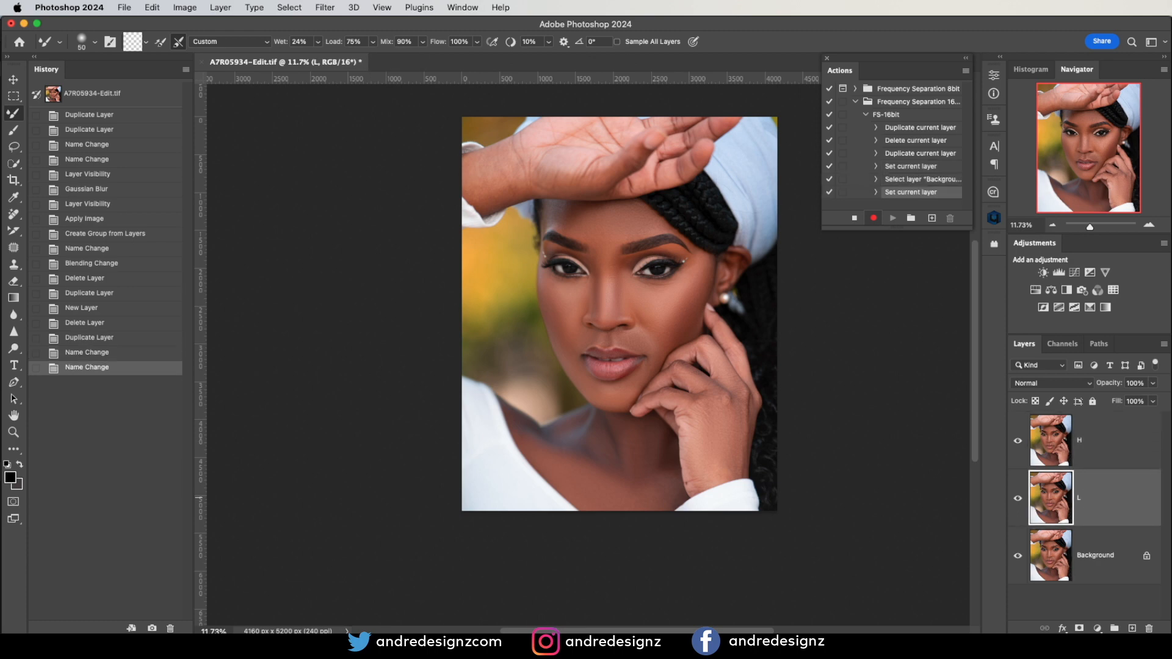
Step: Hide layer H and apply a Gaussian Blur with a radius of 6 pixels to layer L
{"action": "left_click", "coordinate": [1019, 441]}
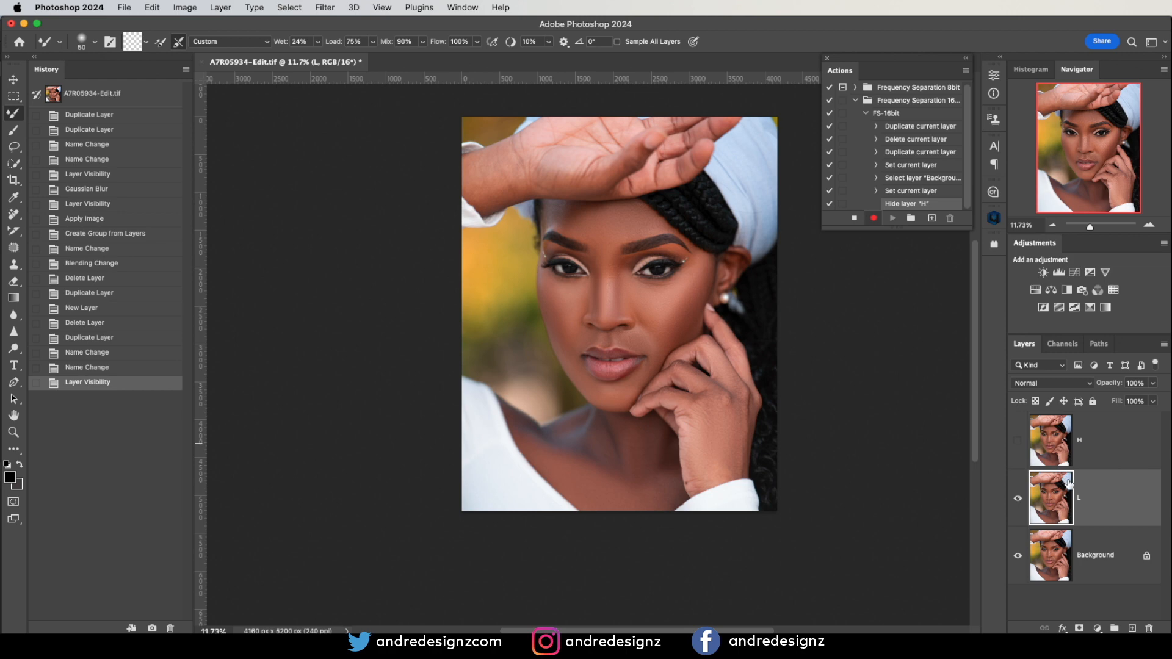
{"action": "left_click", "coordinate": [326, 8]}
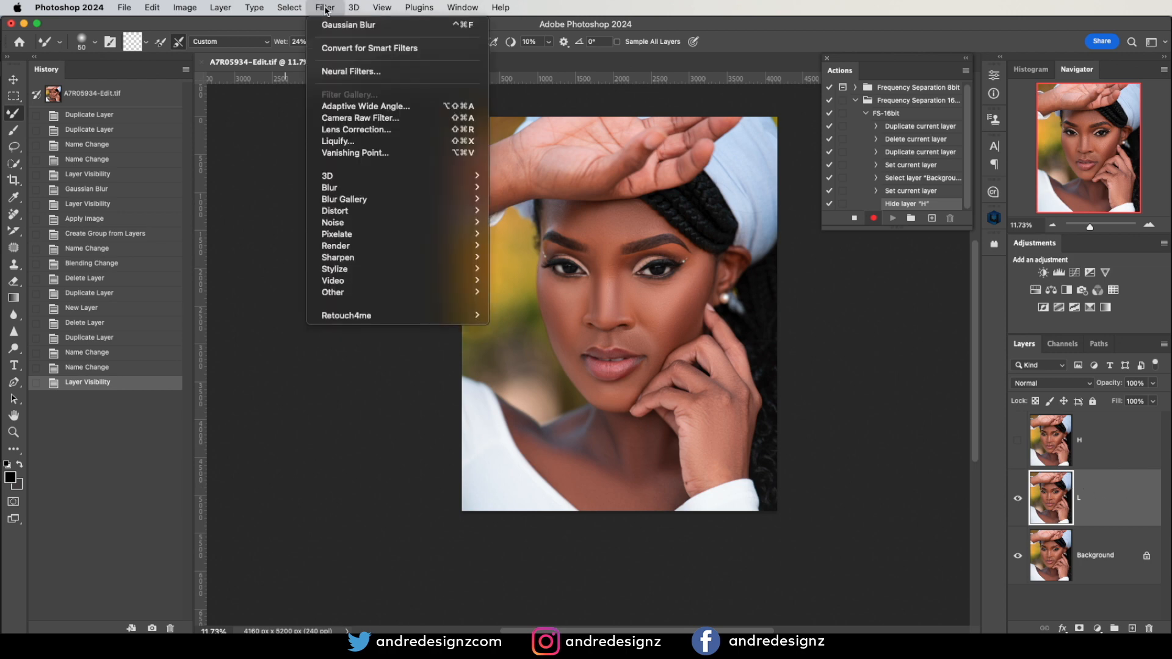
{"action": "mouse_move", "coordinate": [401, 188]}
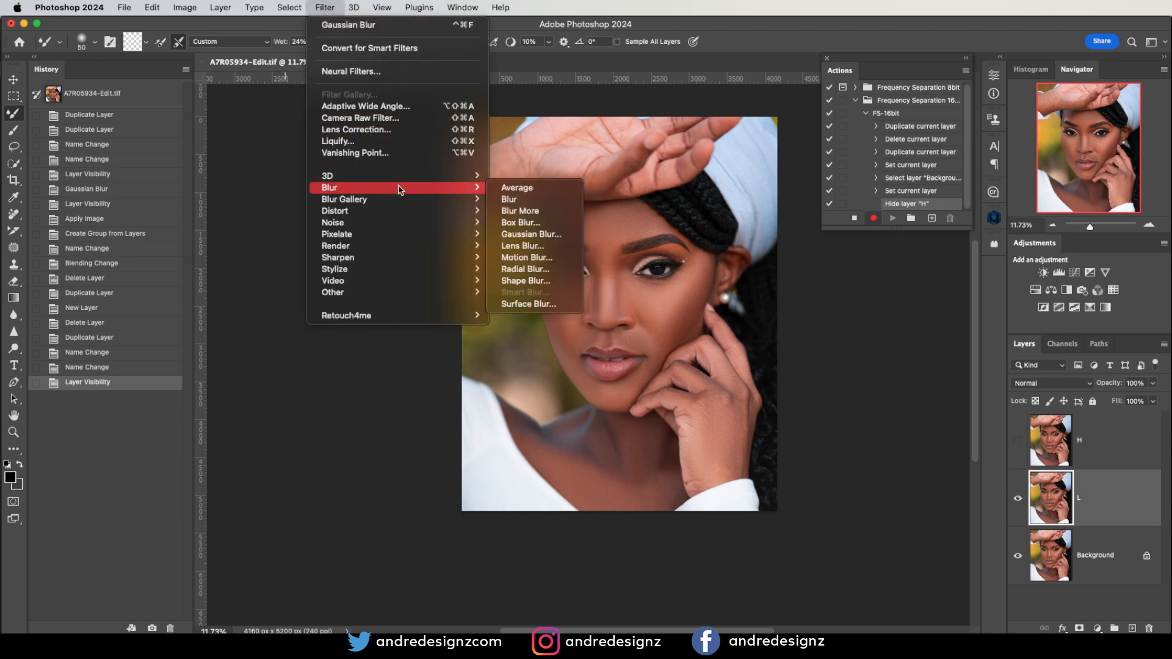
{"action": "left_click", "coordinate": [552, 236]}
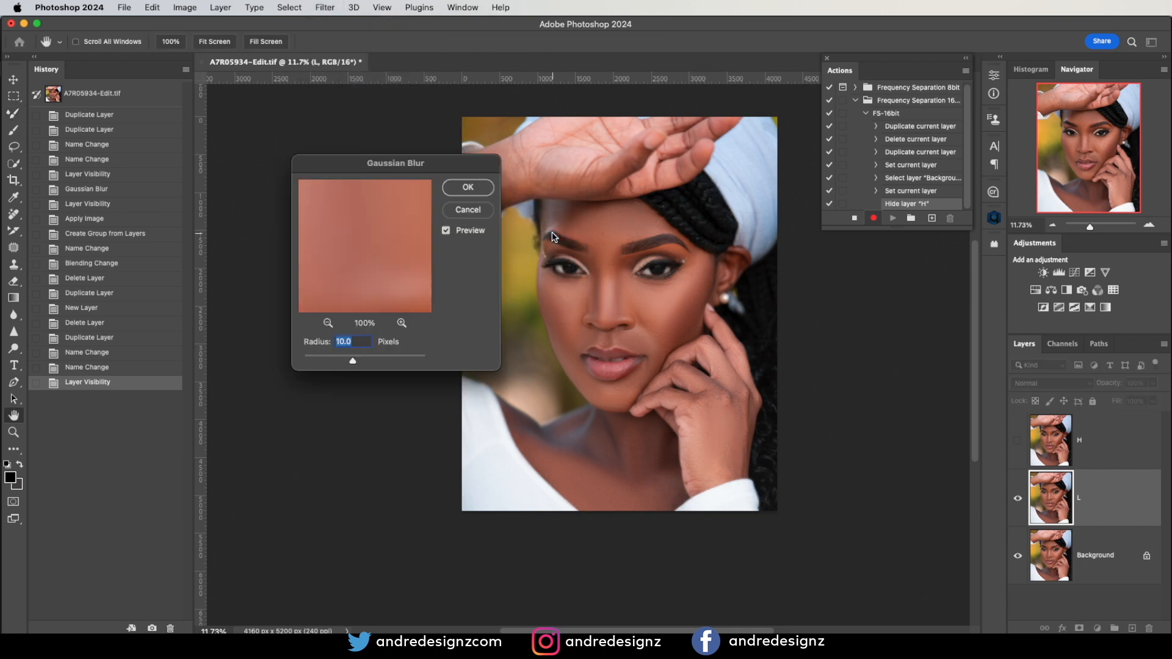
{"action": "type", "text": "6"}
{"action": "key", "text": "Return"}
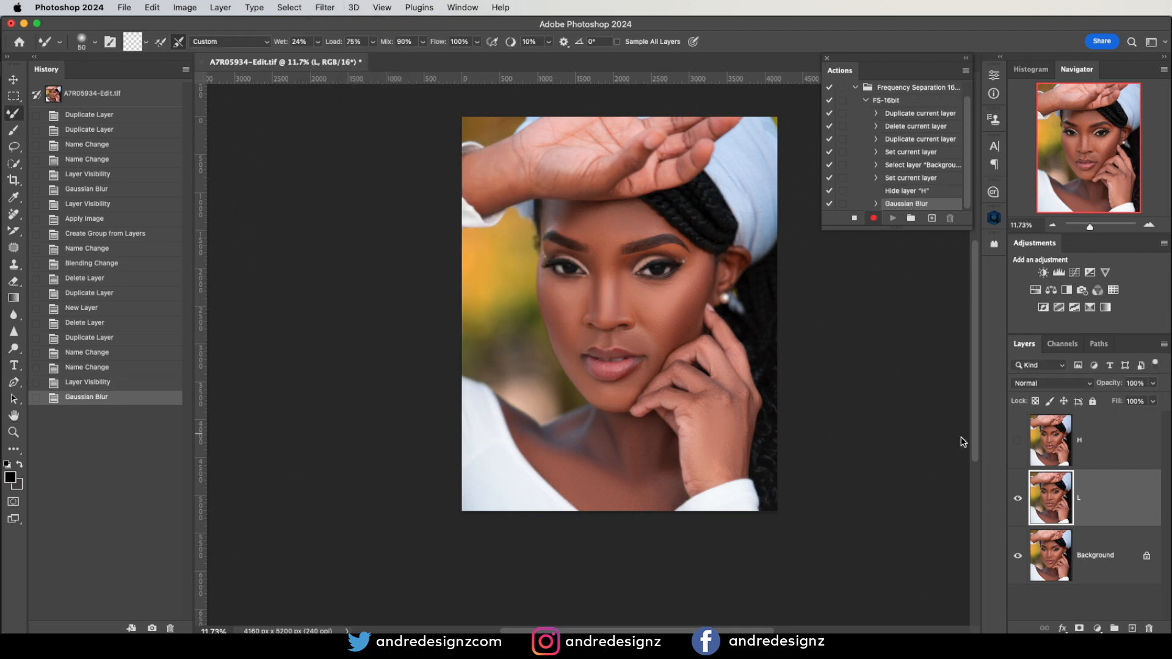
Step: Show and select layer H, and start Apply Image on it with layer L as the source layer
{"action": "left_click", "coordinate": [1018, 440]}
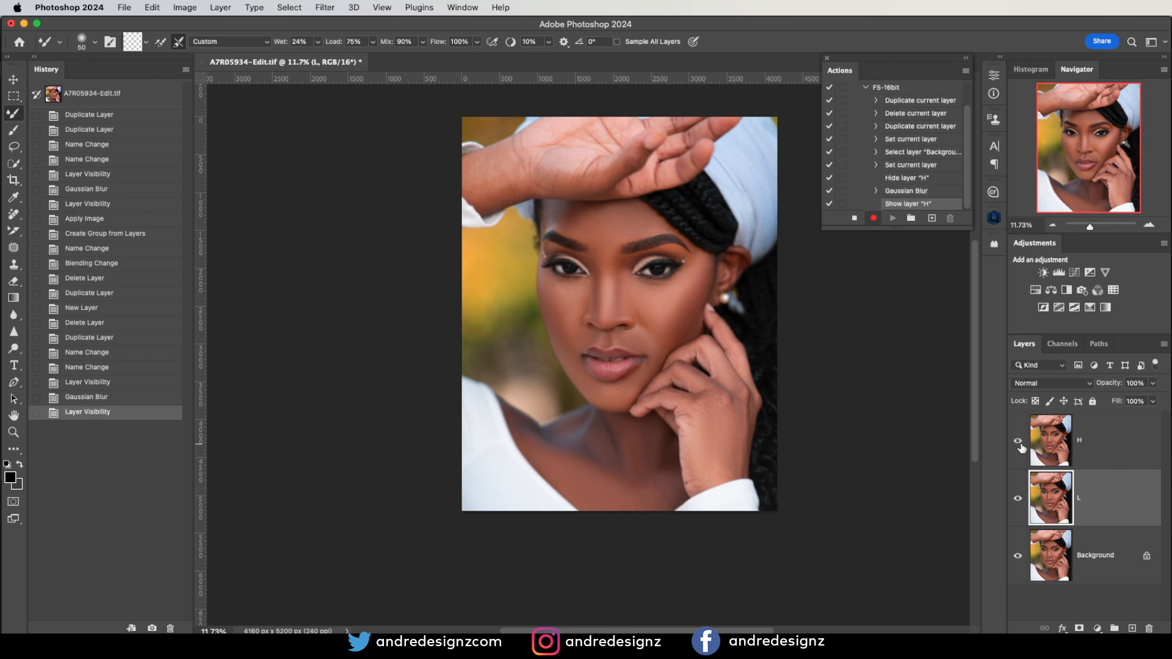
{"action": "left_click", "coordinate": [1128, 443]}
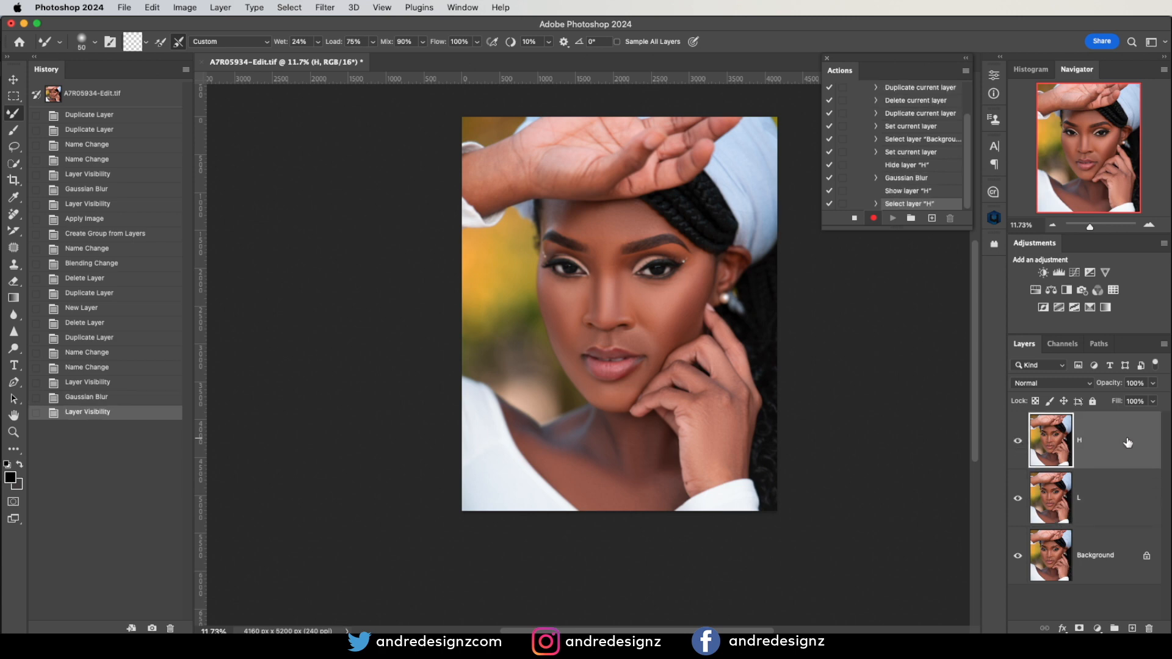
{"action": "left_click", "coordinate": [185, 7]}
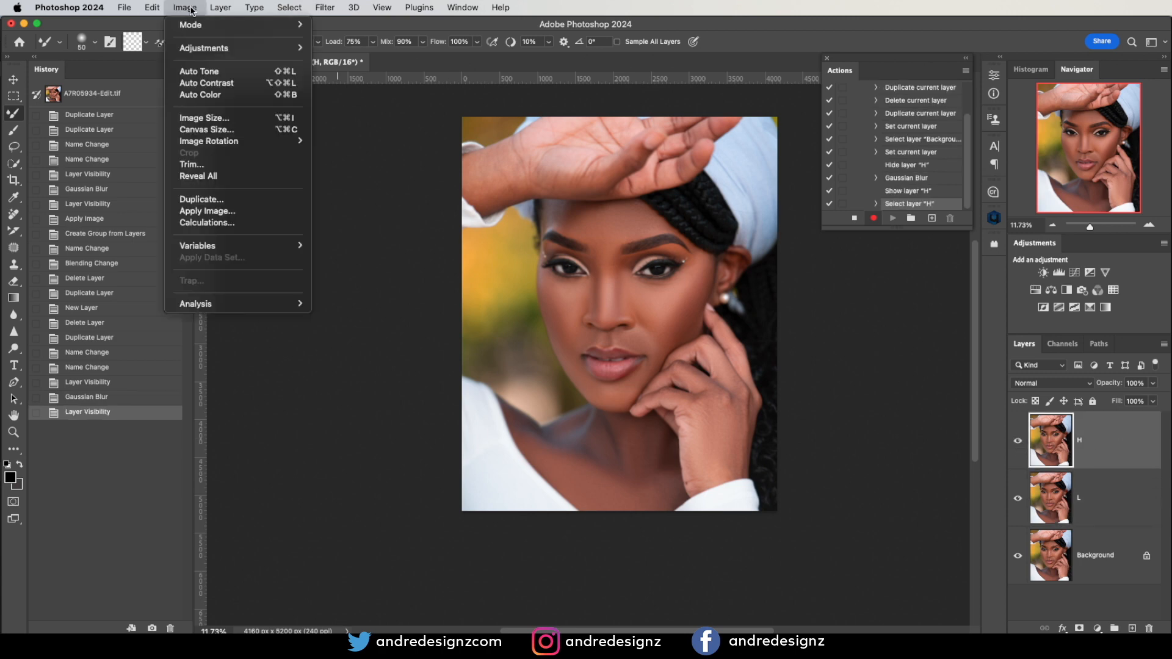
{"action": "left_click", "coordinate": [226, 210]}
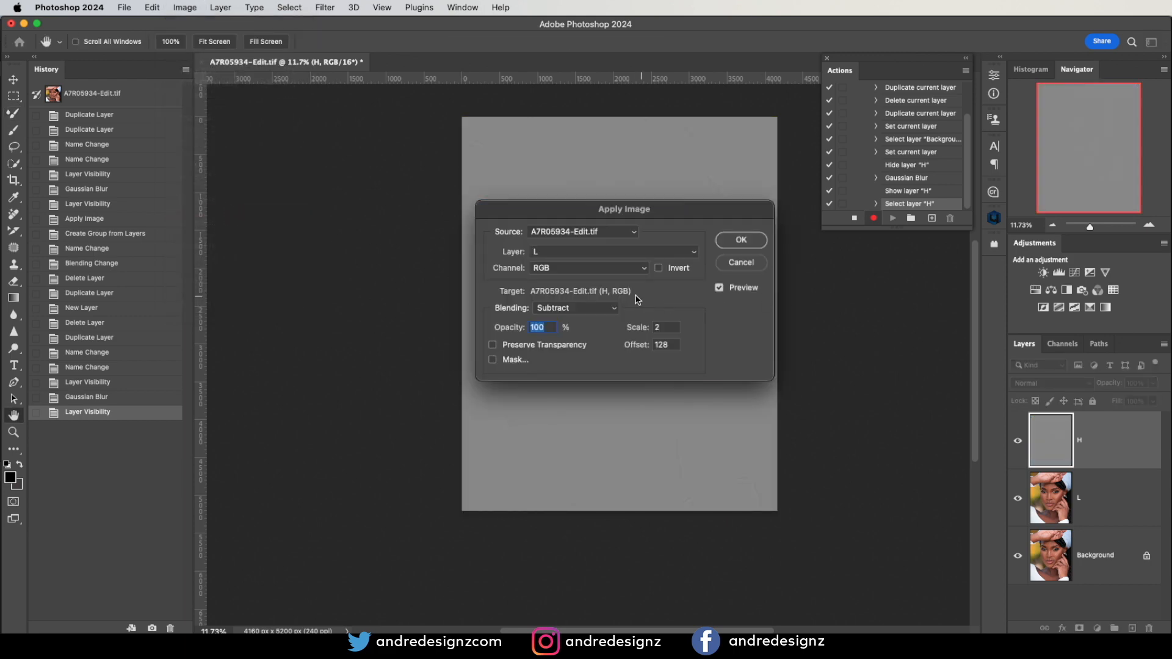
{"action": "left_click", "coordinate": [577, 307]}
{"action": "left_click", "coordinate": [489, 303]}
{"action": "left_click", "coordinate": [553, 252]}
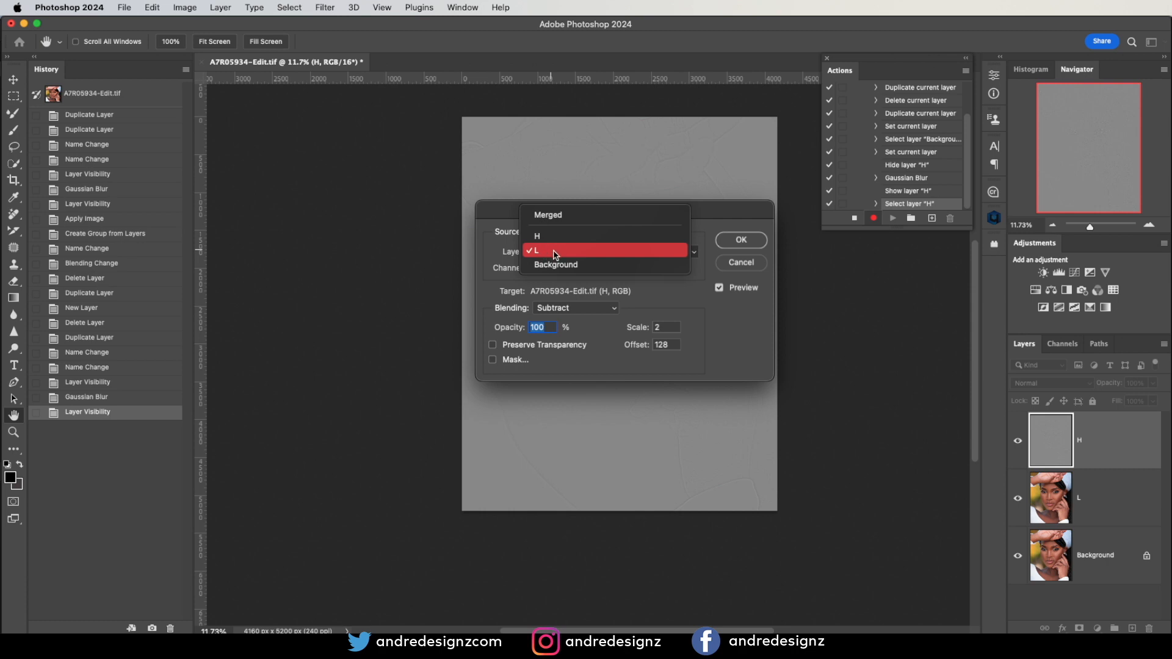
{"action": "left_click", "coordinate": [554, 253]}
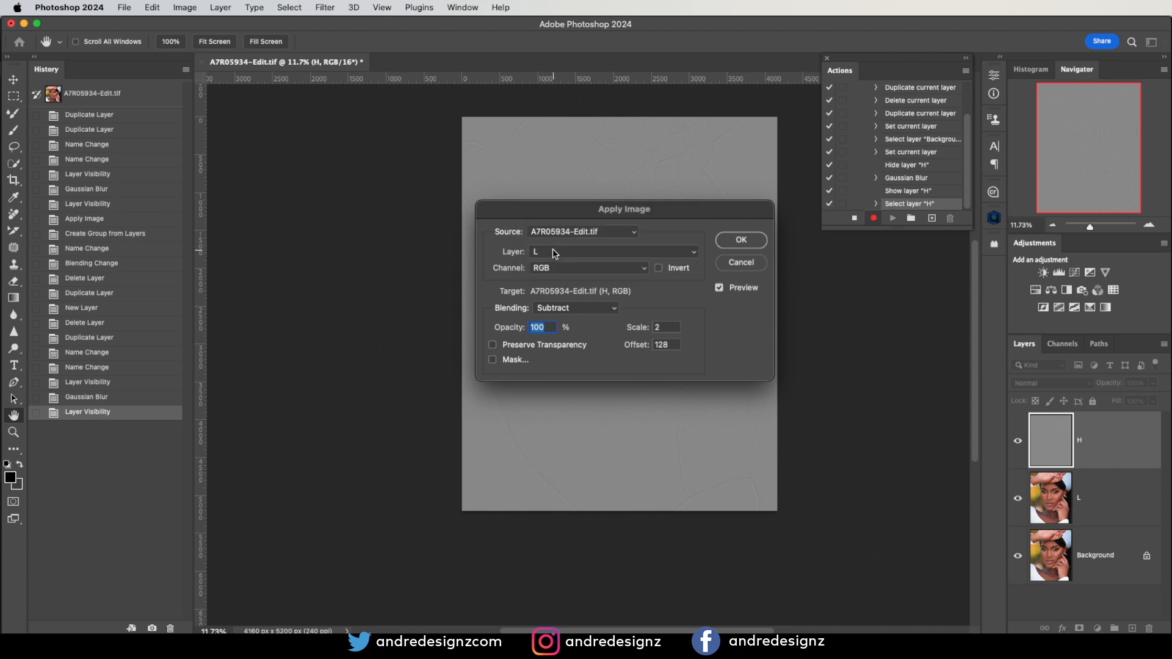
Step: Invert the Apply Image source, set blending to Add with scale 2 and offset 0, and apply it to layer H
{"action": "left_click", "coordinate": [658, 269]}
{"action": "left_click", "coordinate": [573, 309]}
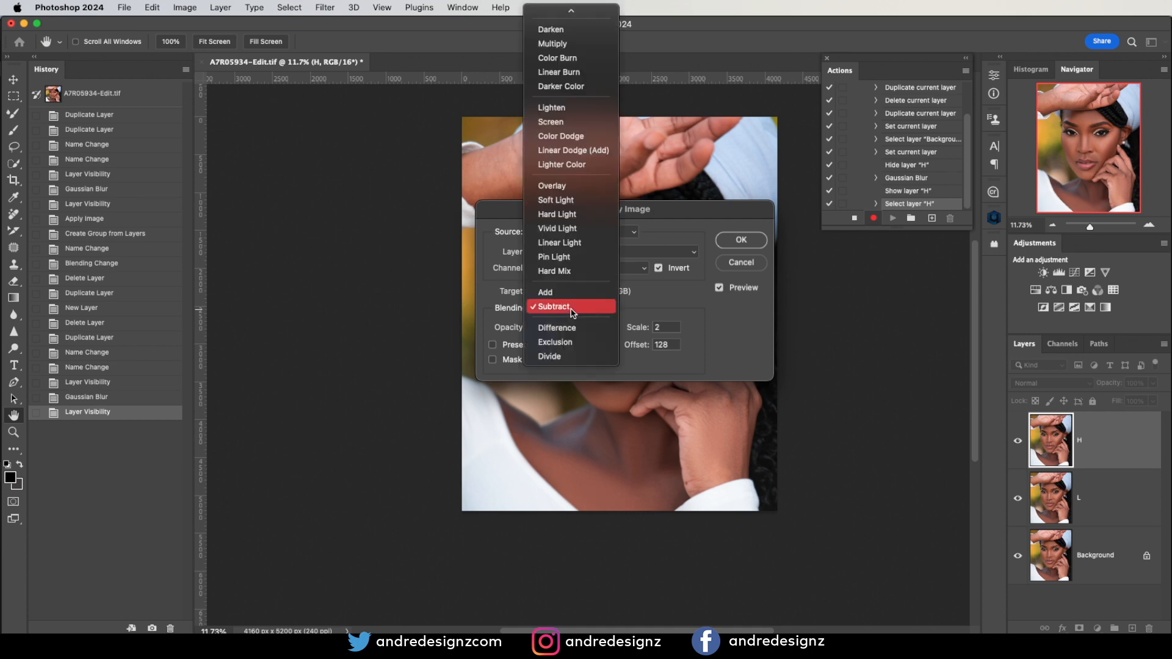
{"action": "left_click", "coordinate": [569, 294]}
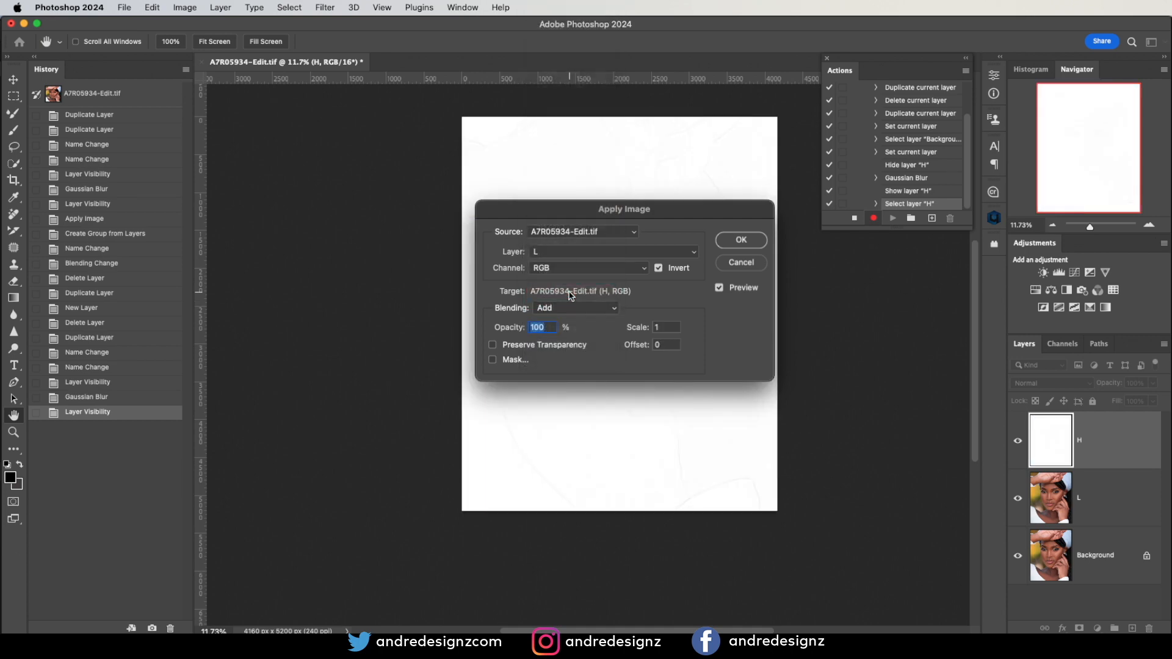
{"action": "left_click_drag", "start_coordinate": [643, 212], "coordinate": [814, 221]}
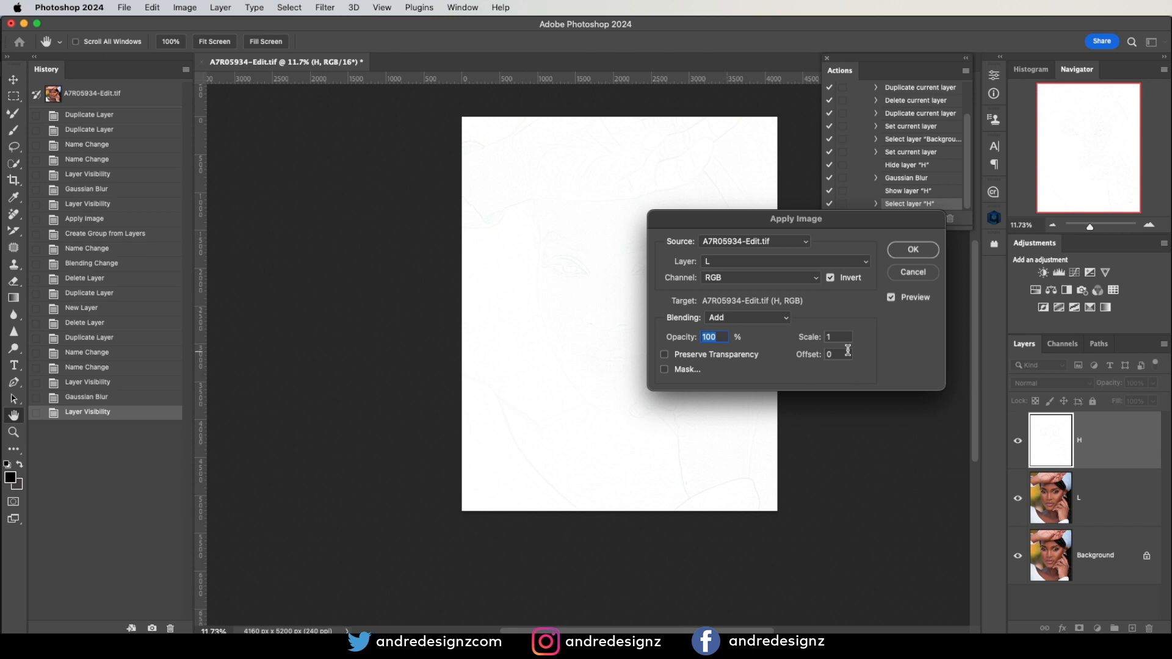
{"action": "left_click", "coordinate": [829, 337]}
{"action": "type", "text": "2"}
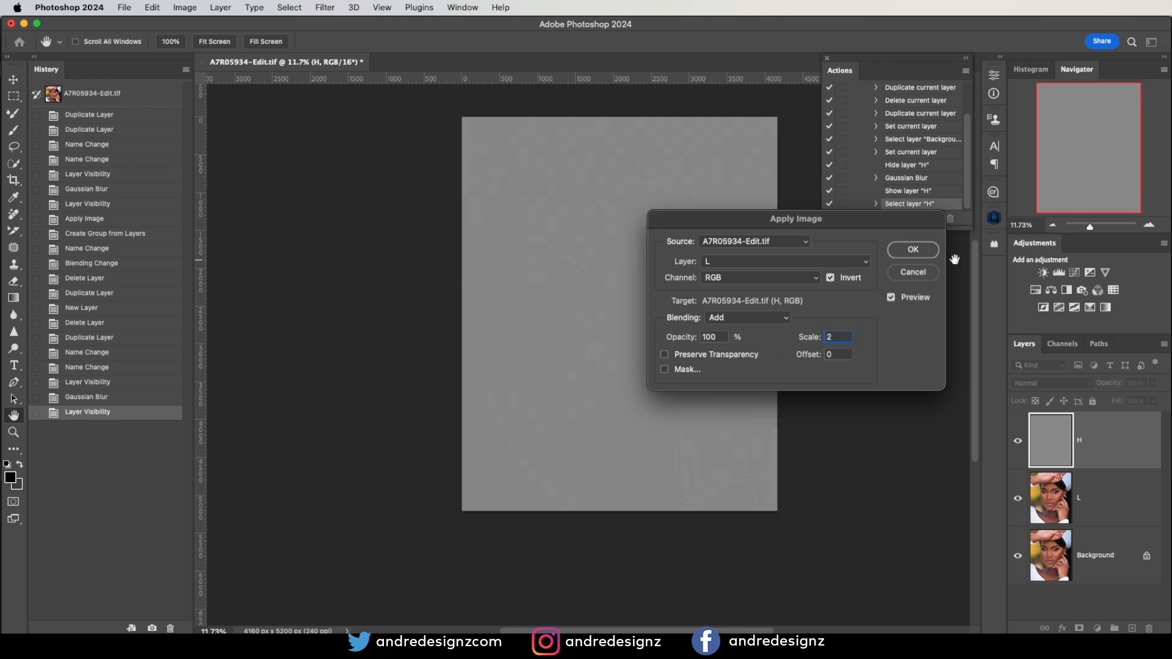
{"action": "left_click", "coordinate": [914, 250]}
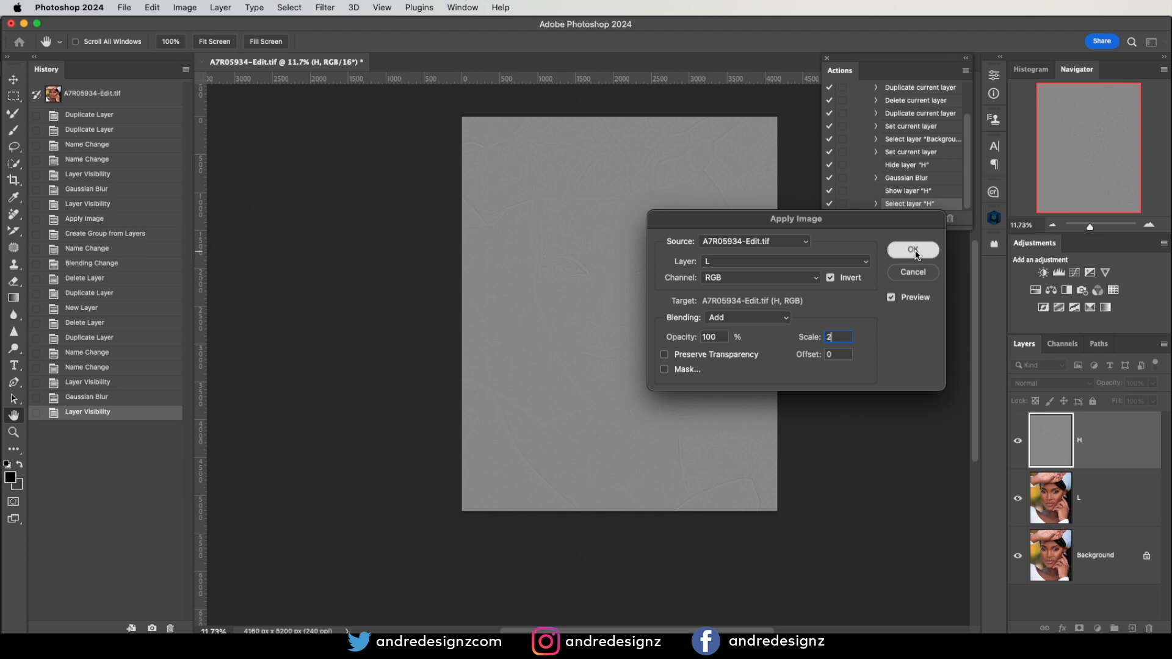
Step: Set layer H's blend mode to Linear Light and group layers H and L
{"action": "left_click", "coordinate": [1089, 389]}
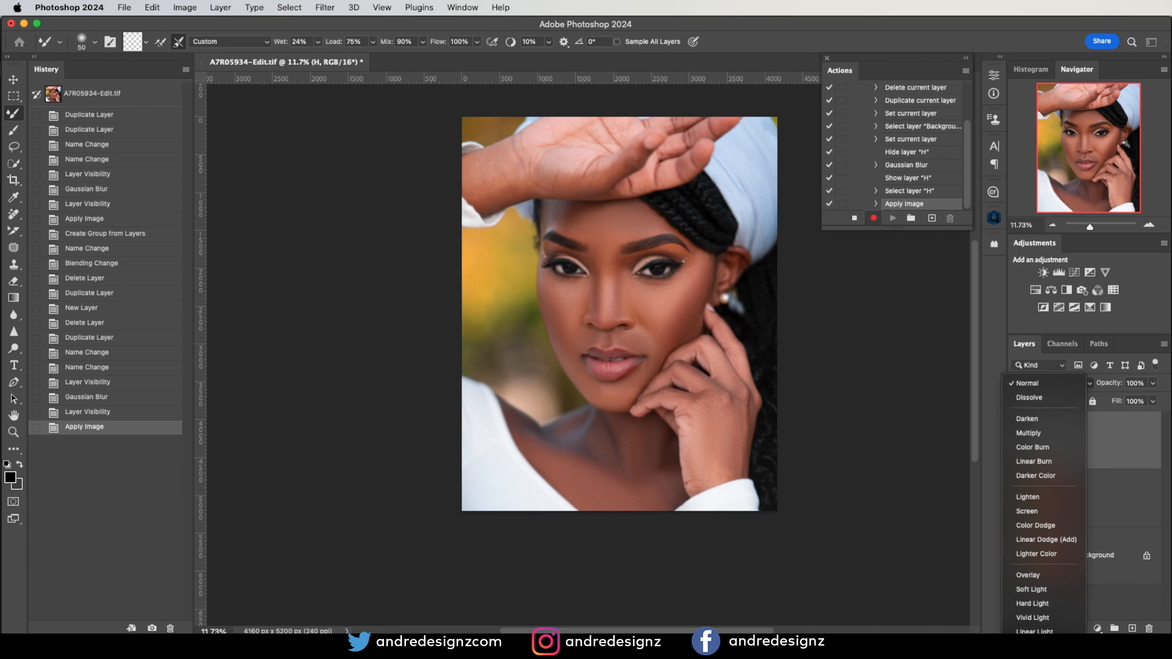
{"action": "left_click", "coordinate": [1038, 631]}
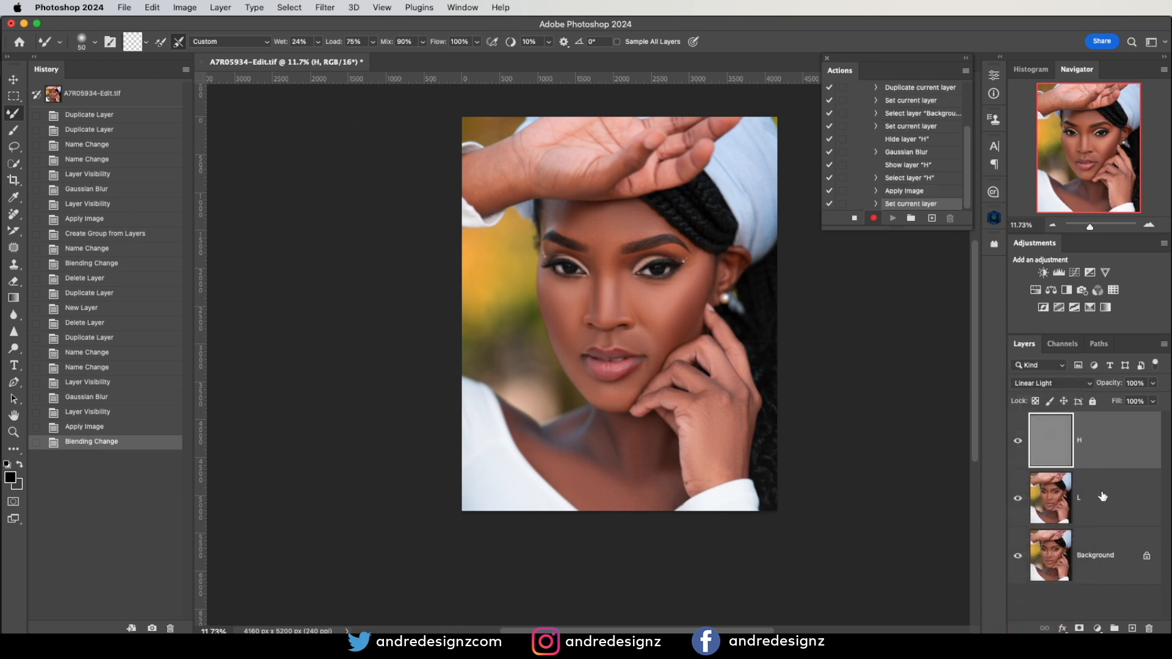
{"action": "left_click", "coordinate": [1102, 497]}
{"action": "key", "text": "super+g"}
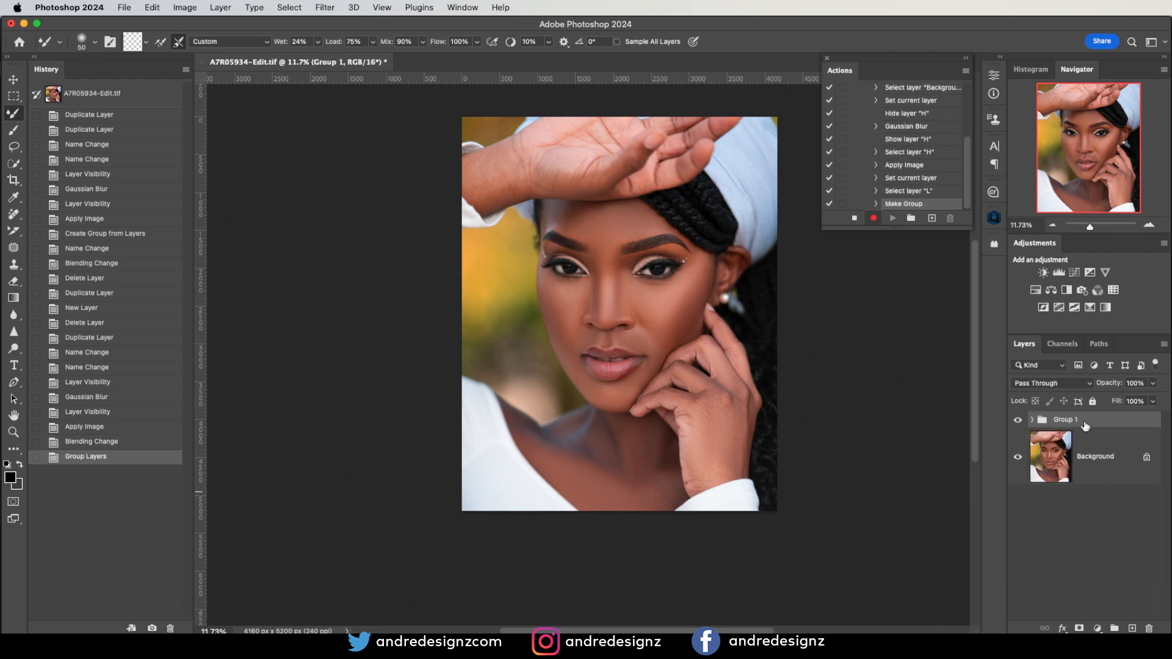
Step: Rename the new layer group as "Frequency Separation 16bit"
{"action": "double_click", "coordinate": [1070, 419]}
{"action": "type", "text": "Frequency Separation 8bit"}
{"action": "key", "text": "super+a"}
{"action": "left_click", "coordinate": [1132, 420]}
{"action": "key", "text": "Delete"}
{"action": "type", "text": "16"}
{"action": "key", "text": "Return"}
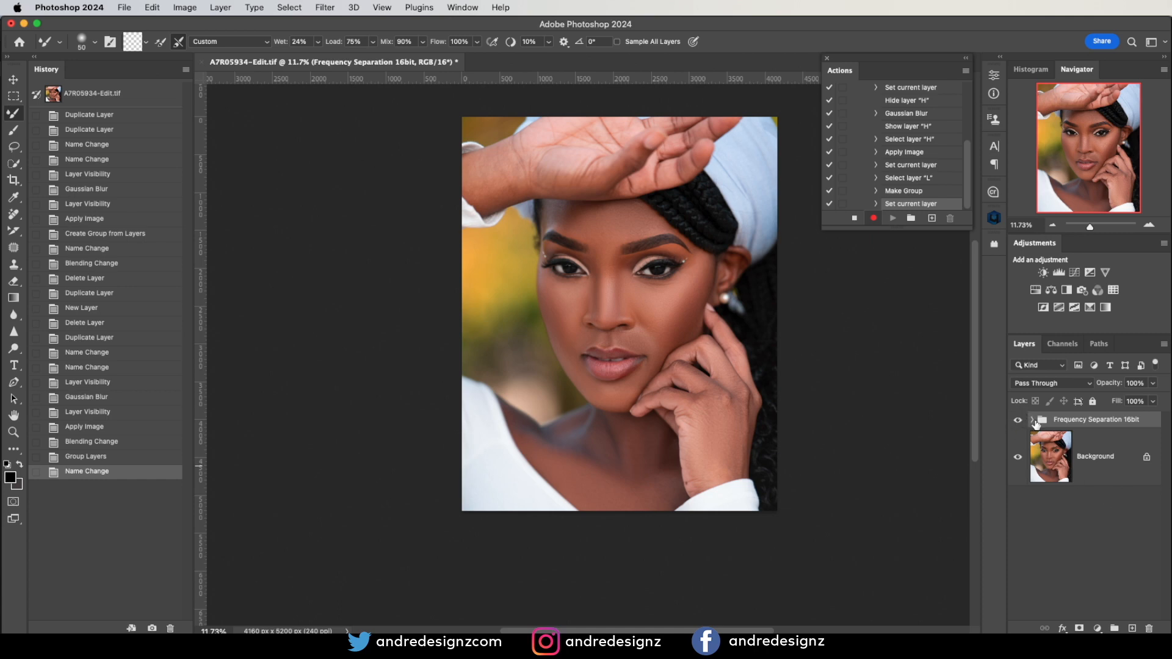
Step: Expand the Frequency Separation 16bit group, select layer L, and record switching to the Brush and back to the Mixer Brush
{"action": "left_click", "coordinate": [1034, 420]}
{"action": "left_click", "coordinate": [1120, 509]}
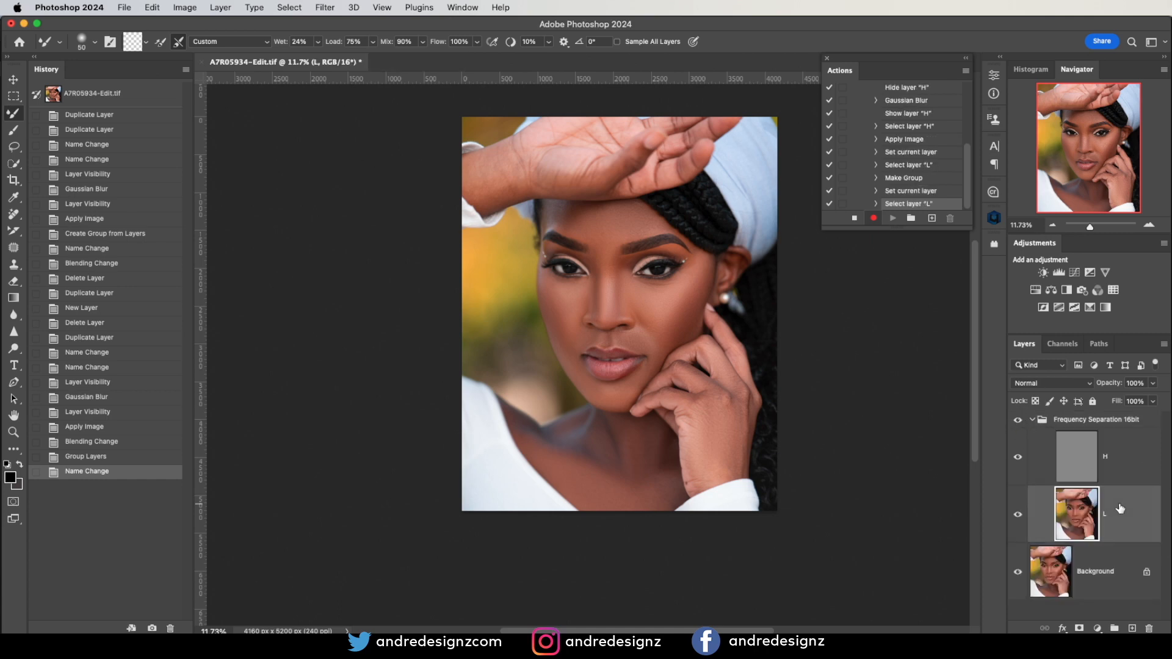
{"action": "left_click", "coordinate": [14, 130]}
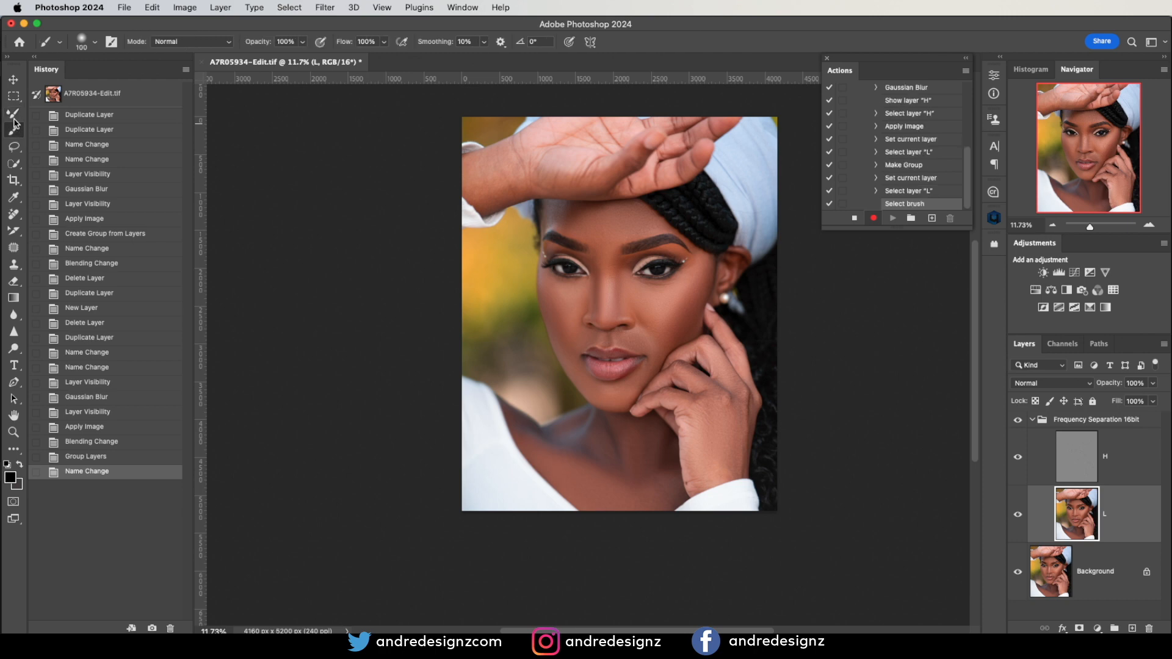
{"action": "left_click", "coordinate": [16, 118]}
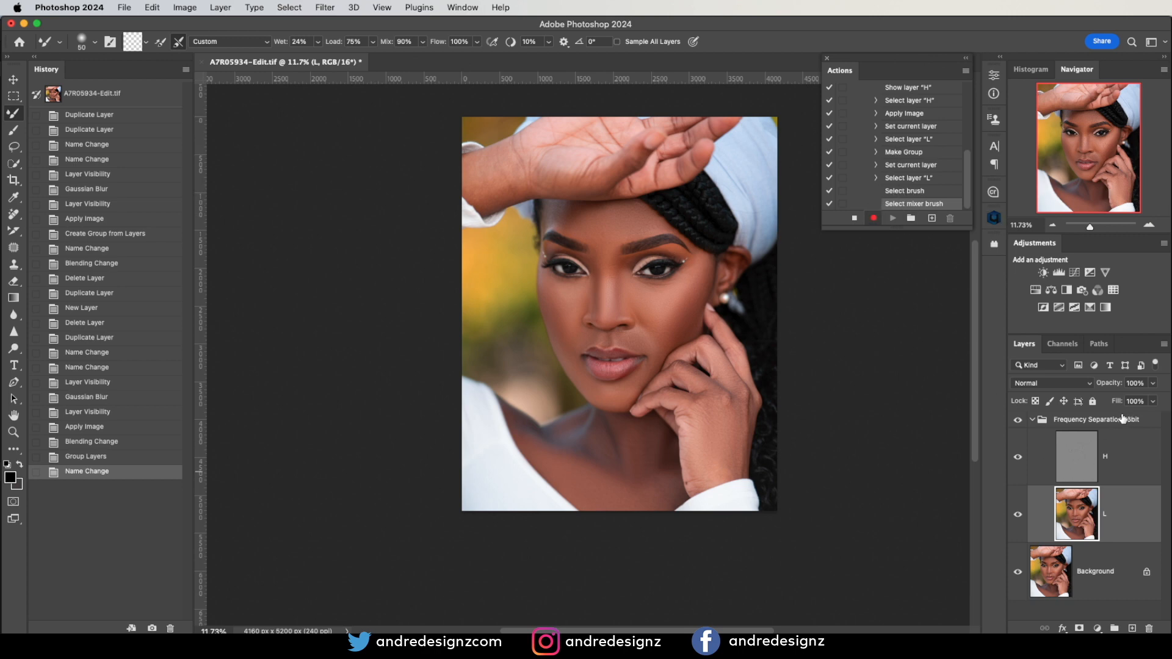
Step: Stop recording the FS-16bit action and delete the Frequency Separation 16bit layer group
{"action": "left_click", "coordinate": [966, 72]}
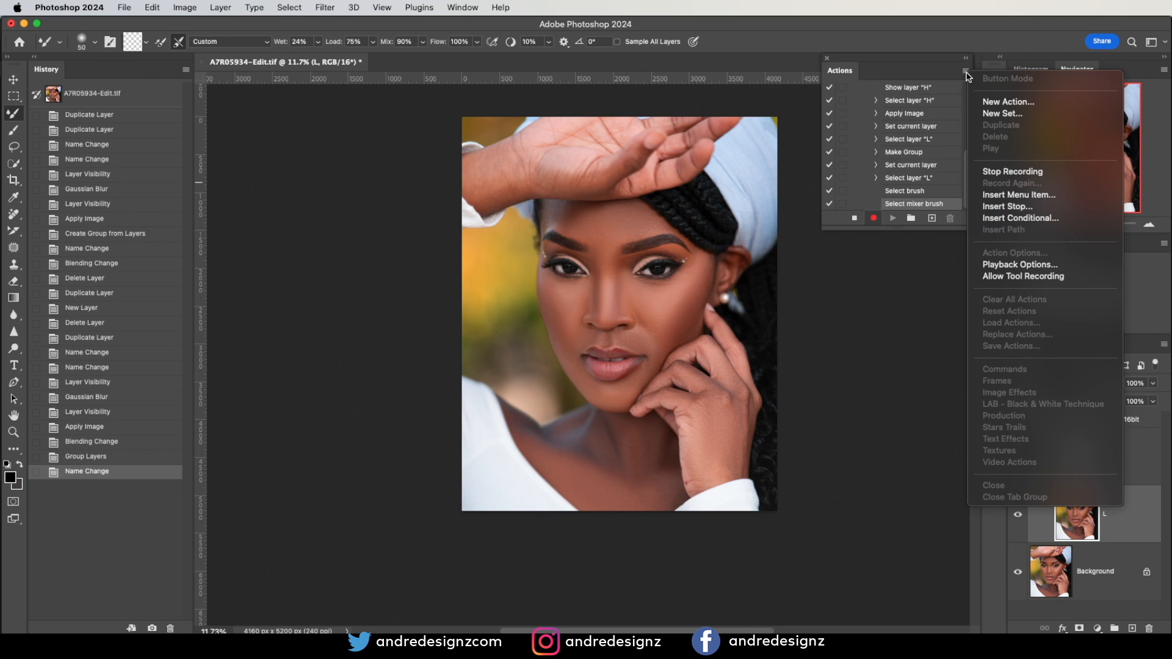
{"action": "left_click", "coordinate": [919, 72]}
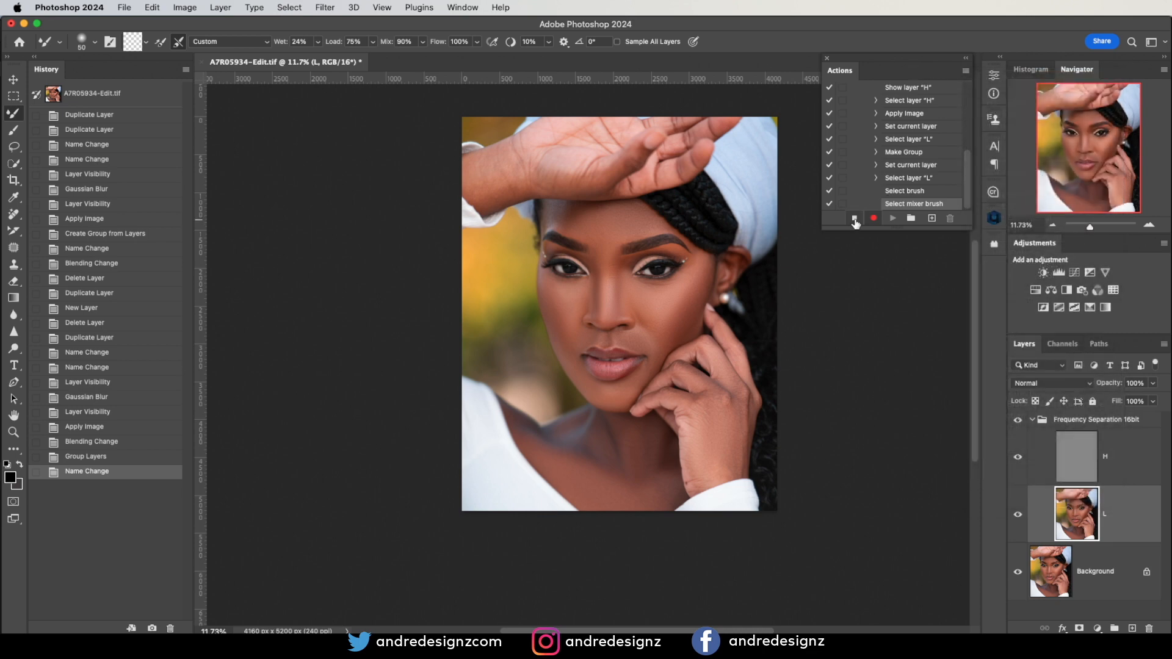
{"action": "left_click", "coordinate": [855, 219]}
{"action": "left_click", "coordinate": [1093, 421]}
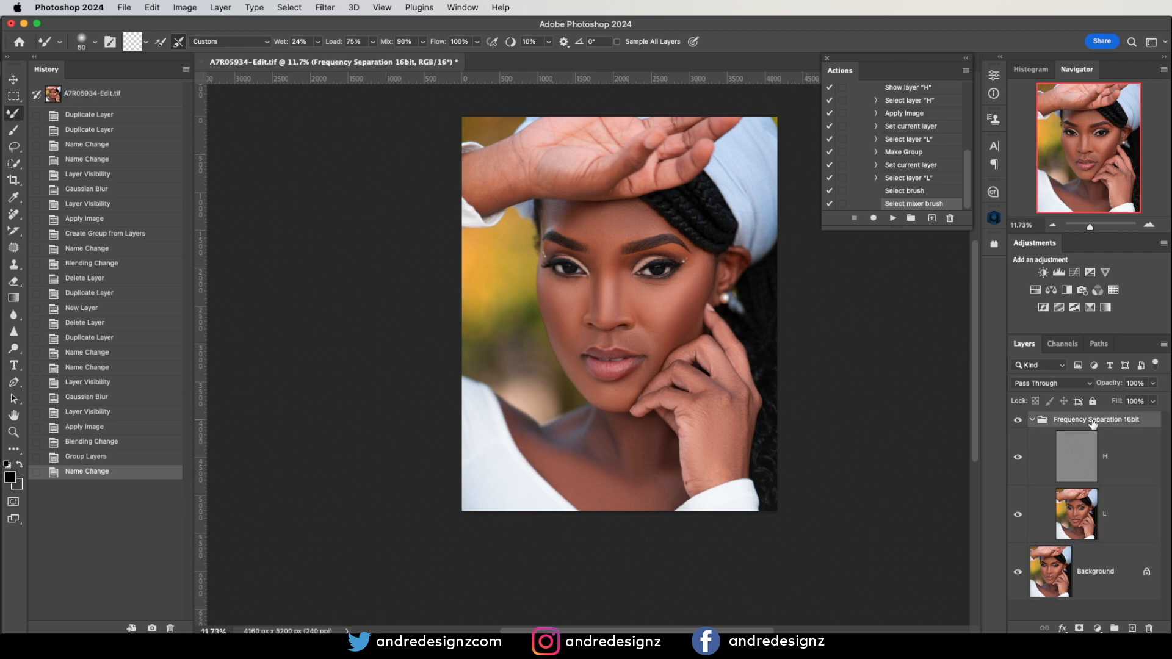
{"action": "key", "text": "Delete"}
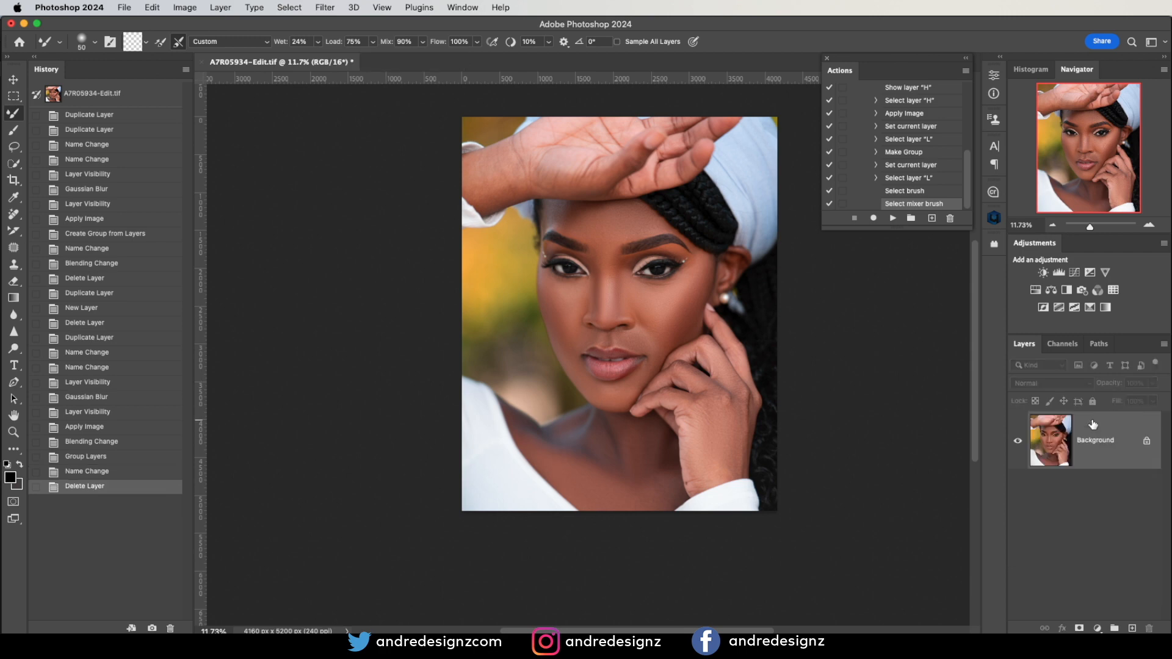
Step: Show the actions in Button Mode and run FS-8bit with a Gaussian Blur radius of 52 pixels
{"action": "left_click", "coordinate": [966, 71]}
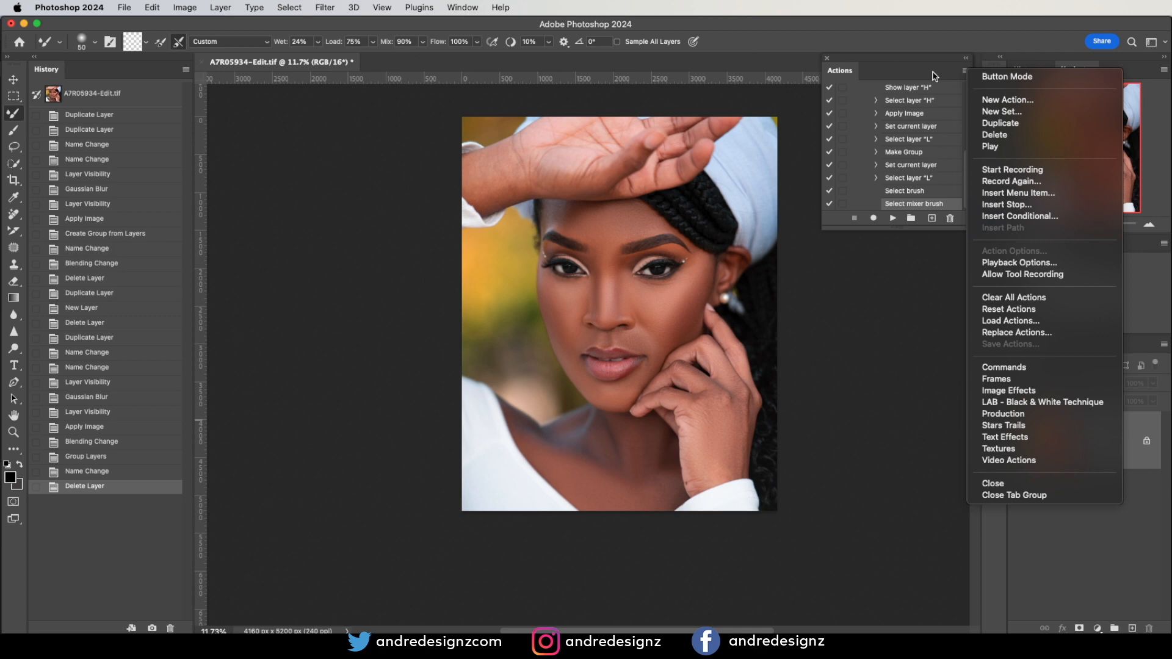
{"action": "left_click", "coordinate": [999, 77]}
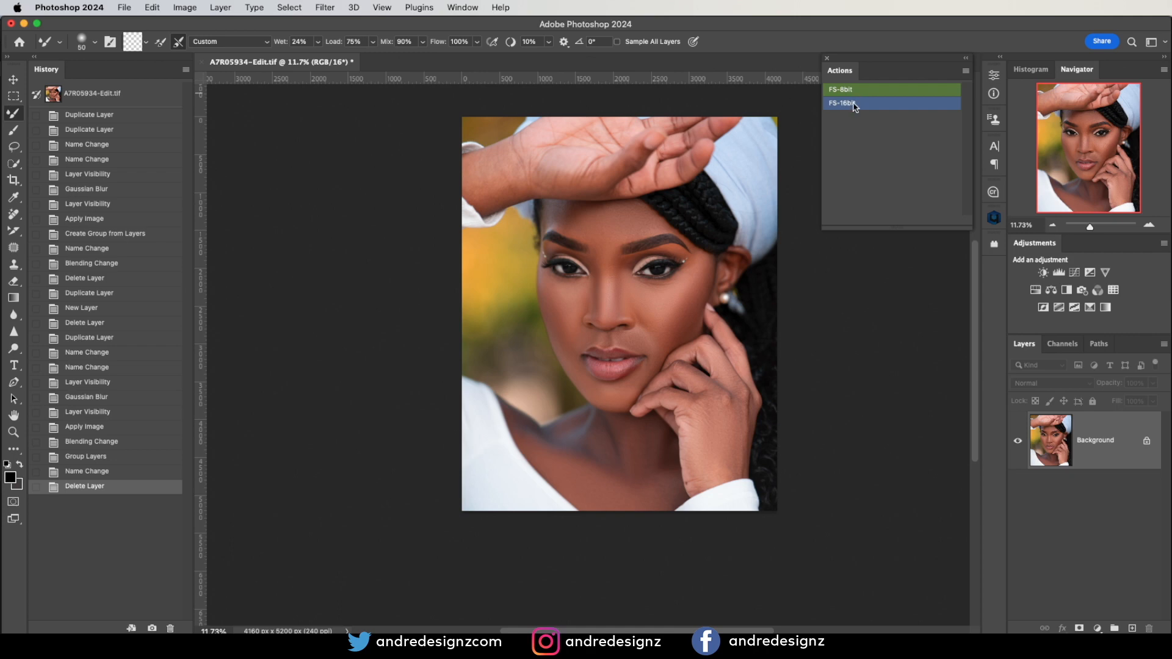
{"action": "left_click", "coordinate": [853, 90]}
{"action": "left_click_drag", "start_coordinate": [413, 169], "coordinate": [627, 183]}
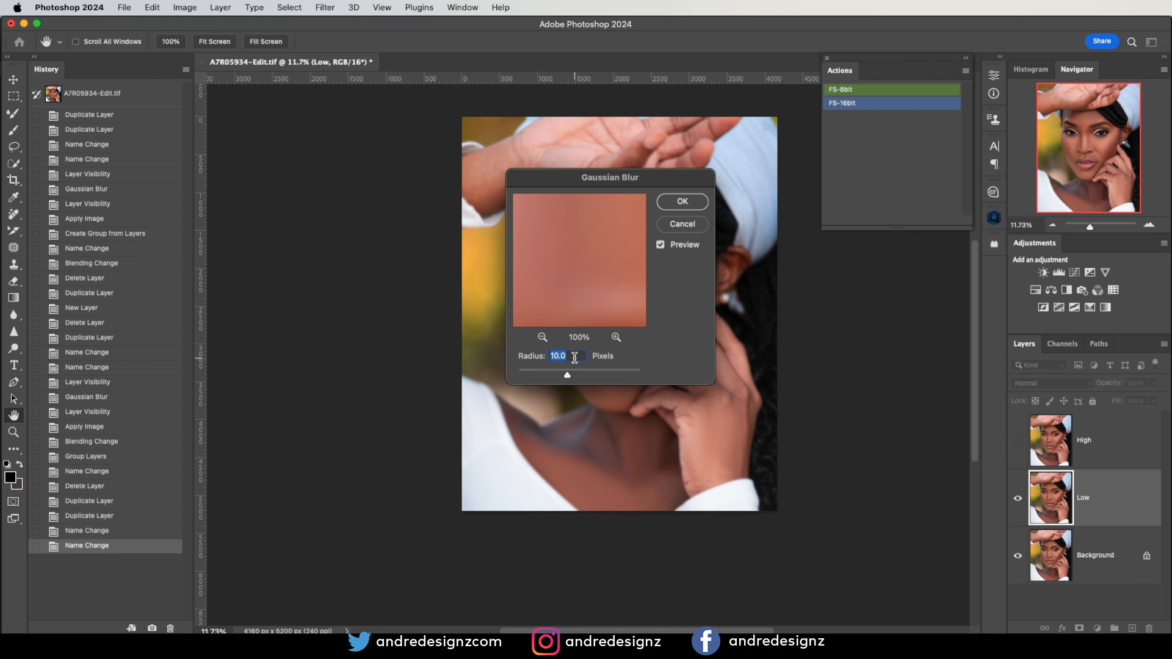
{"action": "type", "text": "52"}
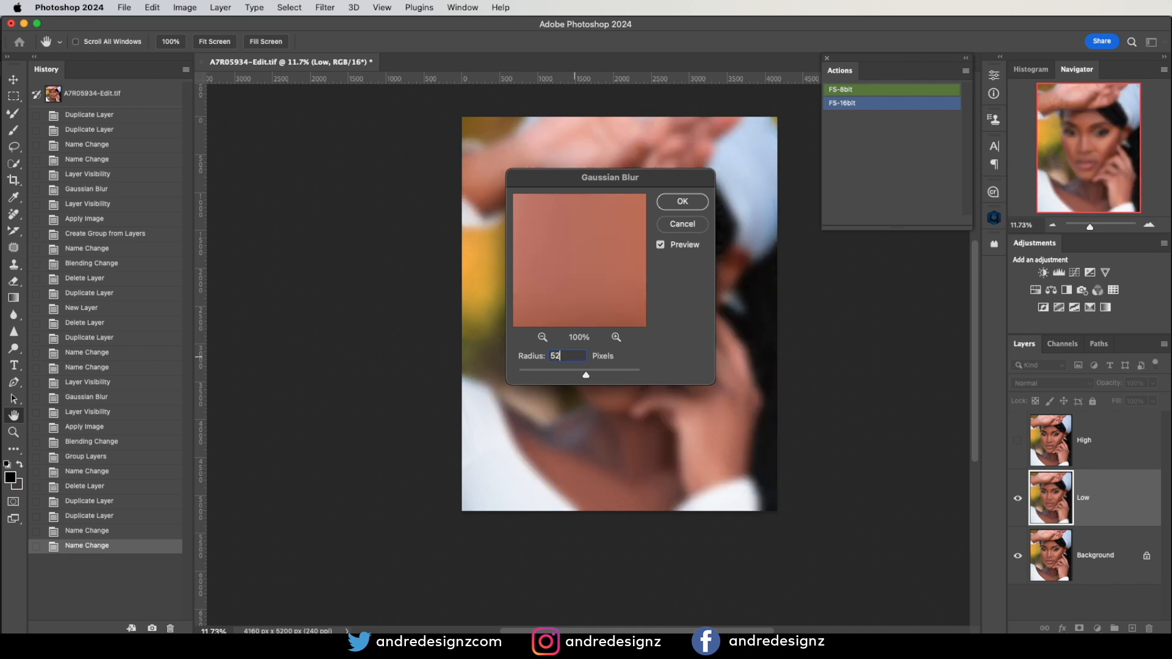
{"action": "left_click", "coordinate": [684, 200]}
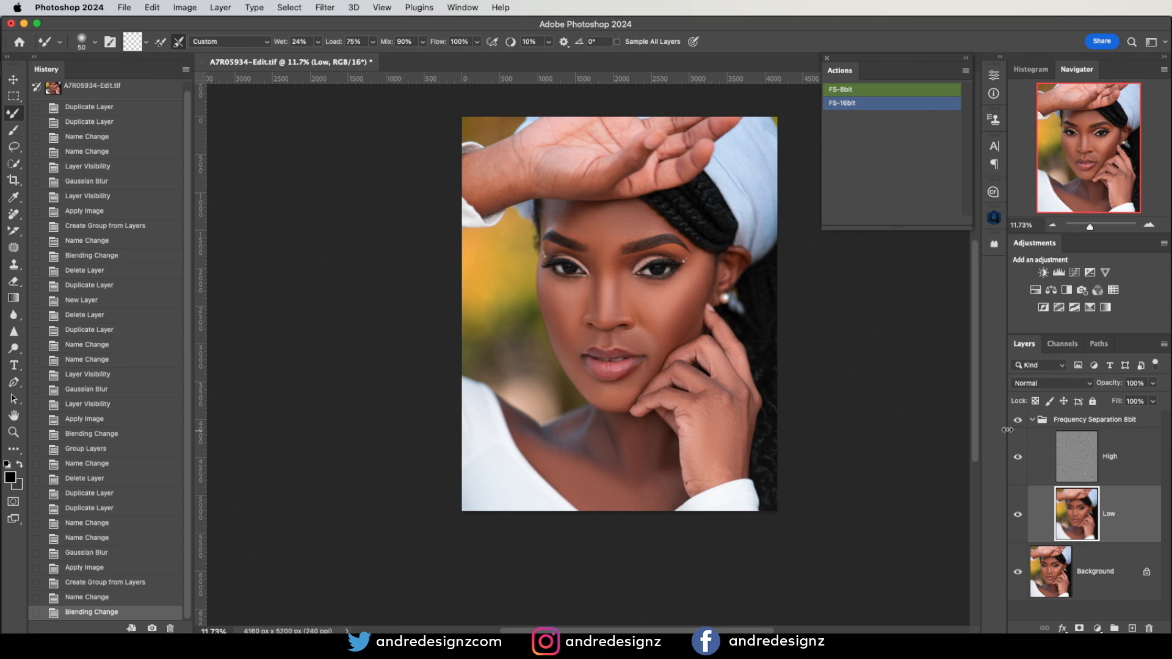
Step: Delete the Frequency Separation 8bit layer group and test the FS-16bit action on the portrait, continuing past the unavailable commands
{"action": "left_click", "coordinate": [1107, 422]}
{"action": "key", "text": "Delete"}
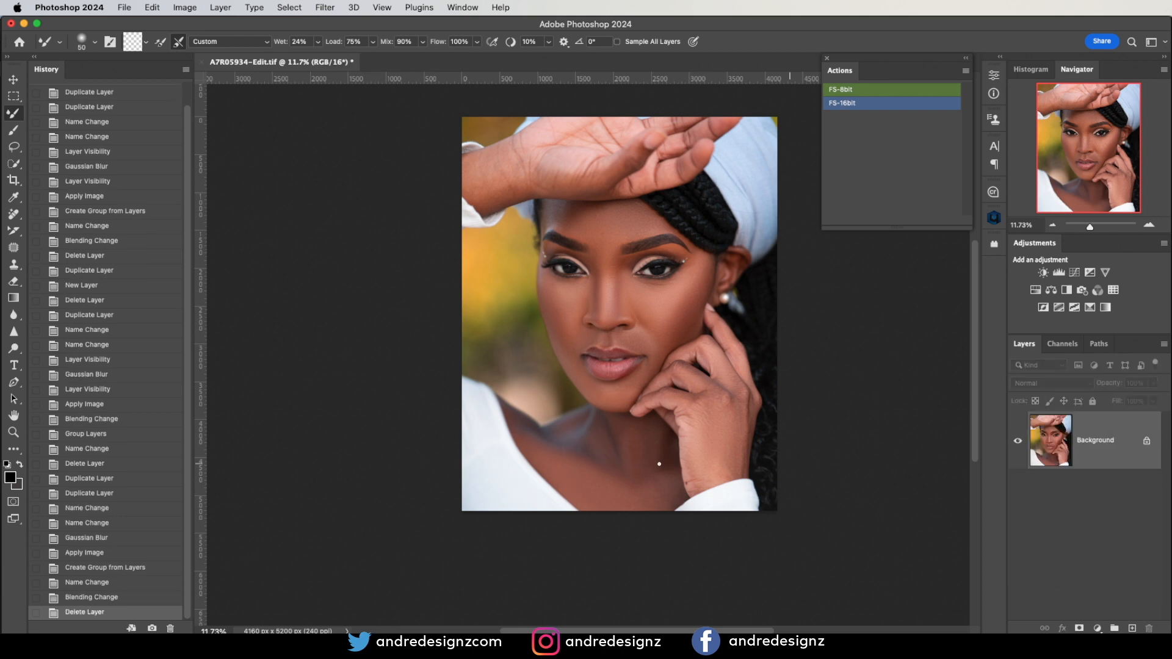
{"action": "left_click", "coordinate": [849, 103]}
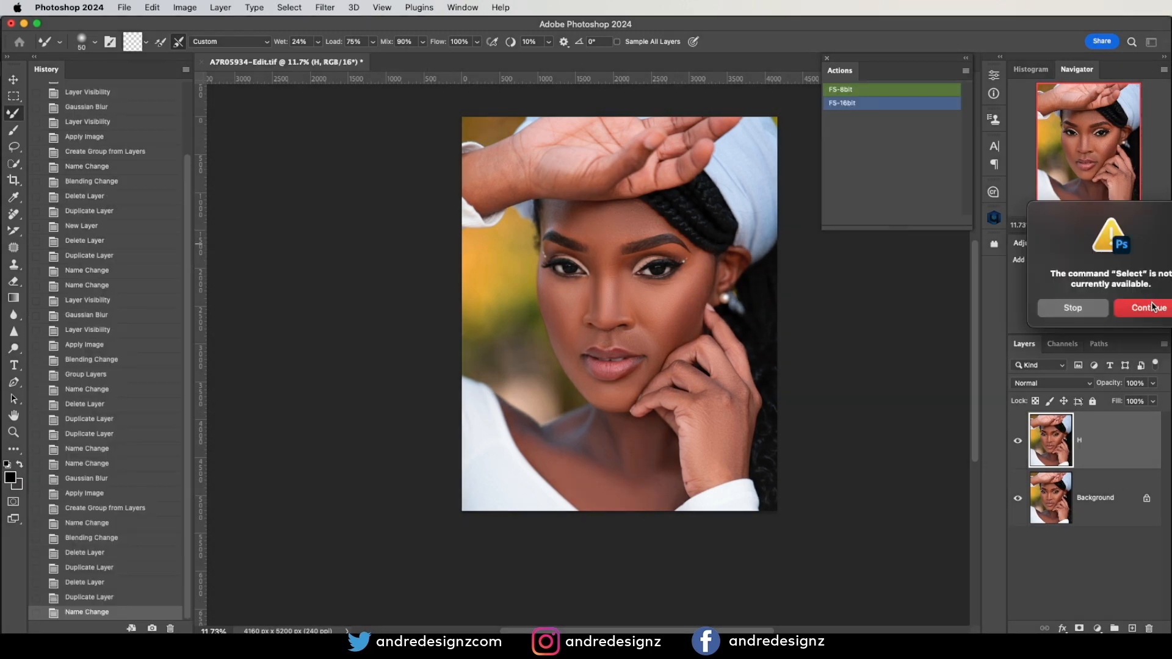
{"action": "left_click", "coordinate": [1153, 307]}
{"action": "left_click", "coordinate": [1154, 308]}
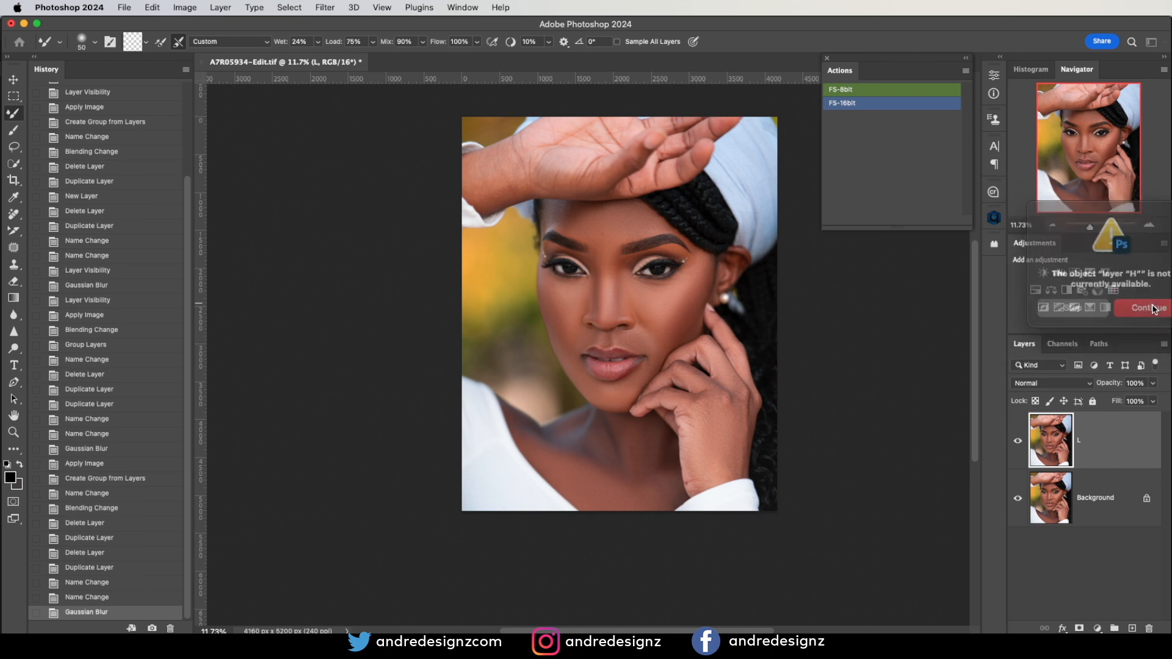
{"action": "left_click", "coordinate": [1154, 308]}
{"action": "left_click", "coordinate": [1154, 308]}
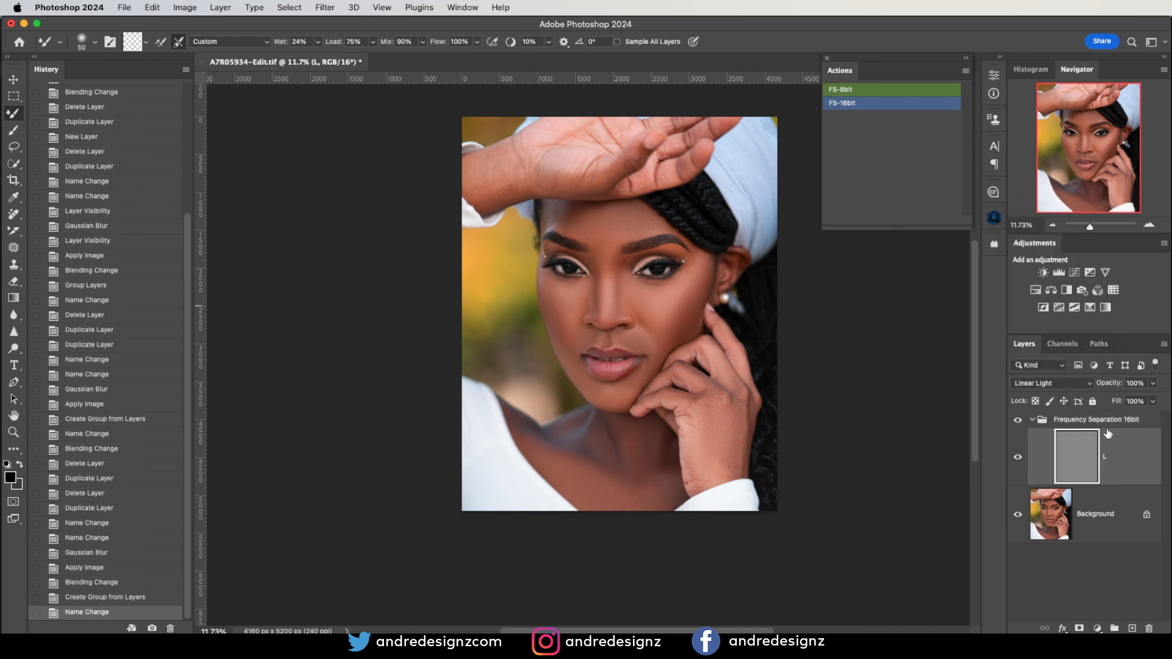
Step: Turn off Button Mode for the actions and delete the Frequency Separation 16bit action set
{"action": "left_click", "coordinate": [1115, 427]}
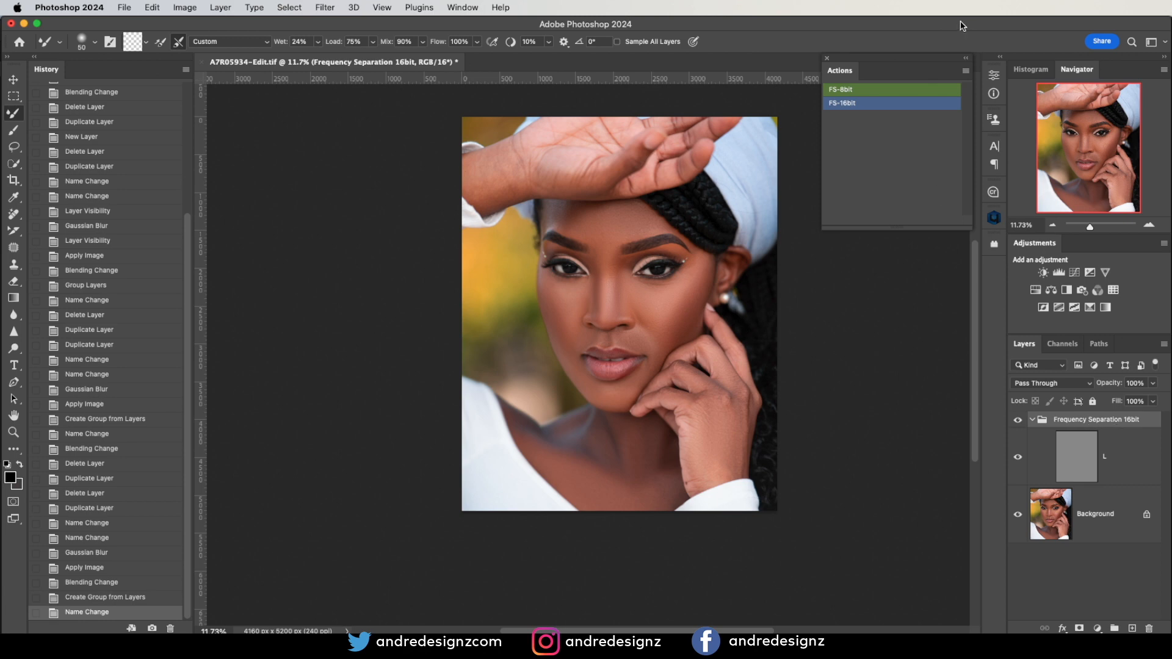
{"action": "left_click", "coordinate": [994, 75]}
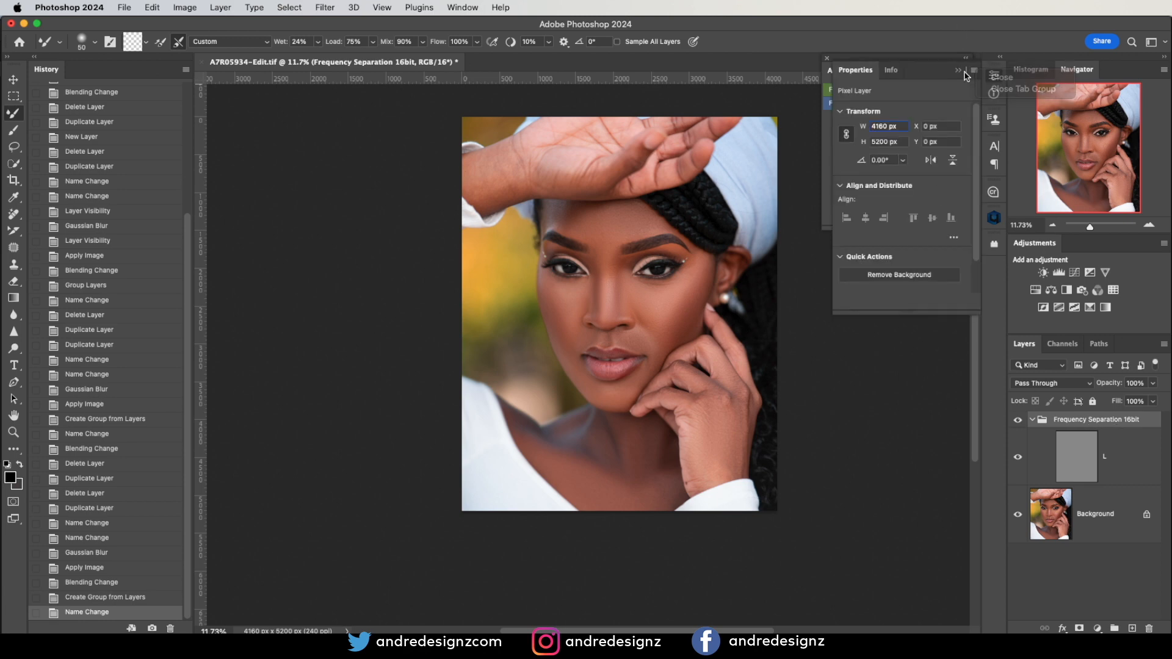
{"action": "left_click", "coordinate": [963, 71]}
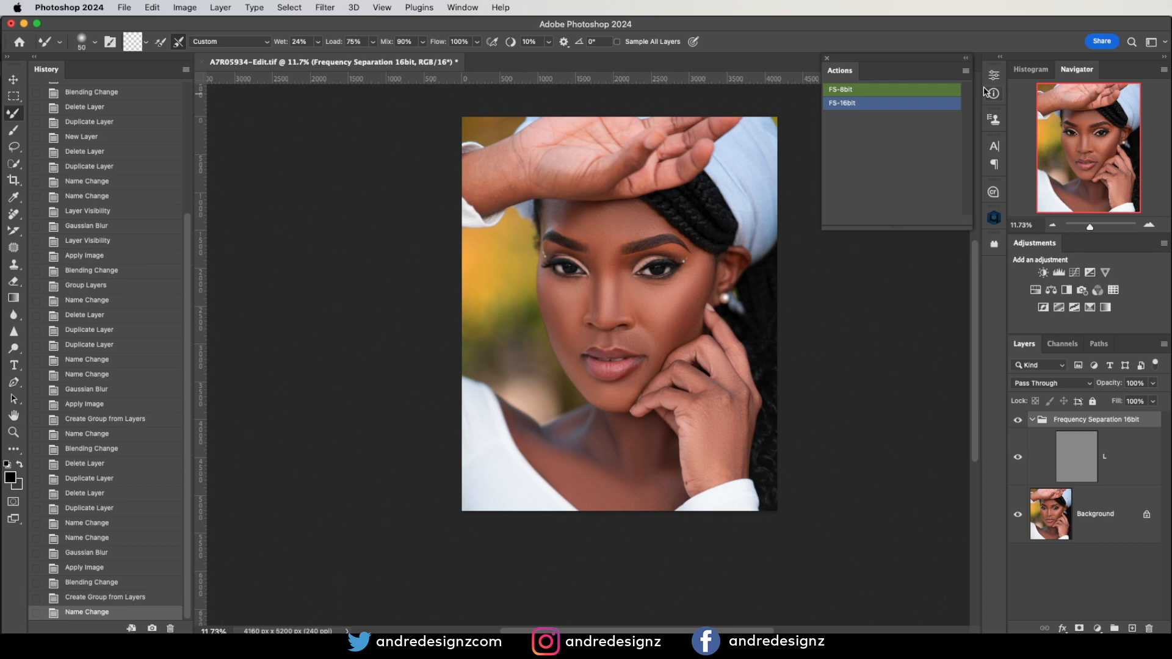
{"action": "left_click", "coordinate": [966, 71]}
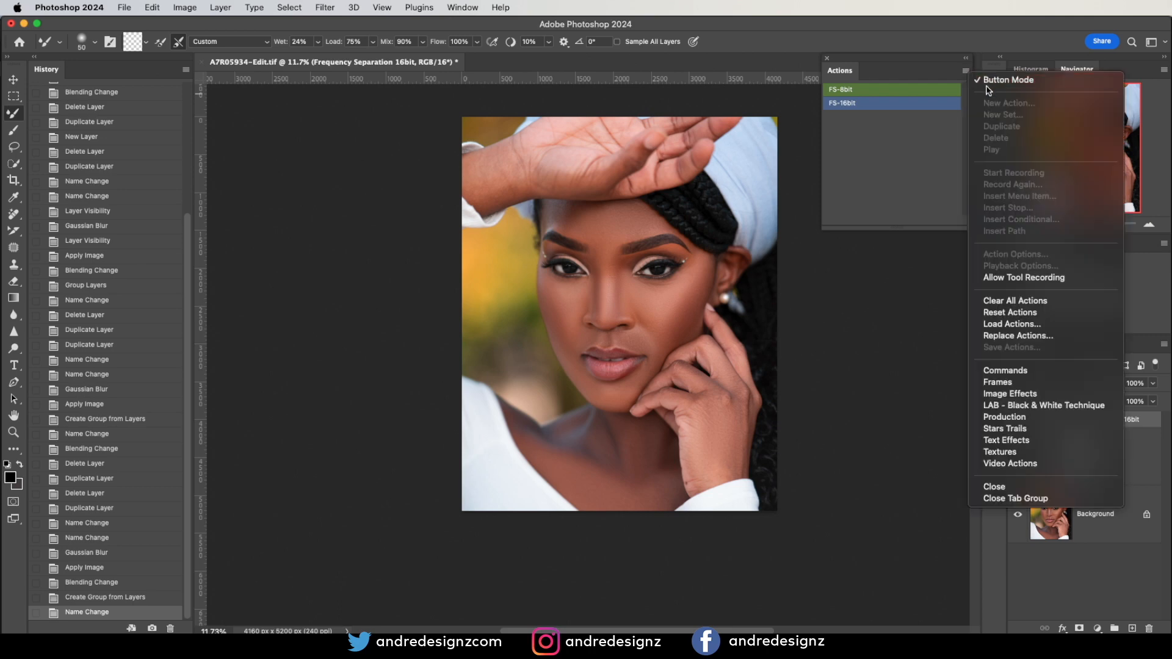
{"action": "left_click", "coordinate": [991, 85]}
{"action": "mouse_move", "coordinate": [972, 164]}
{"action": "left_mouse_down"}
{"action": "mouse_move", "coordinate": [971, 132]}
{"action": "mouse_move", "coordinate": [976, 153]}
{"action": "left_mouse_up"}
{"action": "scroll", "coordinate": [910, 123], "scroll_direction": "down", "scroll_amount": 1}
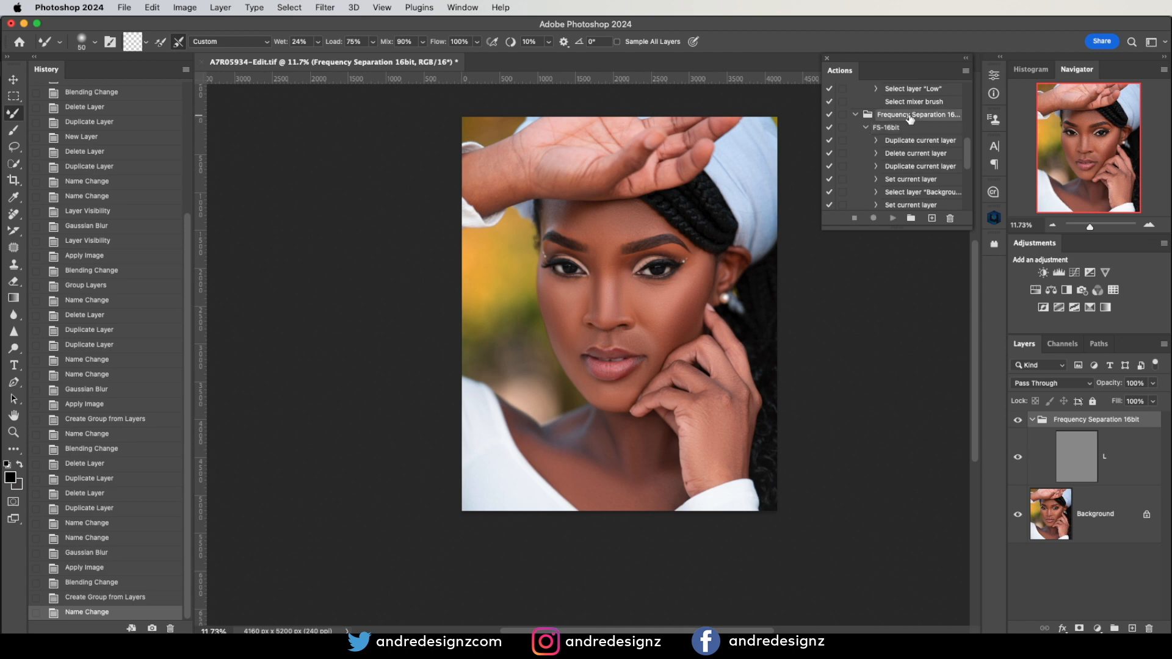
{"action": "left_click", "coordinate": [958, 215]}
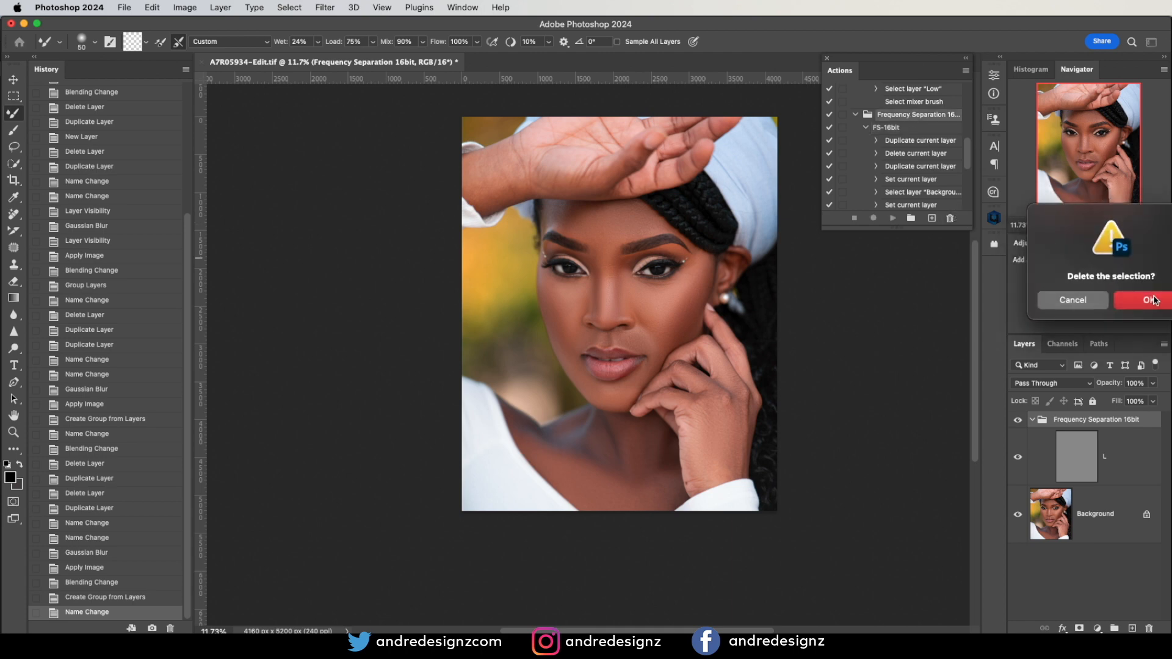
{"action": "left_click", "coordinate": [1156, 298]}
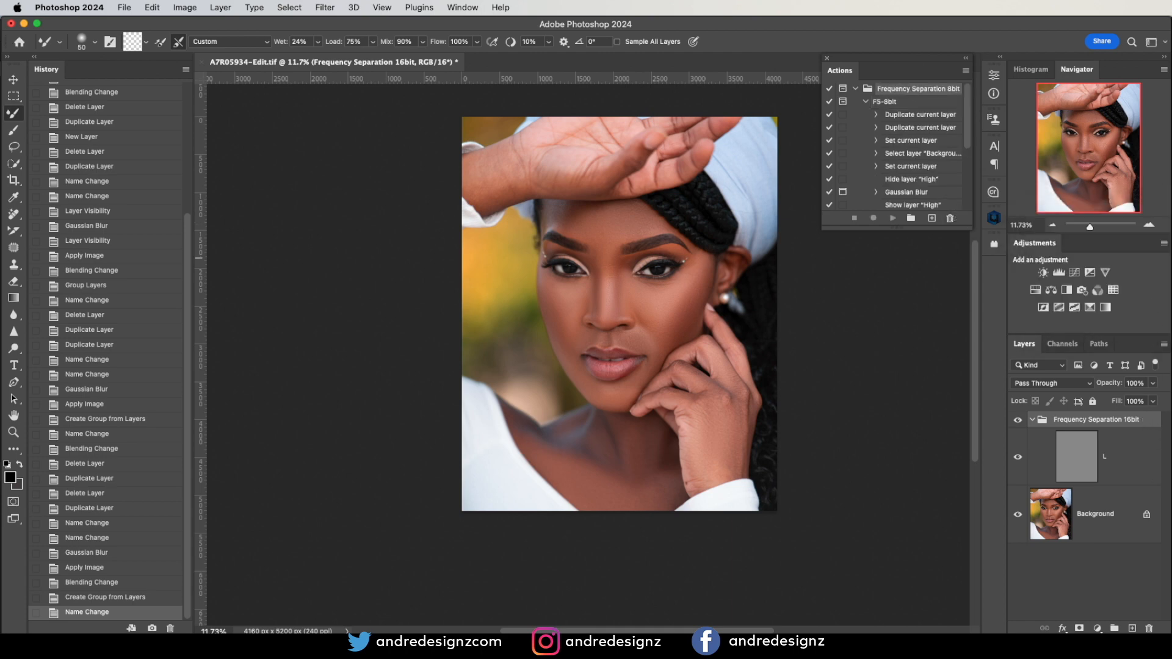
Step: Delete the Frequency Separation 16bit layer group with its contents and collapse the FS-8bit action
{"action": "left_click", "coordinate": [1149, 629]}
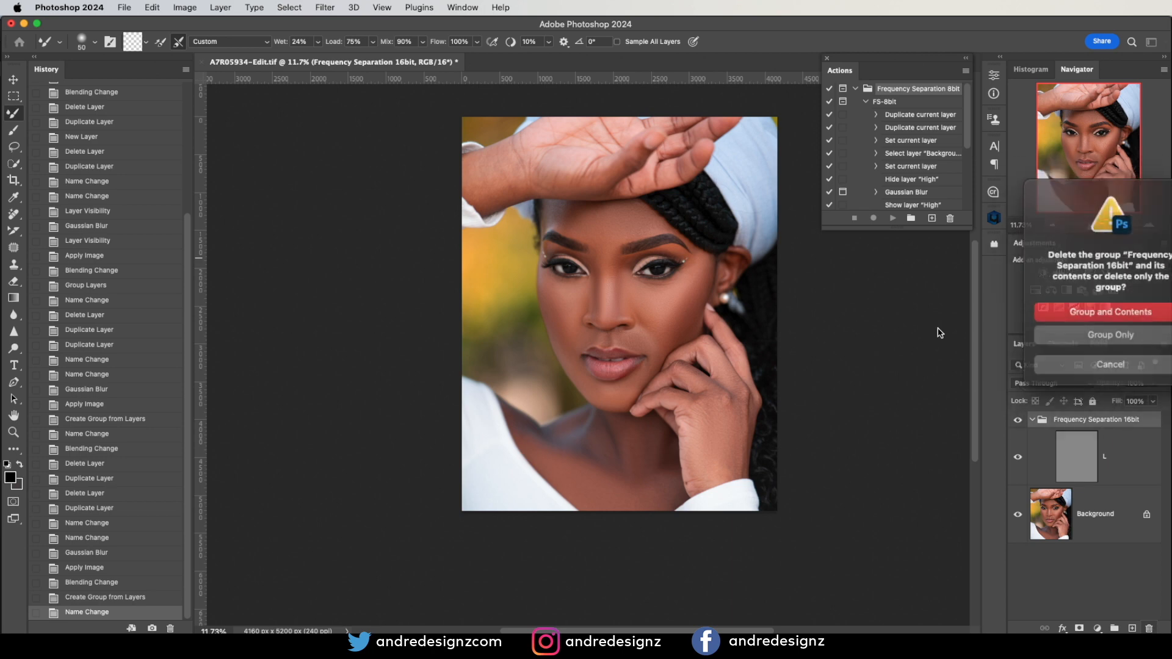
{"action": "left_click", "coordinate": [1120, 311]}
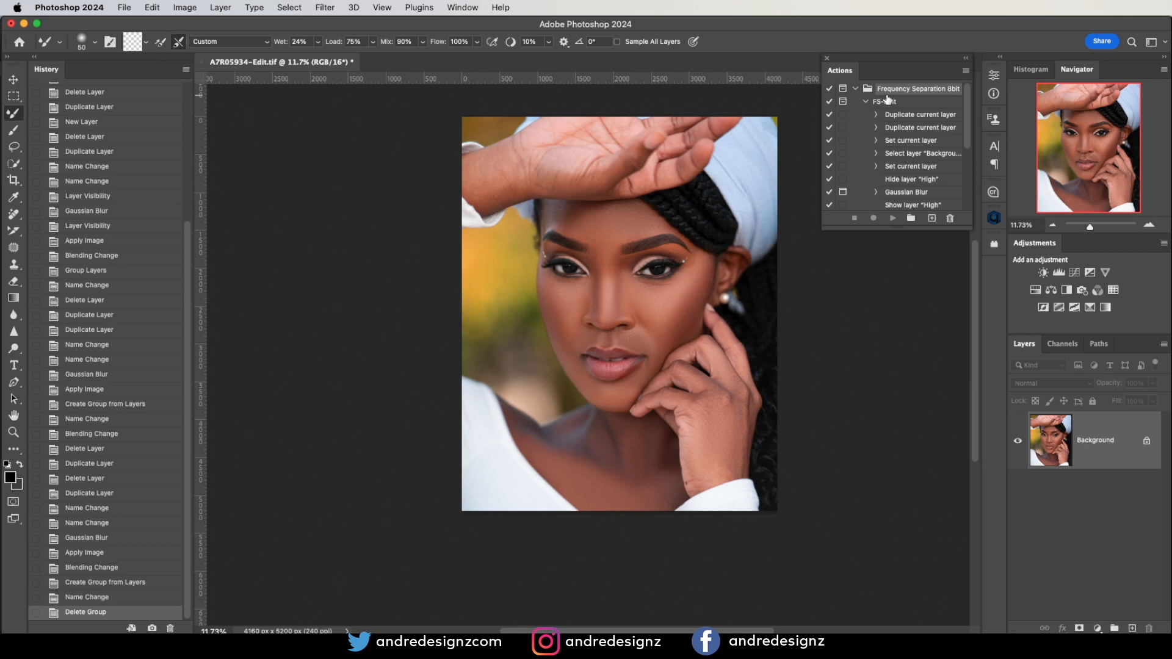
{"action": "left_click", "coordinate": [864, 102]}
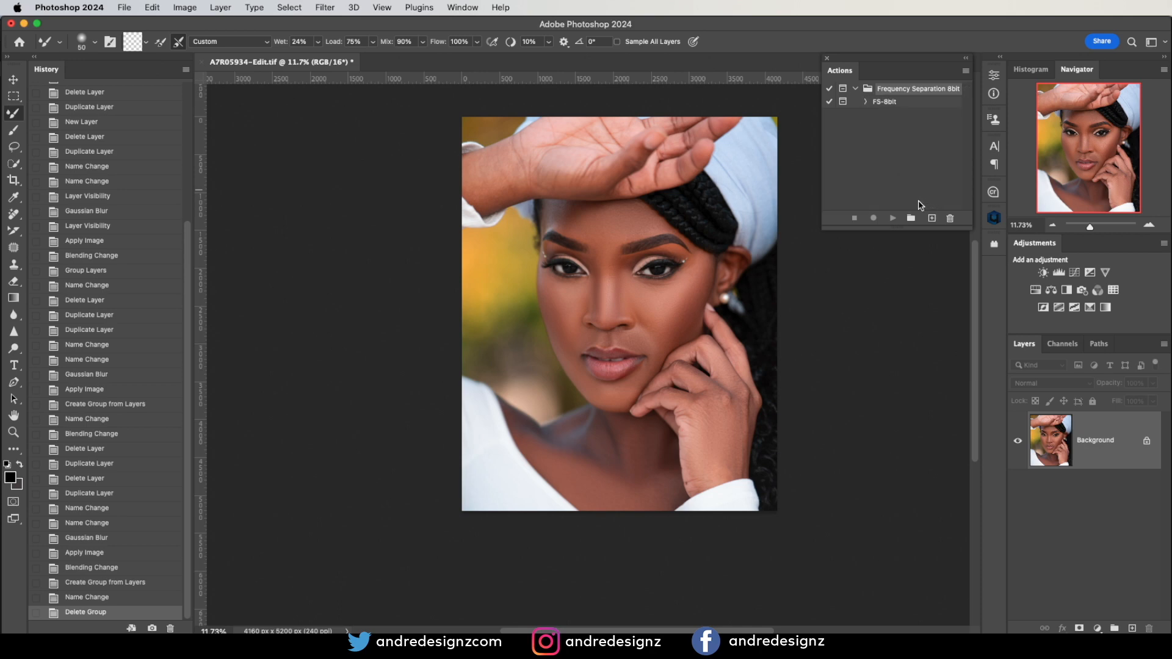
Step: Create a new action set named "Frequency Separation 16bit"
{"action": "left_click", "coordinate": [911, 219]}
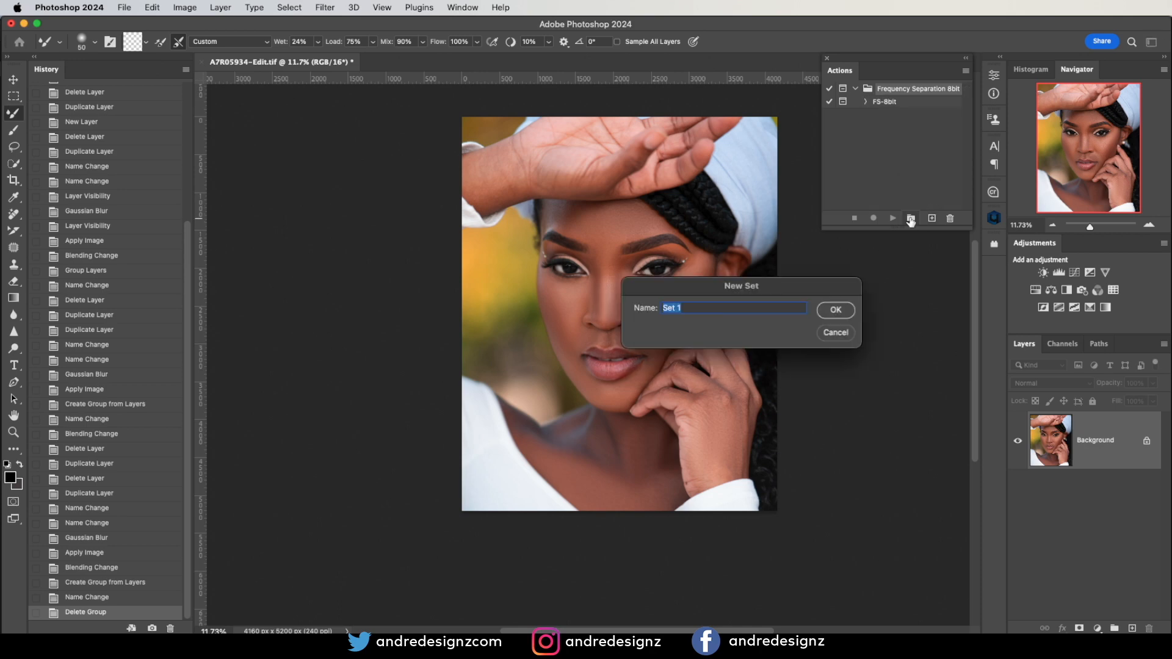
{"action": "type", "text": "Frequency Separation 8bit"}
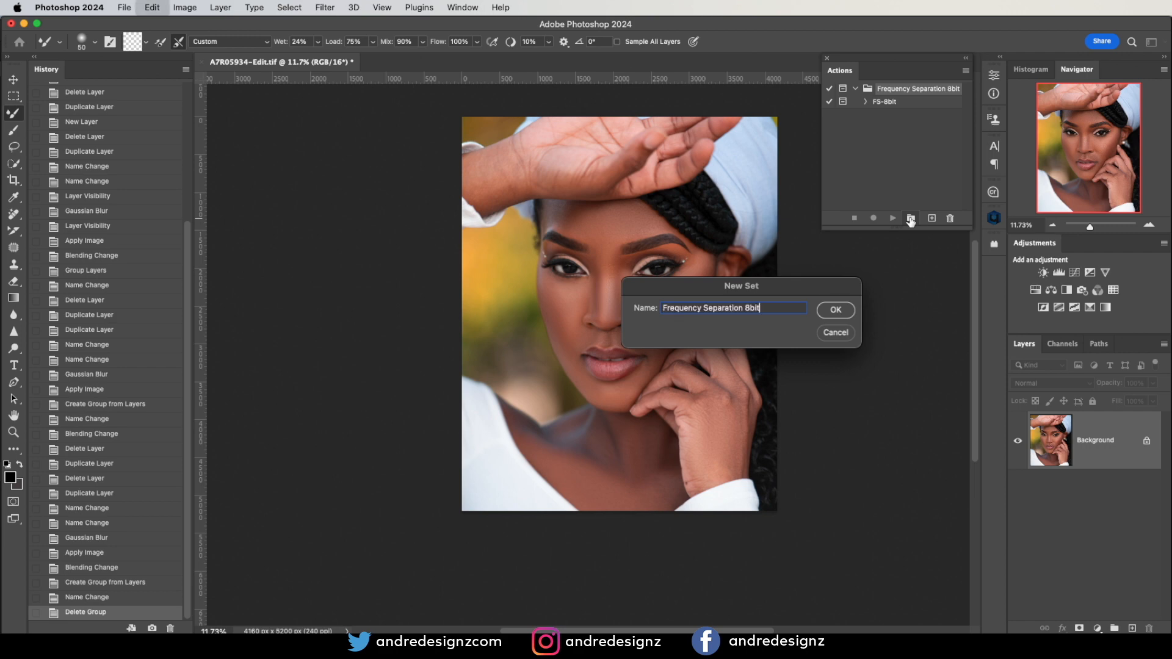
{"action": "key", "text": "super+a"}
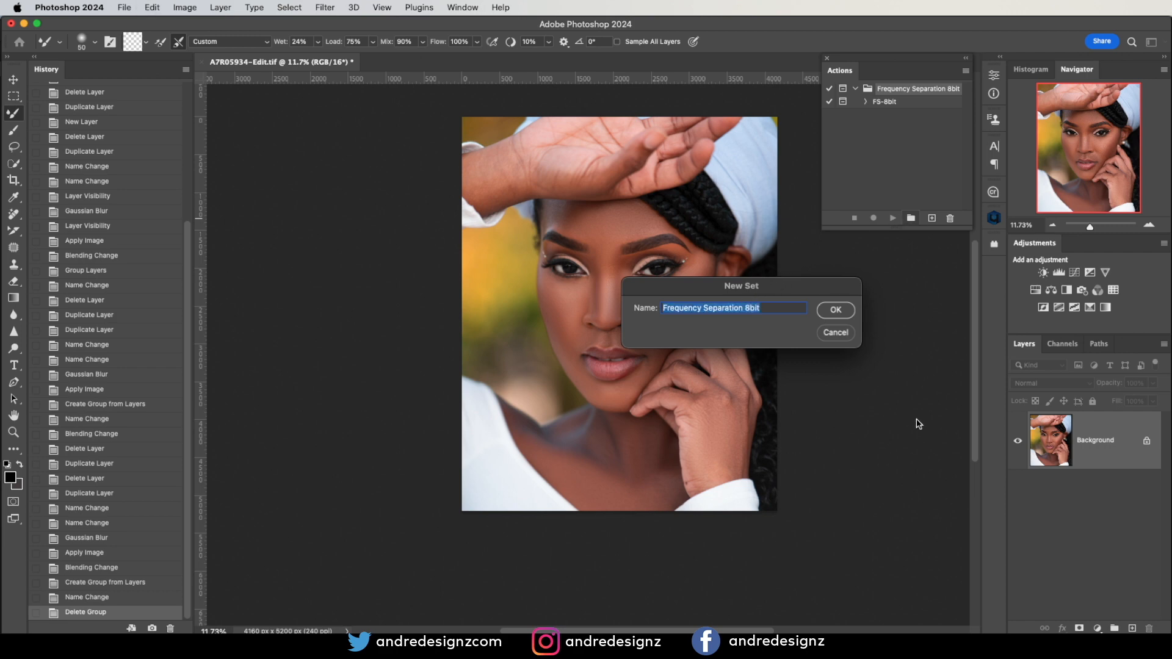
{"action": "left_click", "coordinate": [780, 308]}
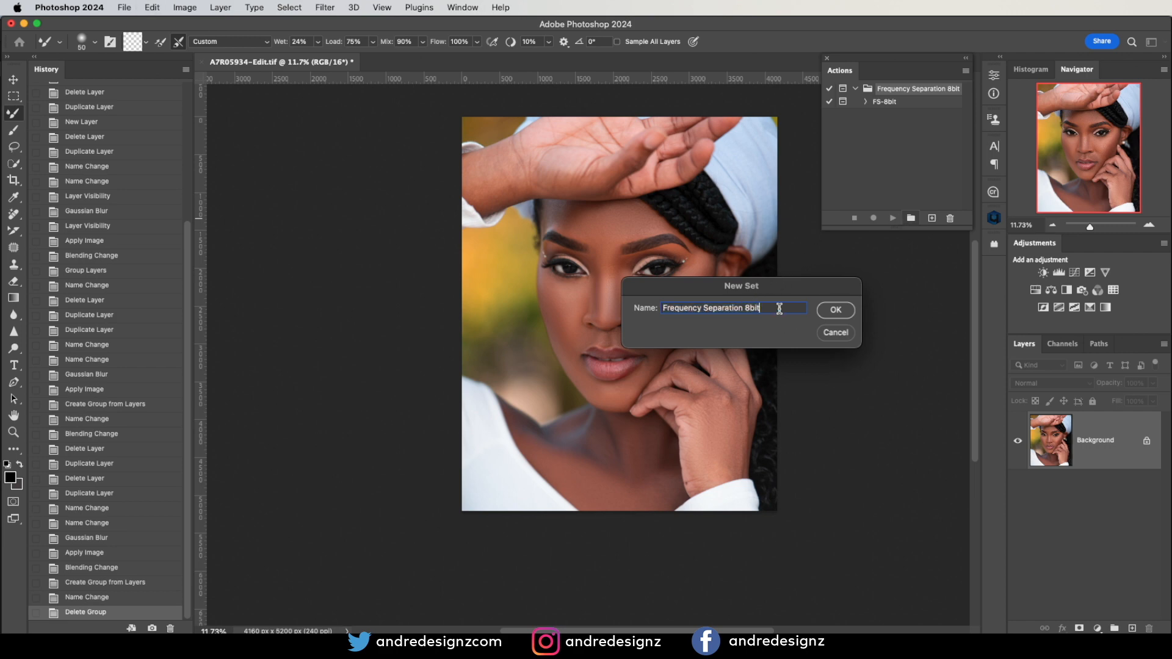
{"action": "key", "text": "BackSpace"}
{"action": "type", "text": "16"}
{"action": "key", "text": "super+a"}
{"action": "key", "text": "super+c"}
{"action": "left_click", "coordinate": [829, 310]}
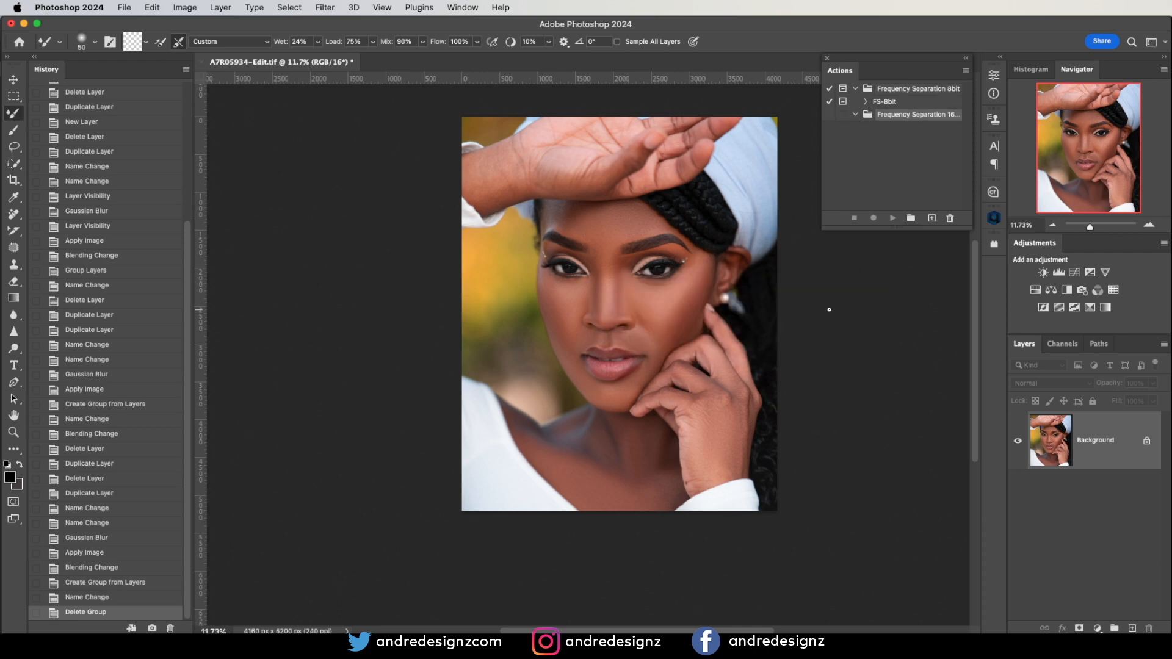
Step: Start recording a new action named "FS-16" with the Seafoam color in the Frequency Separation 16bit set
{"action": "left_click", "coordinate": [933, 218]}
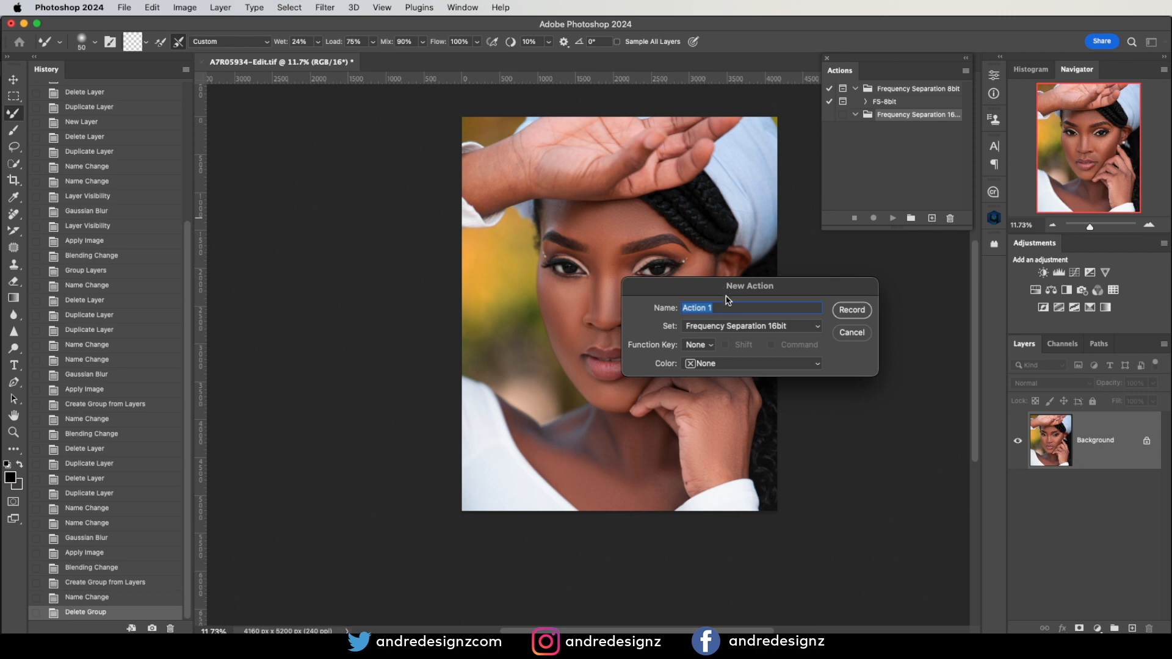
{"action": "type", "text": "F"}
{"action": "left_click", "coordinate": [719, 365]}
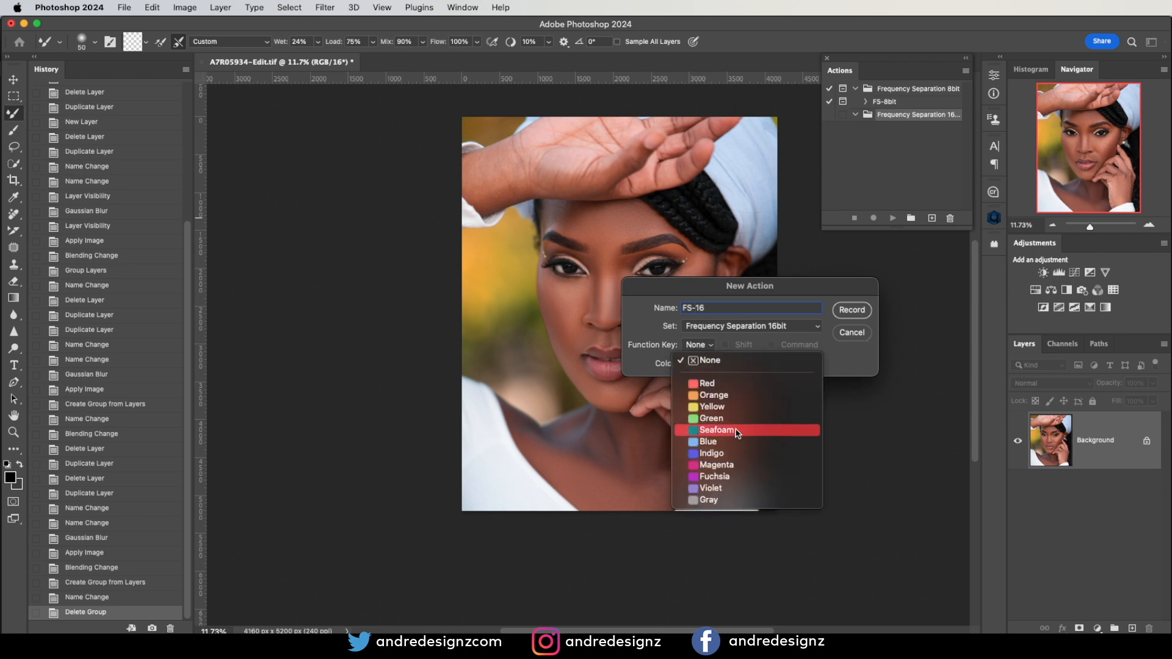
{"action": "left_click", "coordinate": [737, 431]}
{"action": "left_click", "coordinate": [850, 310]}
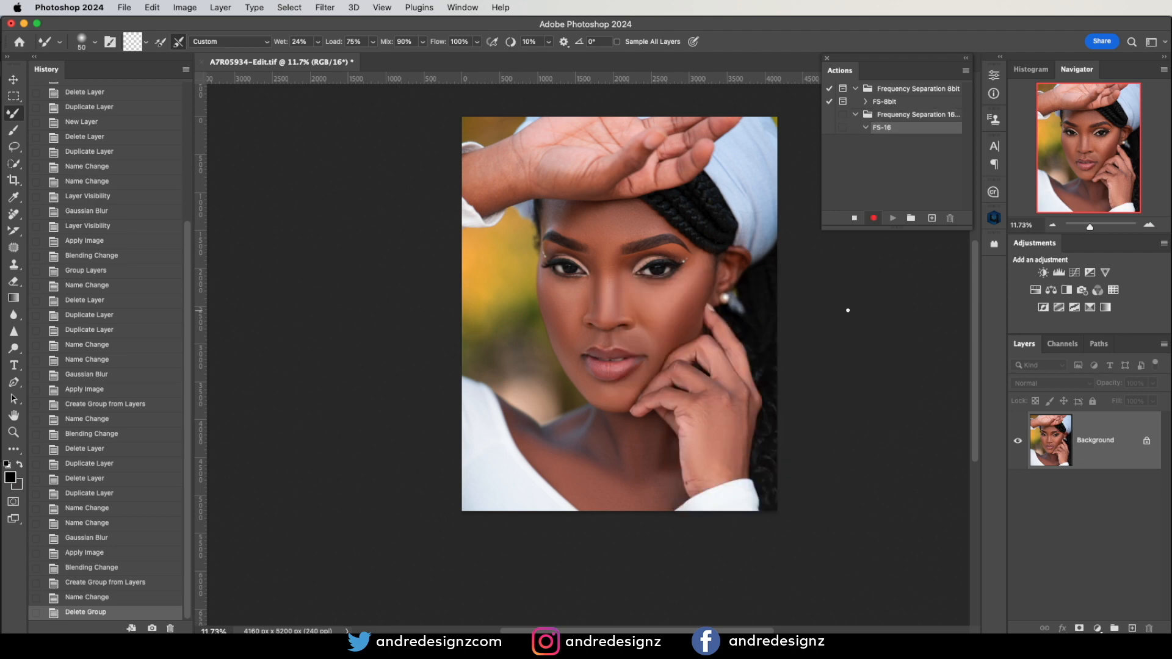
Step: Duplicate the Background layer twice, naming the upper copy "H" and the lower copy "L"
{"action": "left_click_drag", "start_coordinate": [1121, 437], "coordinate": [1136, 629]}
{"action": "left_click_drag", "start_coordinate": [1135, 454], "coordinate": [1132, 629]}
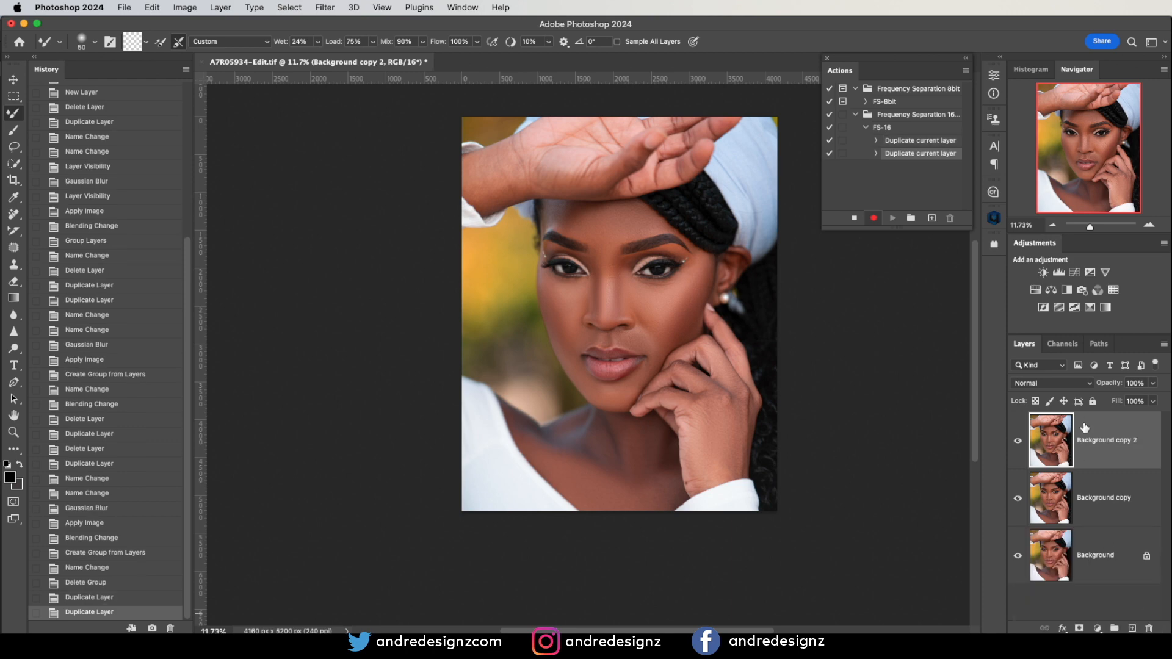
{"action": "double_click", "coordinate": [1093, 440]}
{"action": "type", "text": "H"}
{"action": "key", "text": "Return"}
{"action": "double_click", "coordinate": [1085, 498]}
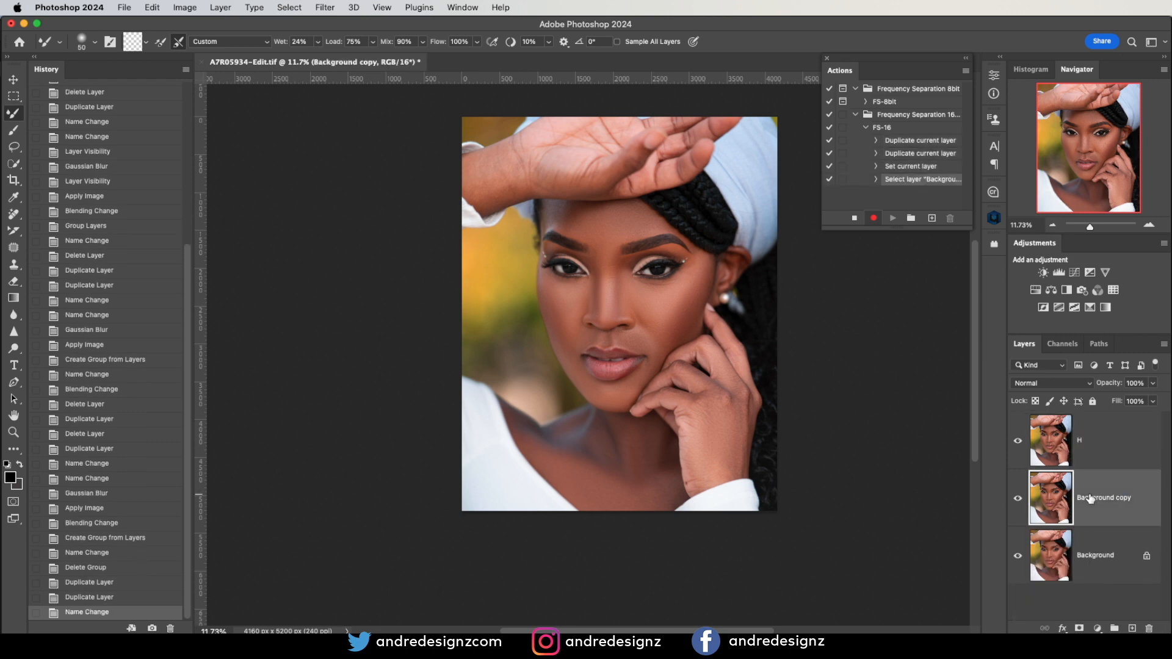
{"action": "type", "text": "L"}
{"action": "key", "text": "Return"}
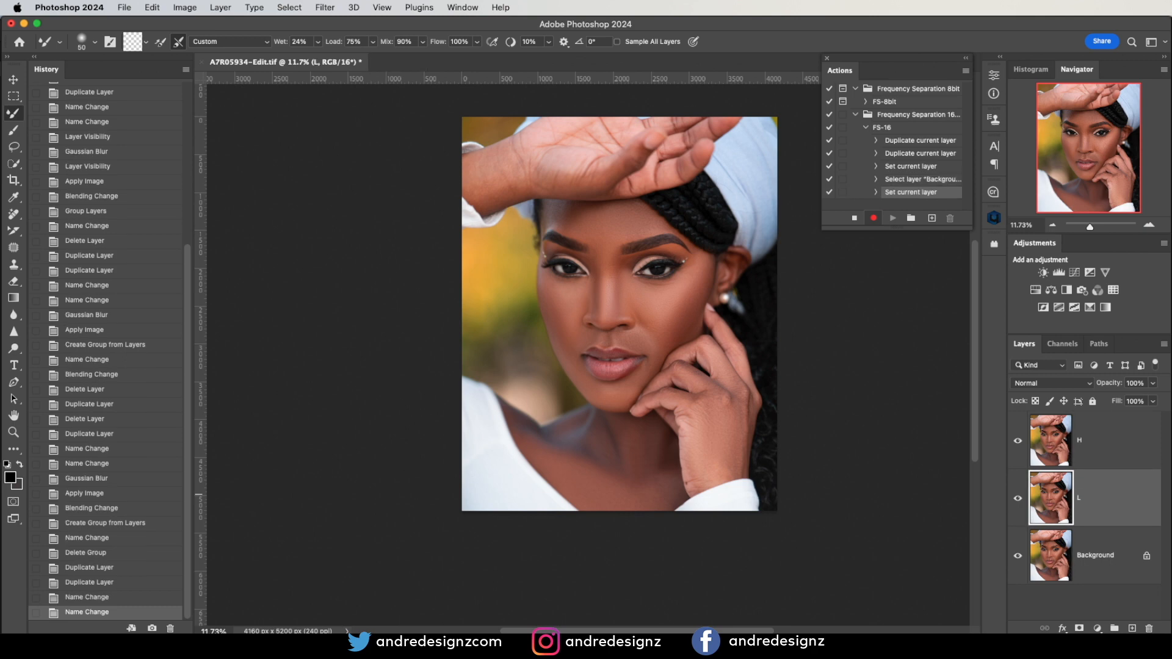
Step: Hide layer H and apply a Gaussian Blur with a radius of 6 pixels to layer L
{"action": "left_click", "coordinate": [1017, 441]}
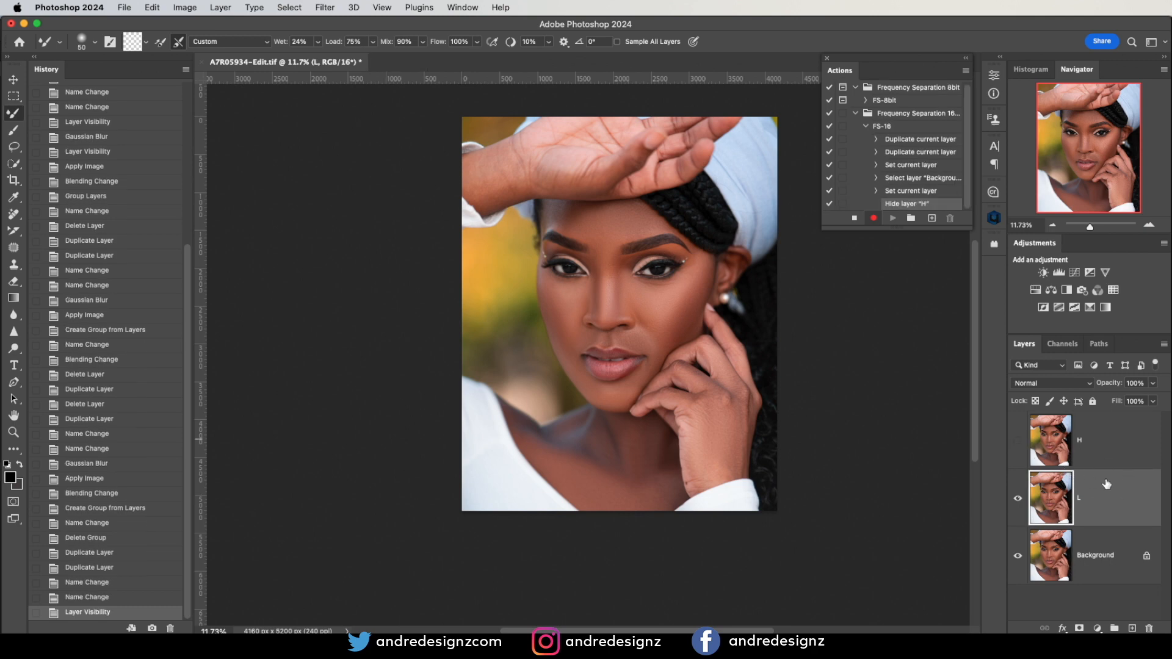
{"action": "left_click", "coordinate": [326, 8]}
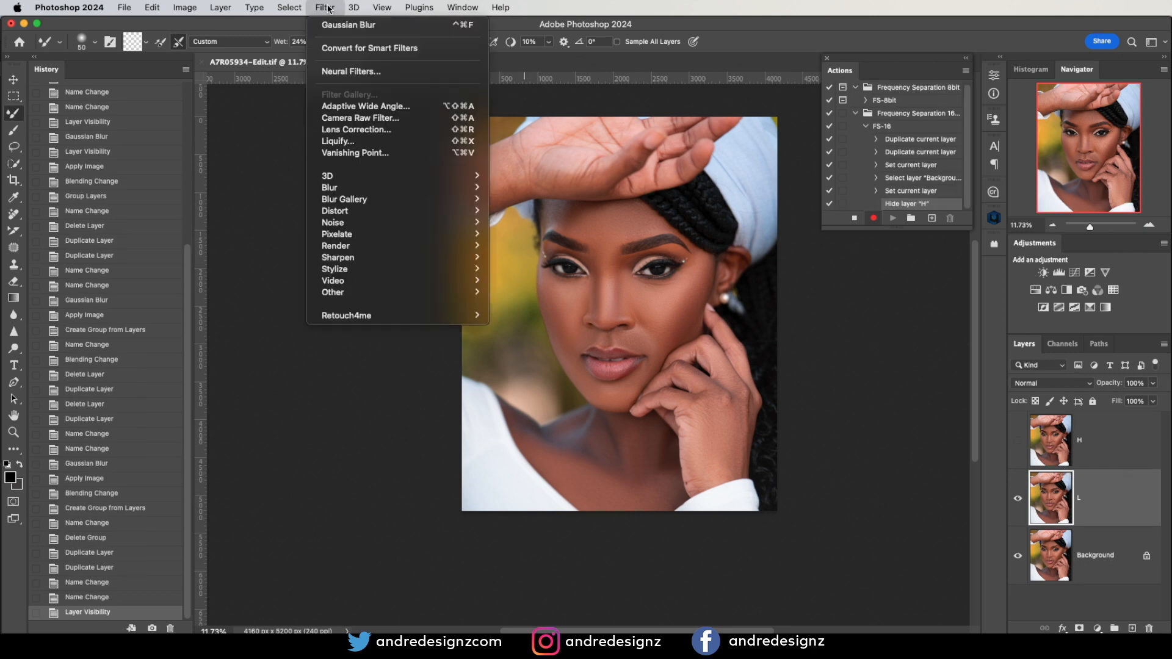
{"action": "mouse_move", "coordinate": [419, 191]}
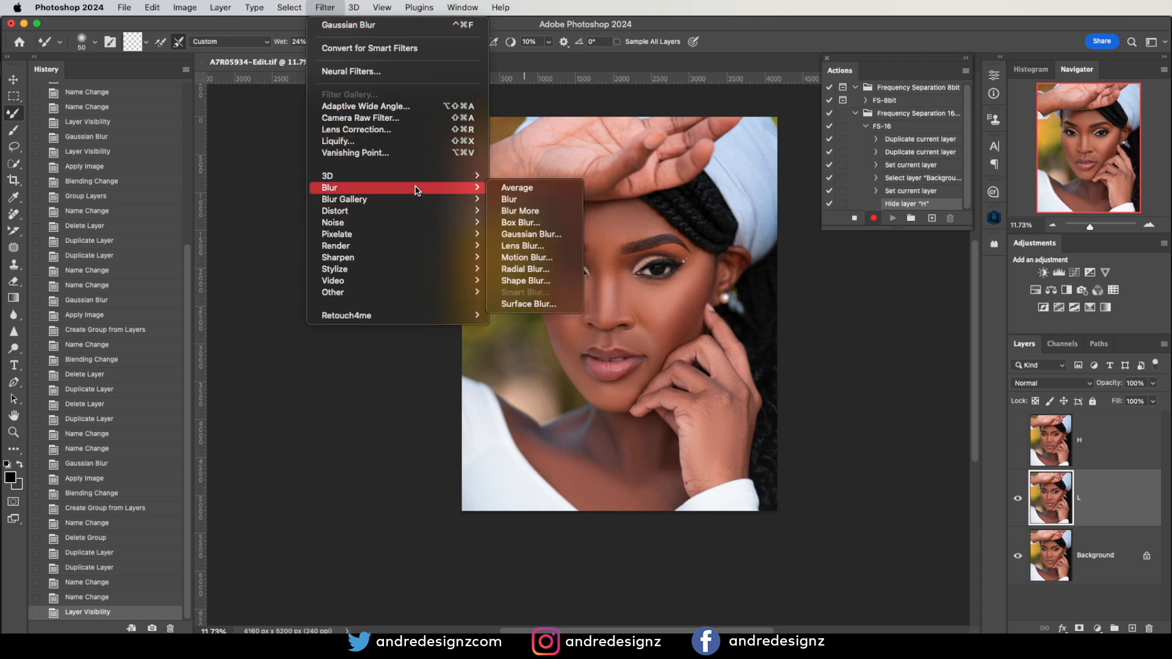
{"action": "left_click", "coordinate": [528, 234]}
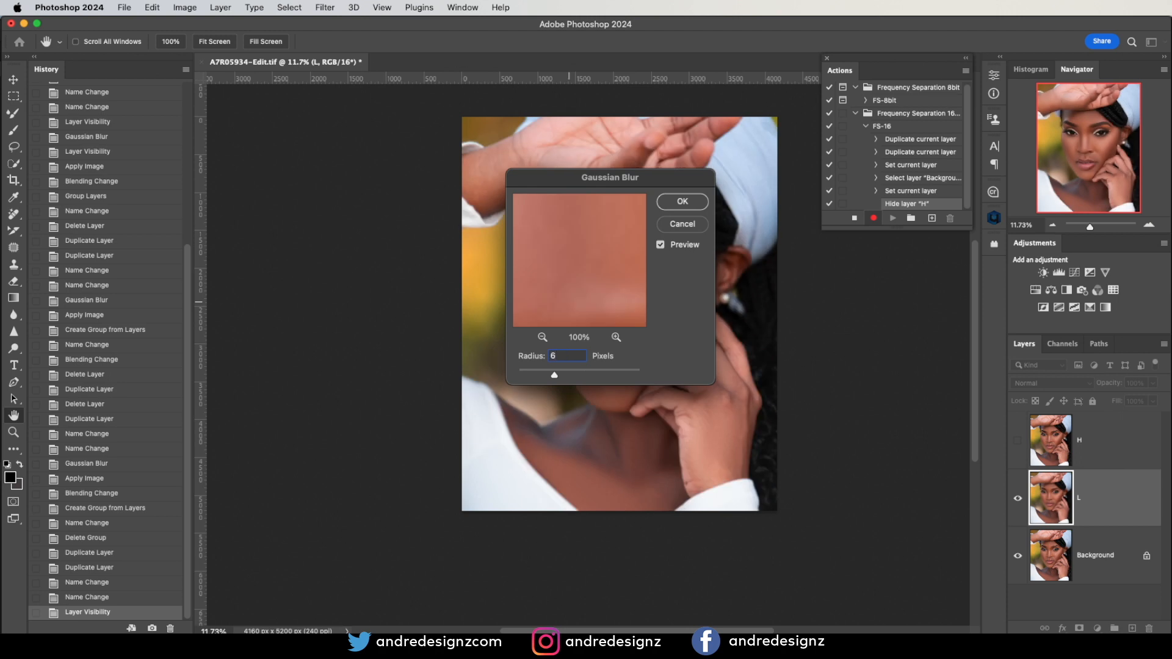
{"action": "left_click", "coordinate": [685, 205]}
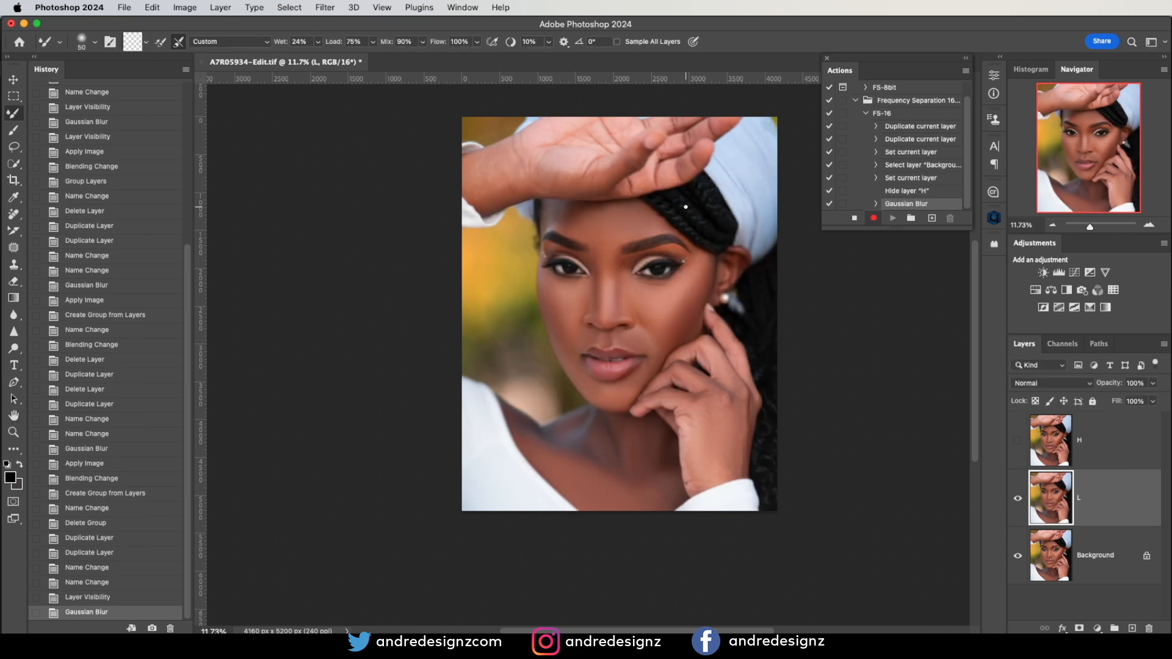
Step: Show layer H and use Apply Image on it with layer L, RGB channel, Invert on, Add blending, 100% opacity, scale 2 and offset 0
{"action": "left_click", "coordinate": [1018, 440]}
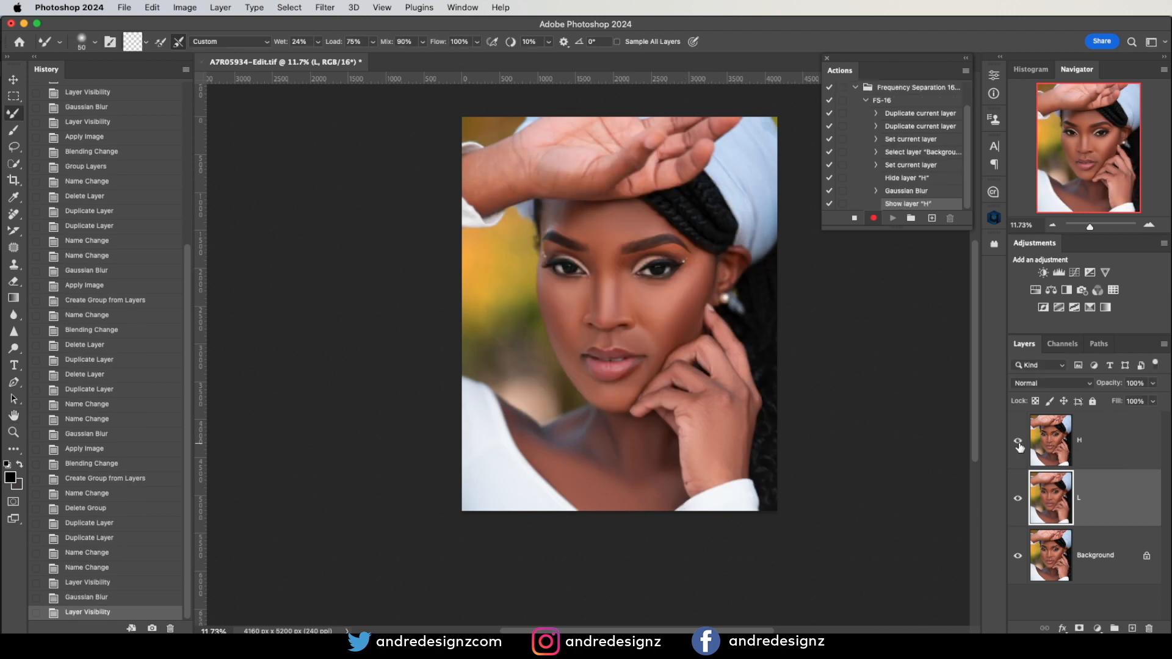
{"action": "left_click", "coordinate": [1097, 448]}
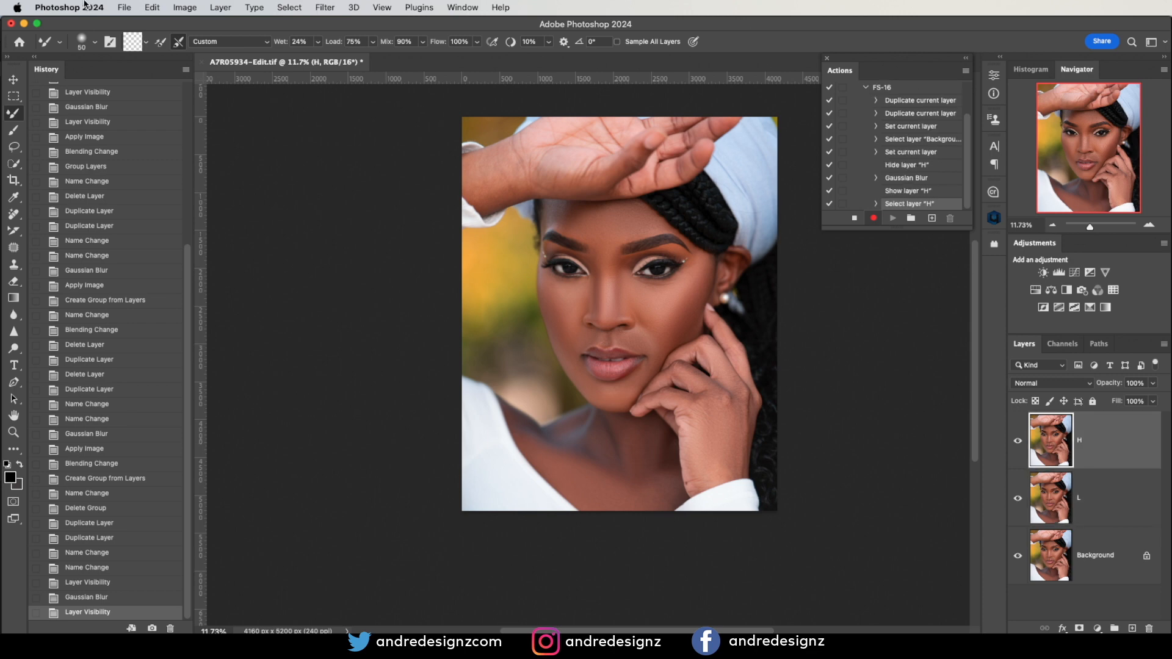
{"action": "left_click", "coordinate": [185, 8]}
{"action": "left_click", "coordinate": [210, 211]}
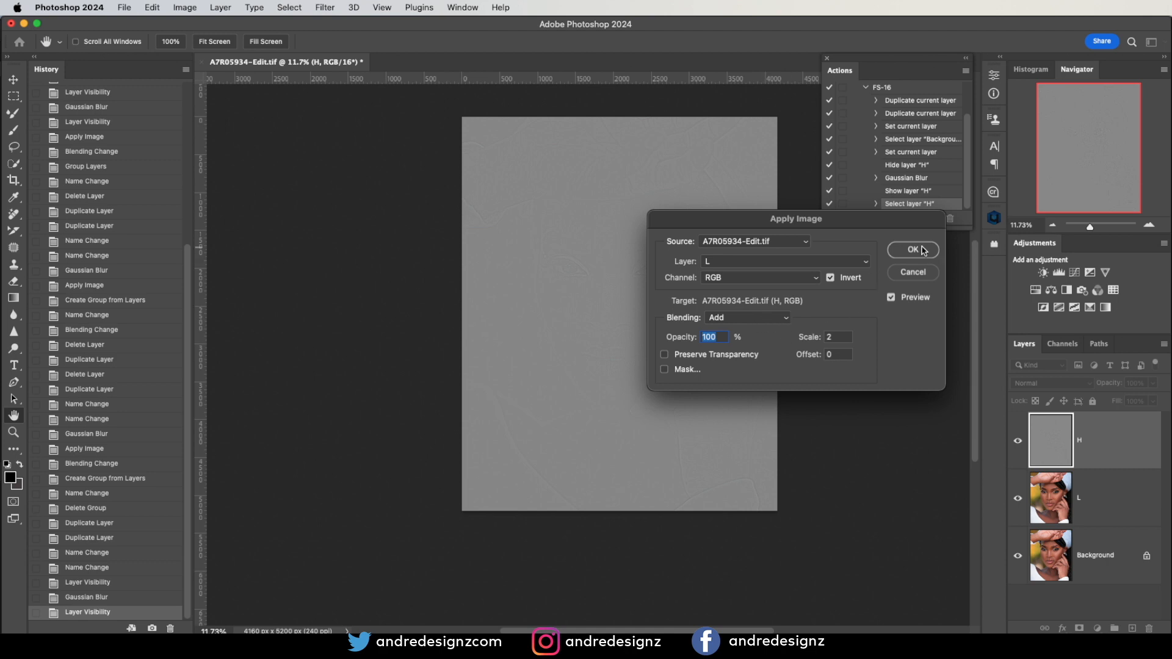
{"action": "left_click", "coordinate": [852, 263]}
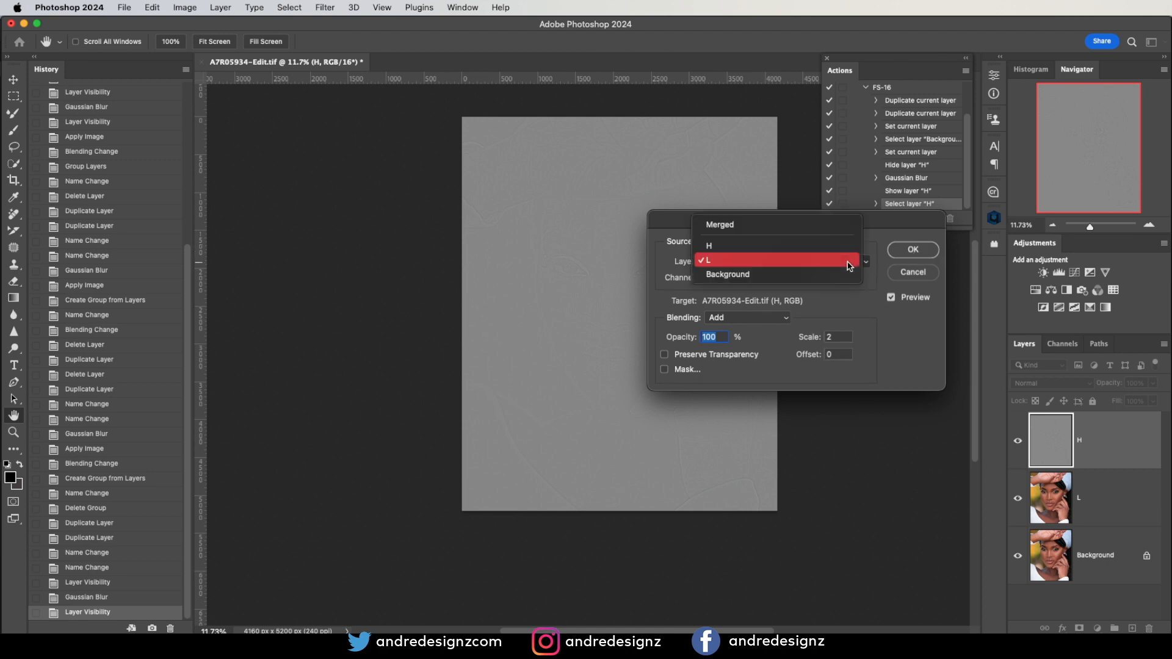
{"action": "left_click", "coordinate": [903, 248]}
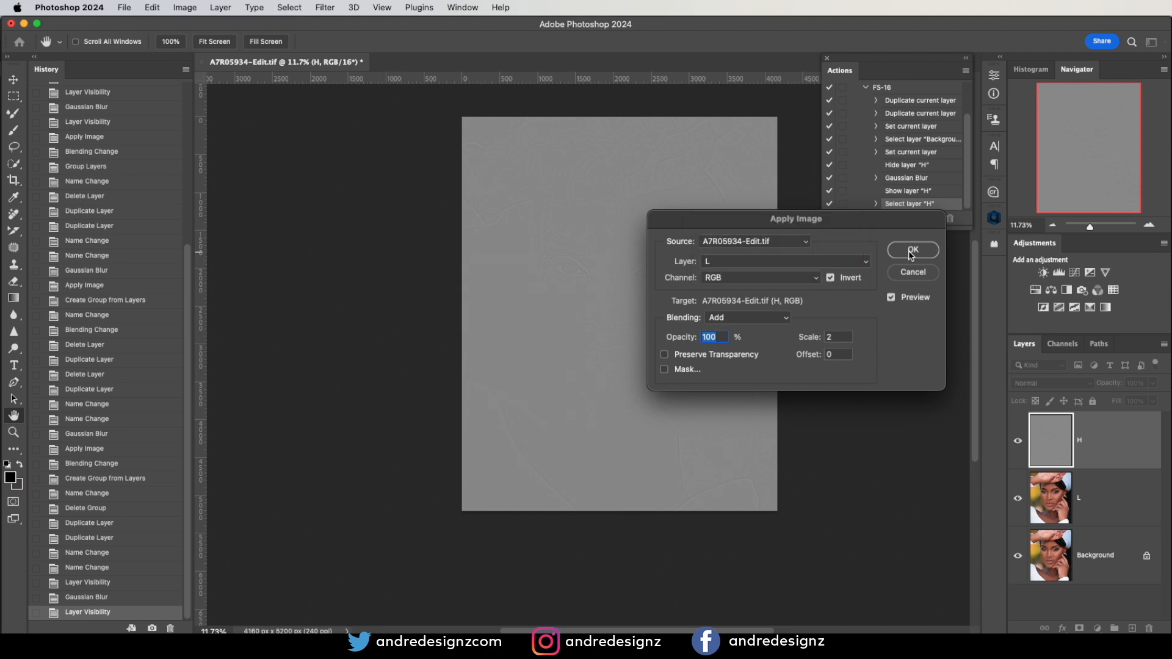
Step: Confirm the Apply Image settings on layer H and set that layer's blend mode to Linear Light
{"action": "left_click", "coordinate": [911, 250]}
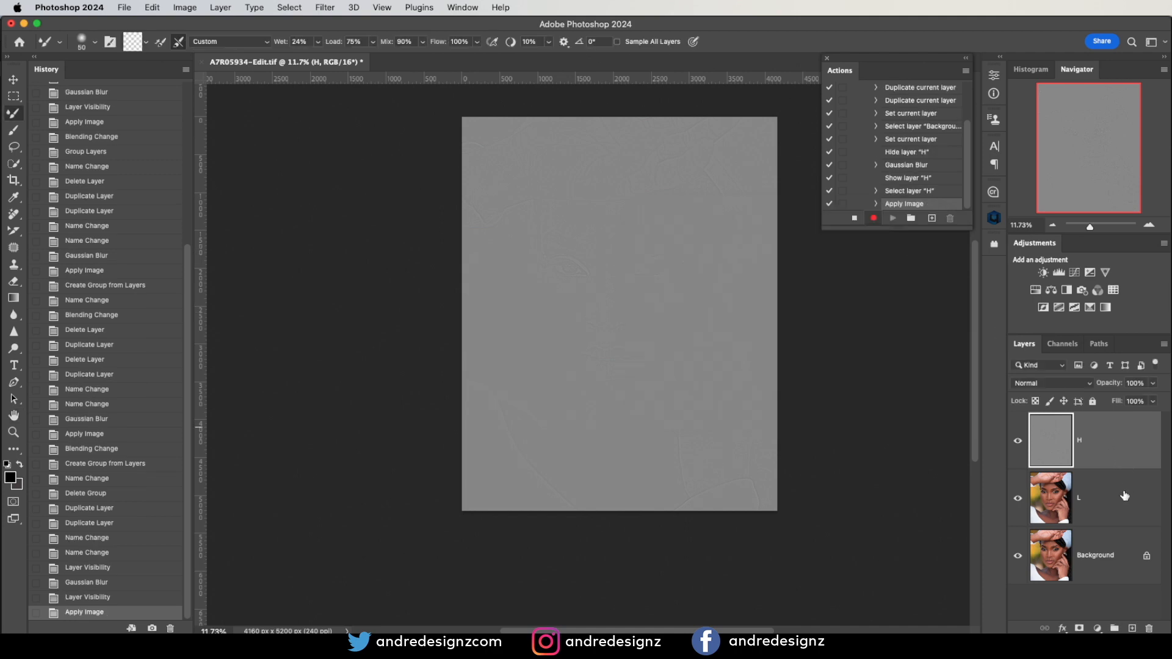
{"action": "left_click", "coordinate": [1075, 383]}
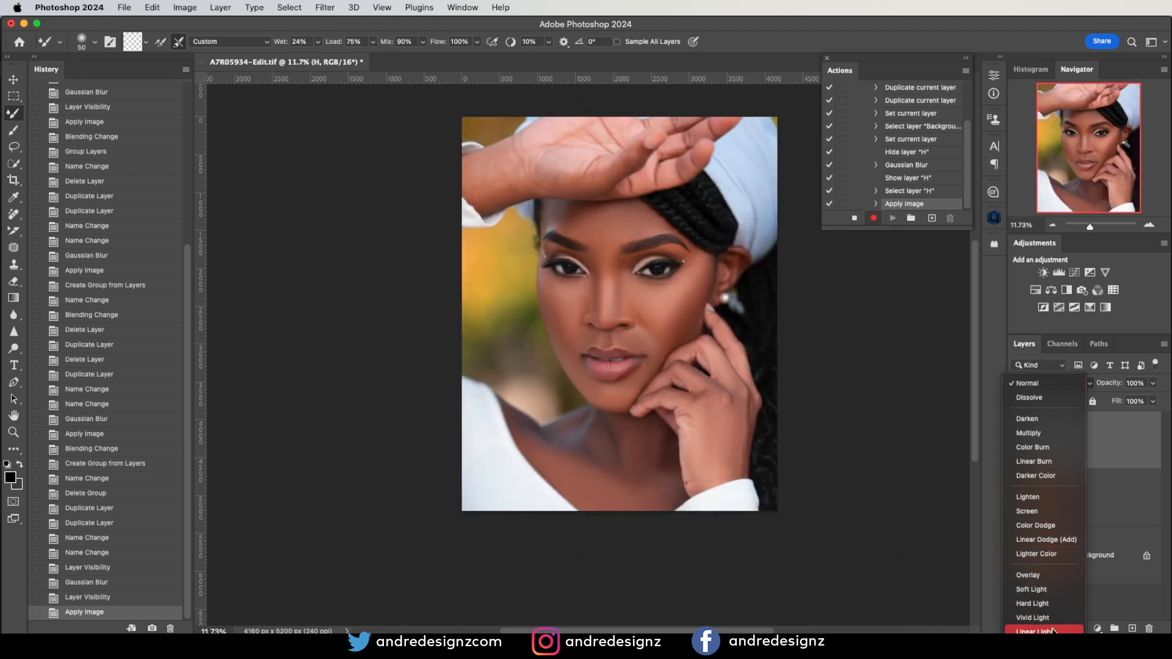
{"action": "left_click", "coordinate": [1053, 632]}
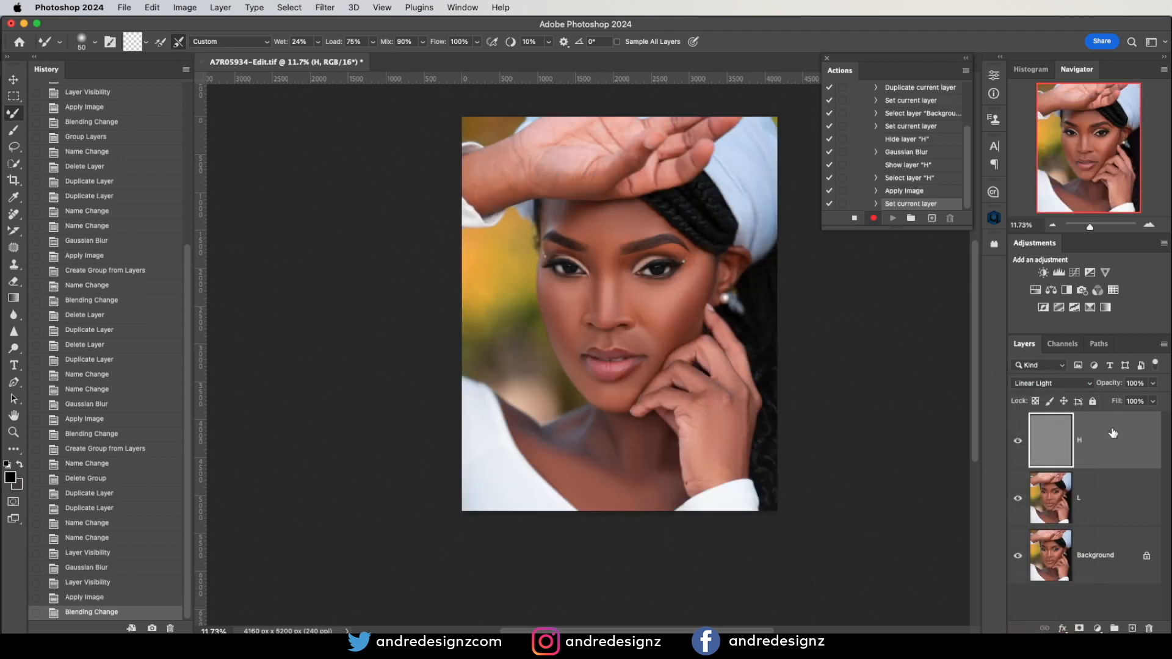
Step: Group layers H and L and rename the group "Frequency Separation 16bit"
{"action": "left_click", "coordinate": [1110, 497]}
{"action": "left_click_drag", "start_coordinate": [1103, 509], "coordinate": [1113, 628]}
{"action": "double_click", "coordinate": [1066, 420]}
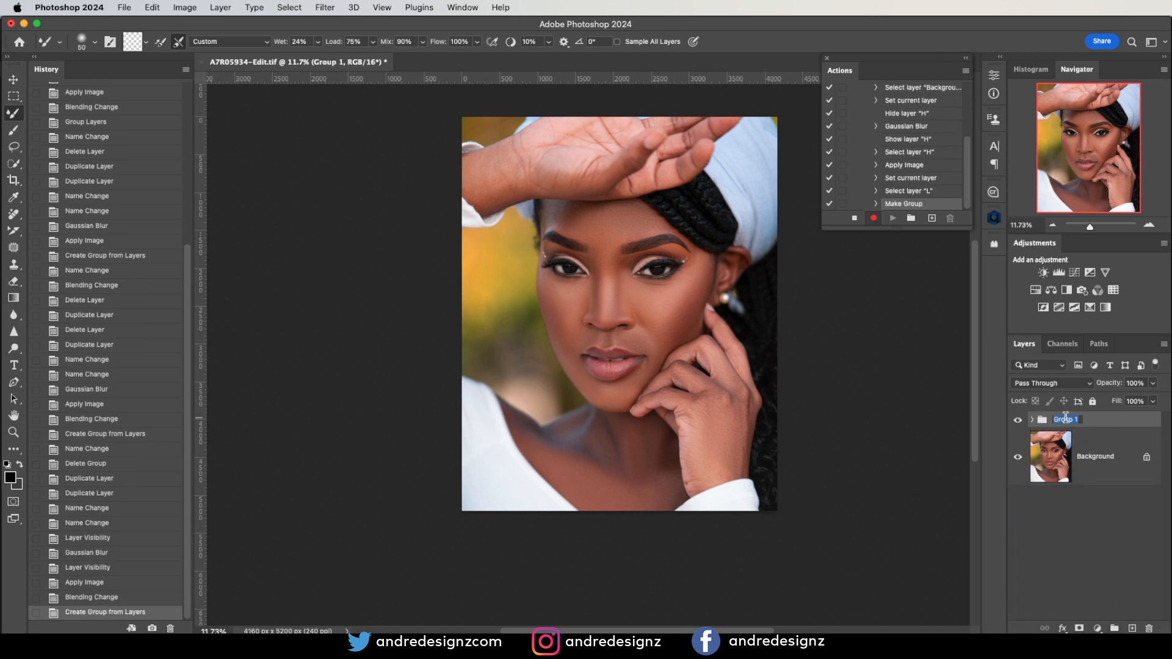
{"action": "type", "text": "Frequency Separation 16bit"}
{"action": "key", "text": "Return"}
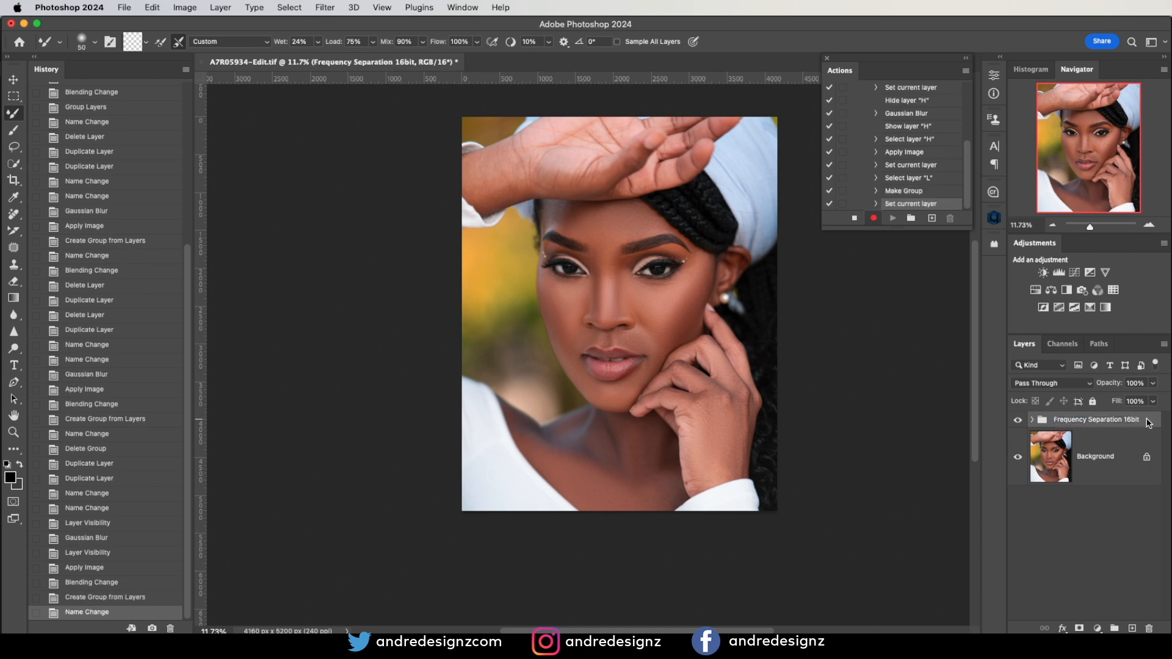
Step: Expand the group, select layer L, record a switch to the Mixer Brush tool and stop the action recording
{"action": "left_click", "coordinate": [1032, 420]}
{"action": "left_click", "coordinate": [1095, 515]}
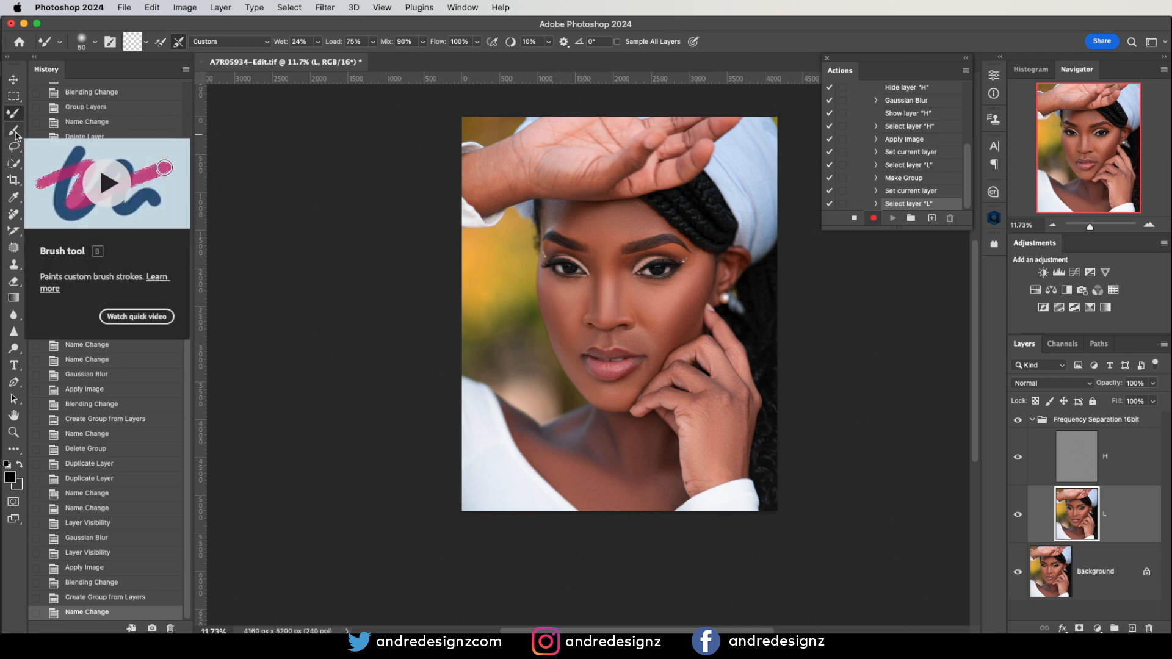
{"action": "left_click", "coordinate": [17, 133]}
{"action": "left_click", "coordinate": [17, 118]}
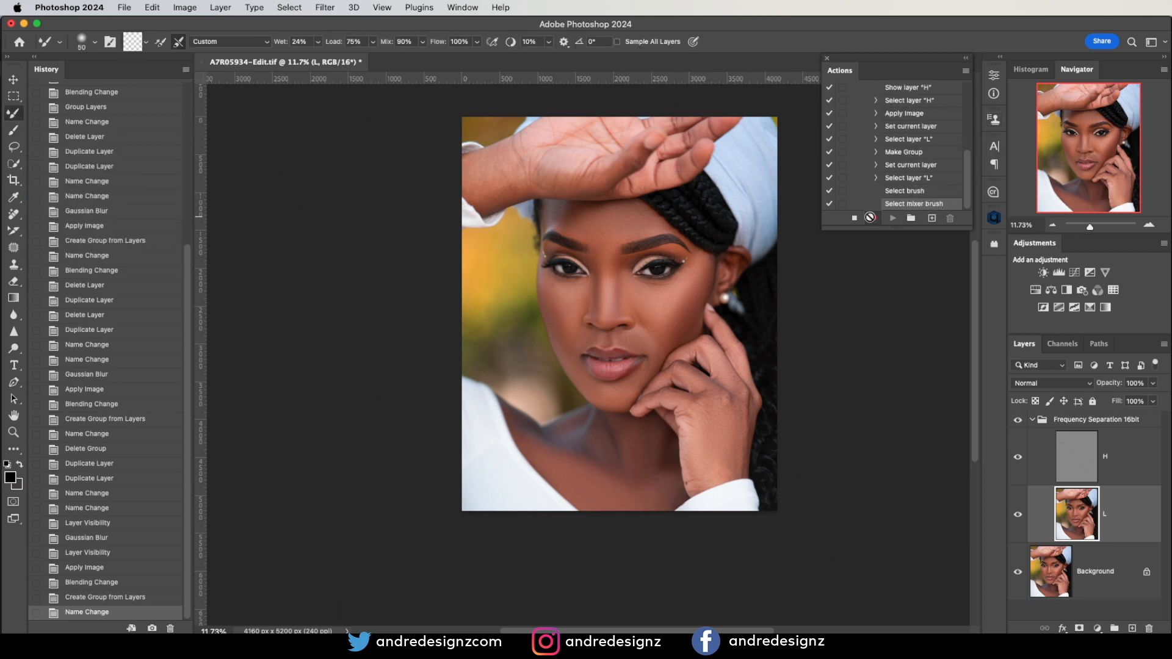
{"action": "left_click", "coordinate": [854, 218]}
Step: Delete the unneeded "Select brush" command from the FS-16 action
{"action": "left_click", "coordinate": [927, 193]}
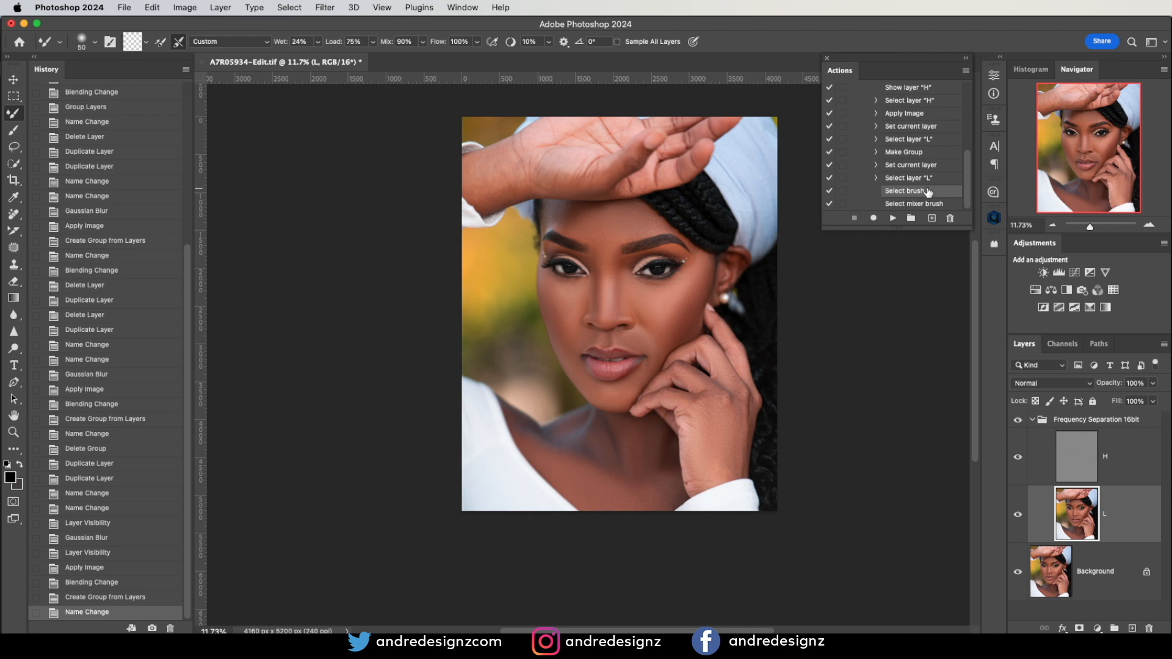
{"action": "left_click", "coordinate": [952, 219]}
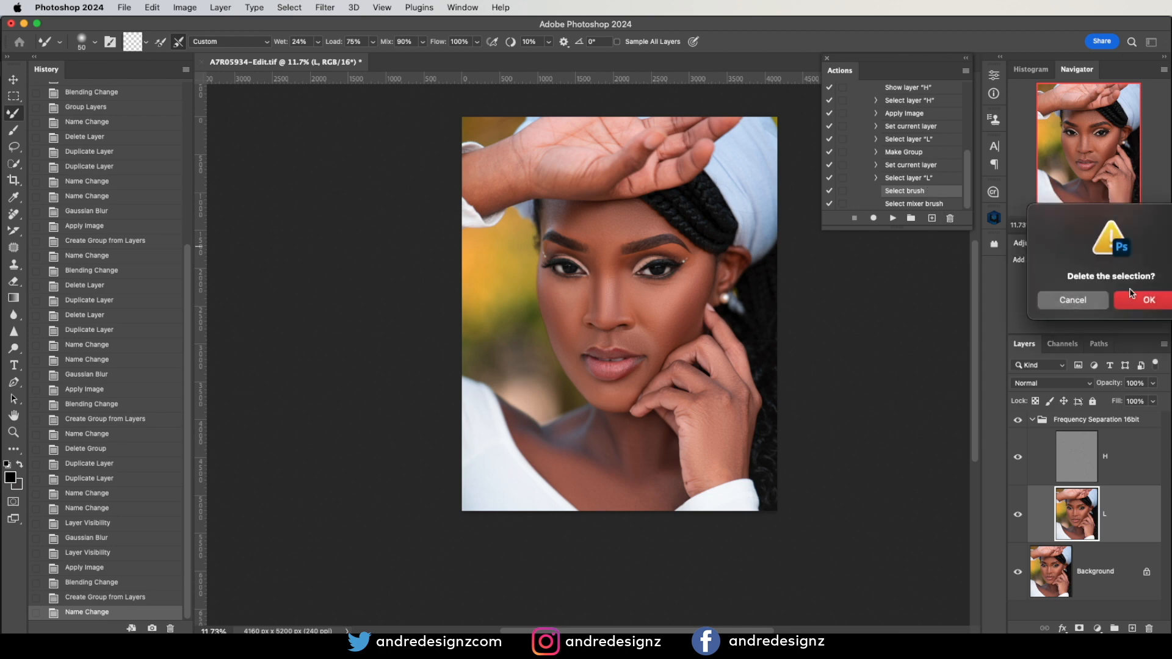
{"action": "left_click", "coordinate": [1139, 299]}
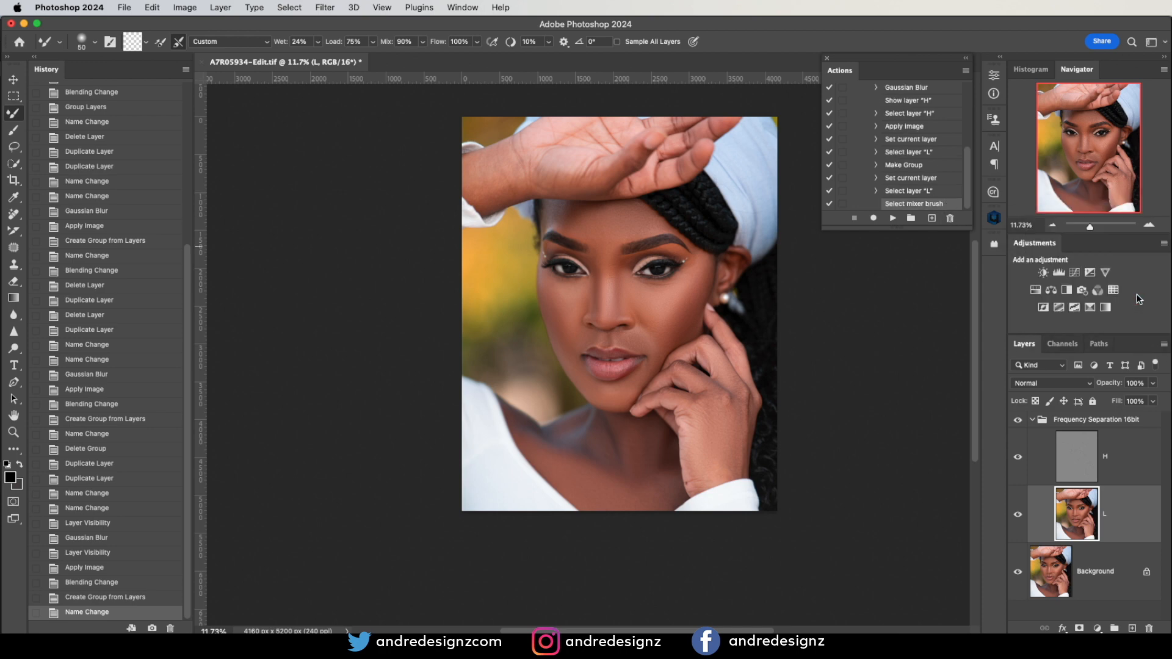
{"action": "left_click", "coordinate": [871, 220]}
{"action": "left_click", "coordinate": [856, 219]}
Step: Delete the Frequency Separation 16bit group and test the FS-16 action in Button Mode
{"action": "left_click", "coordinate": [1104, 421]}
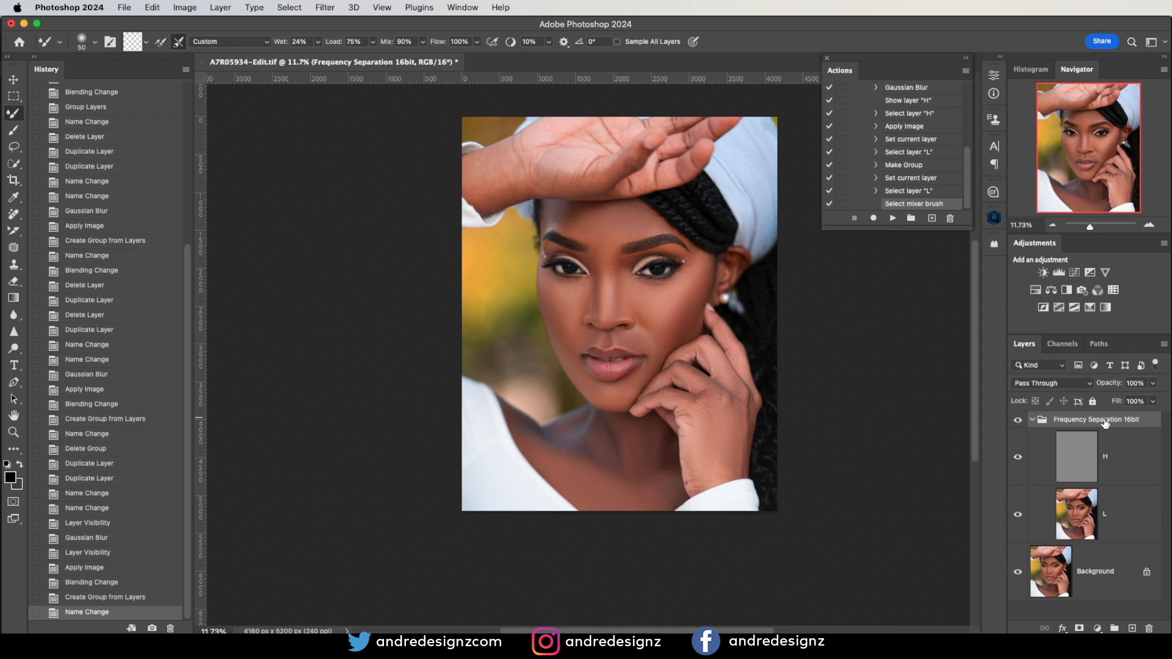
{"action": "key", "text": "BackSpace"}
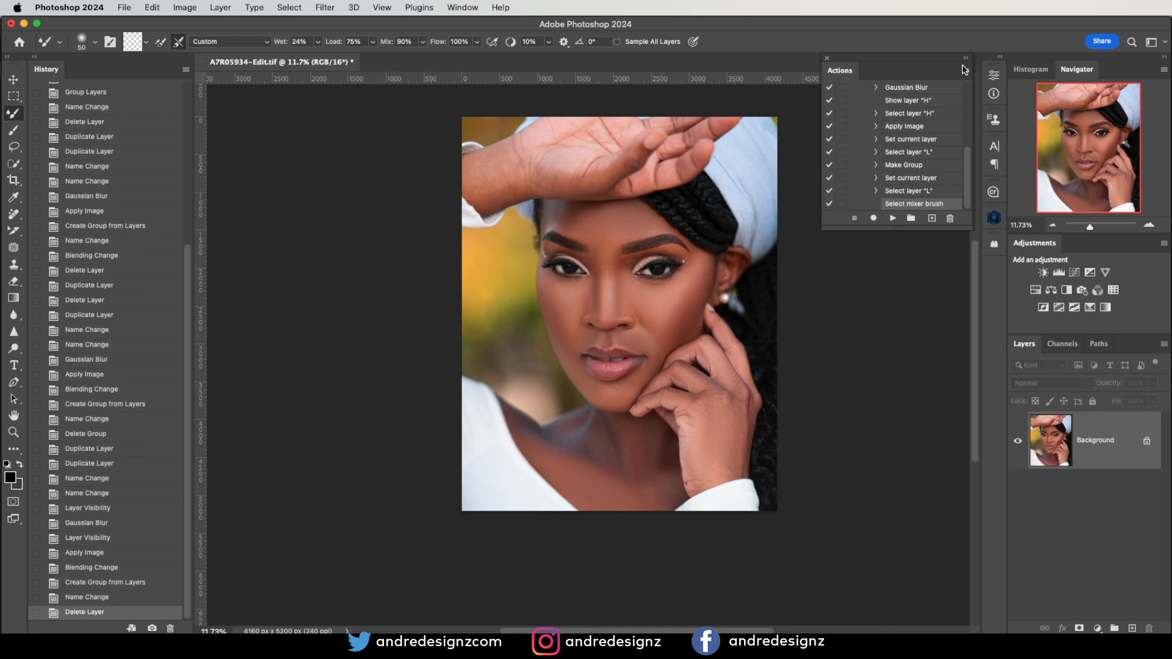
{"action": "left_click", "coordinate": [964, 70]}
{"action": "left_click", "coordinate": [1001, 80]}
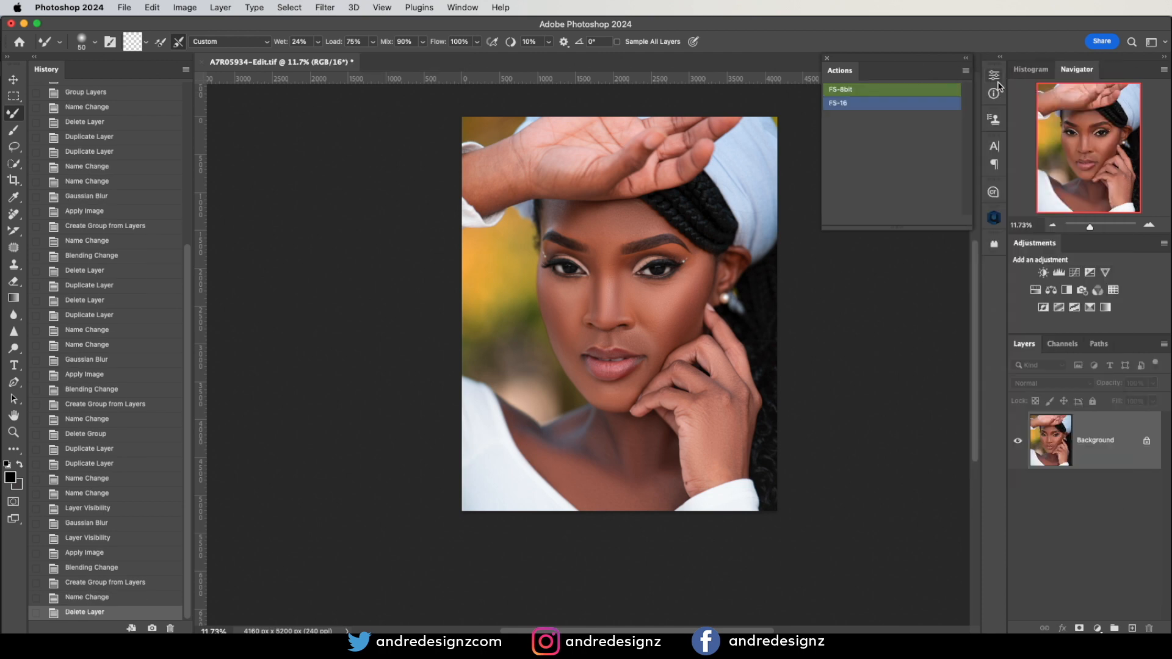
{"action": "left_click", "coordinate": [871, 109]}
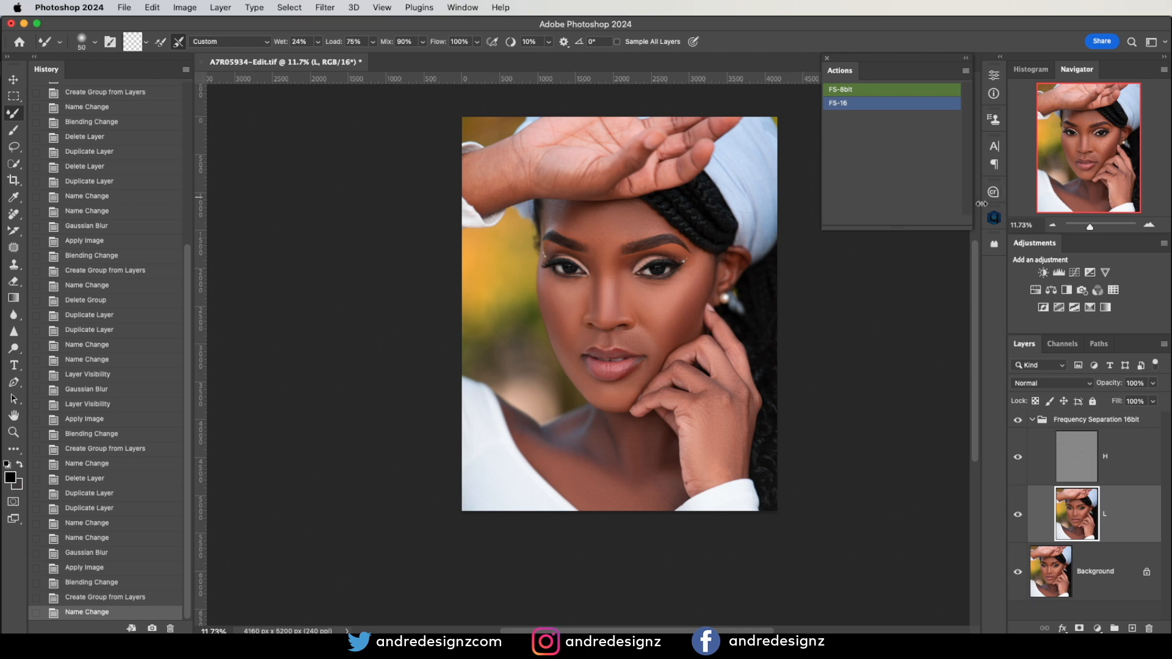
Step: Delete the group produced by the test and turn off Button Mode to show the FS-16 action's commands
{"action": "left_click", "coordinate": [1146, 421]}
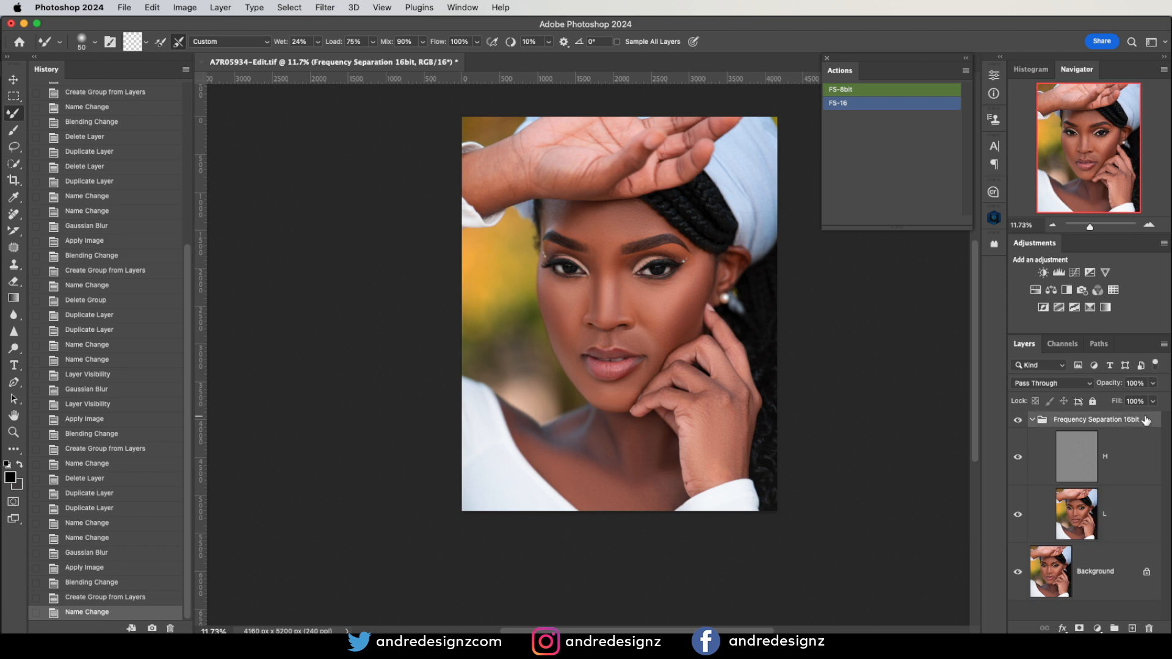
{"action": "key", "text": "Delete"}
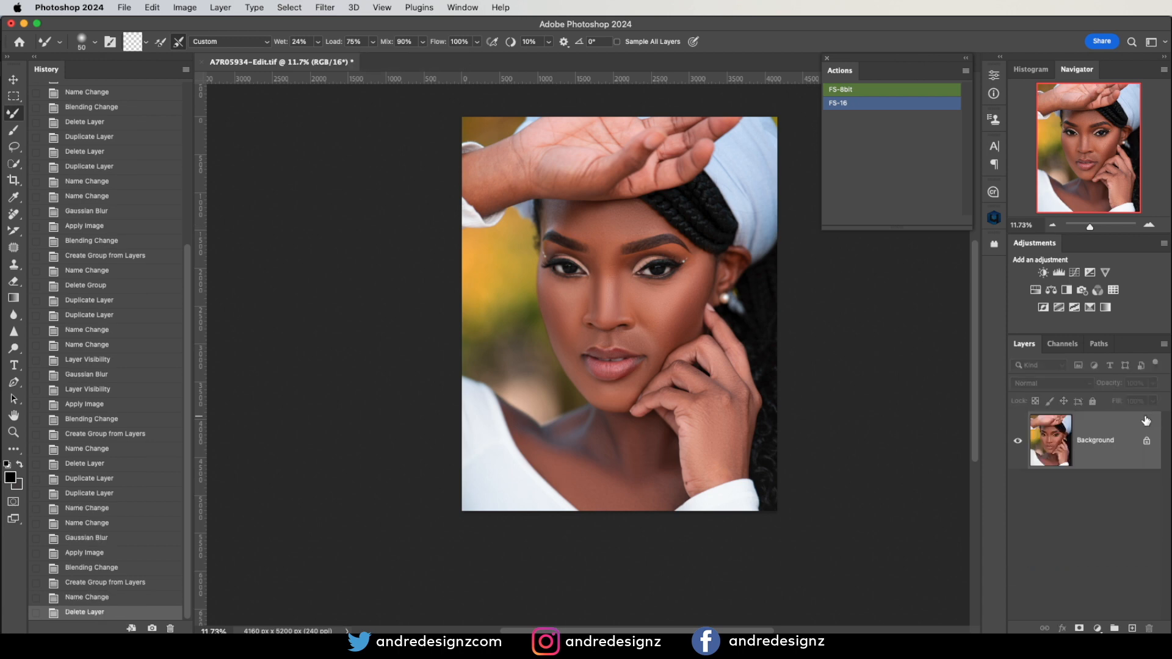
{"action": "left_click", "coordinate": [966, 70]}
{"action": "left_click", "coordinate": [1002, 76]}
{"action": "scroll", "coordinate": [882, 162], "scroll_direction": "up", "scroll_amount": 3}
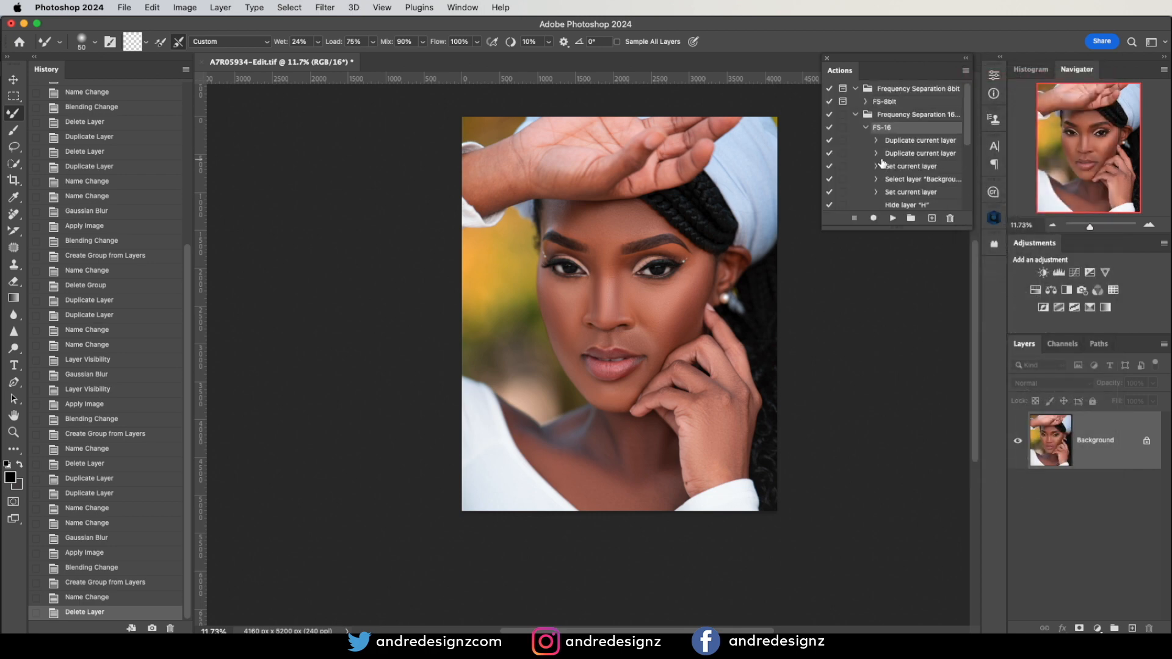
Step: Enable the dialog toggle for the Gaussian Blur command in the FS-16 action so playback pauses for its radius
{"action": "left_click", "coordinate": [874, 218]}
{"action": "scroll", "coordinate": [887, 195], "scroll_direction": "down", "scroll_amount": 2}
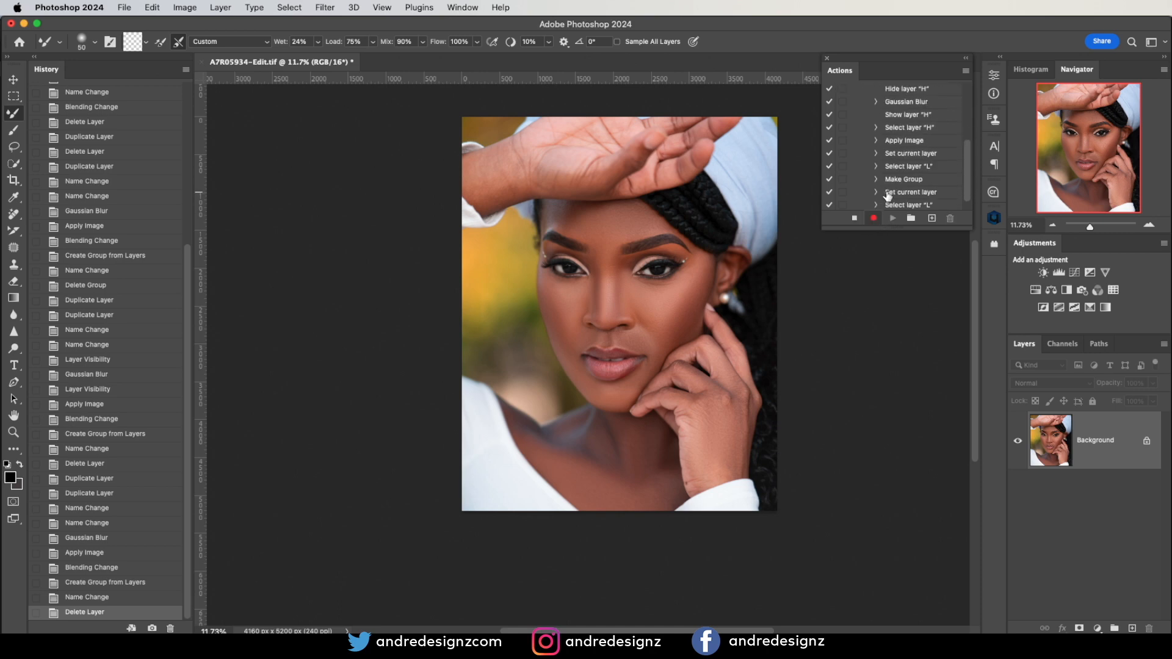
{"action": "scroll", "coordinate": [888, 193], "scroll_direction": "down", "scroll_amount": 5}
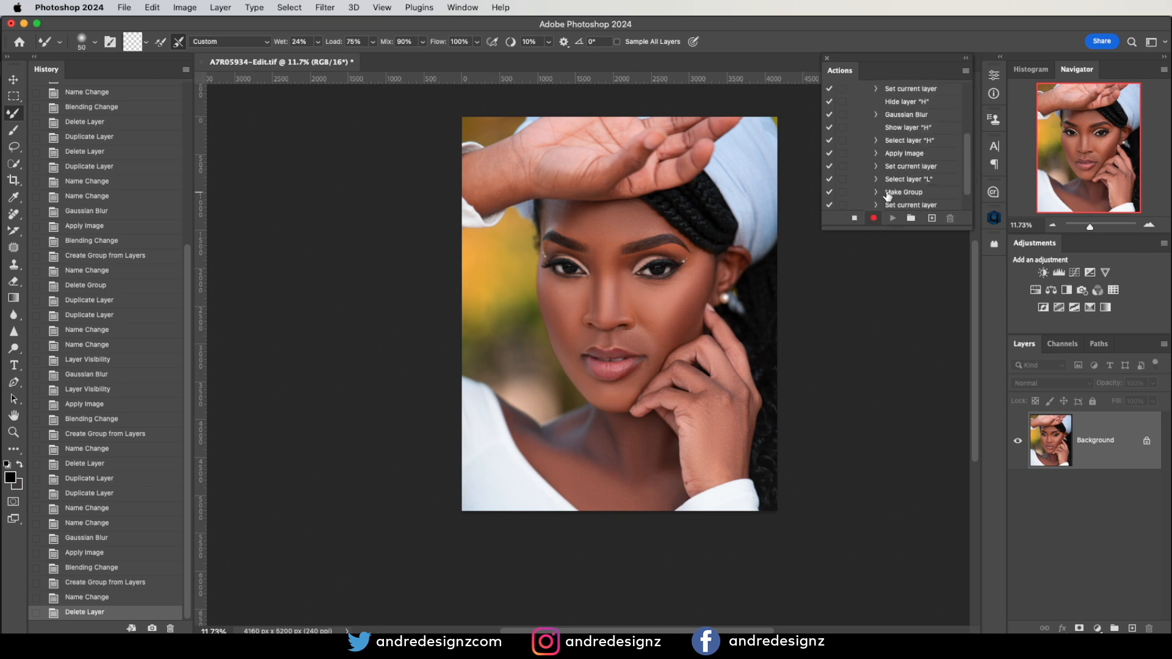
{"action": "left_click", "coordinate": [844, 115]}
{"action": "left_click", "coordinate": [855, 219]}
Step: Return to Button Mode and run the FS-16 action with a Gaussian Blur radius of 7 pixels
{"action": "left_click", "coordinate": [966, 72]}
{"action": "left_click", "coordinate": [895, 300]}
{"action": "left_click", "coordinate": [965, 71]}
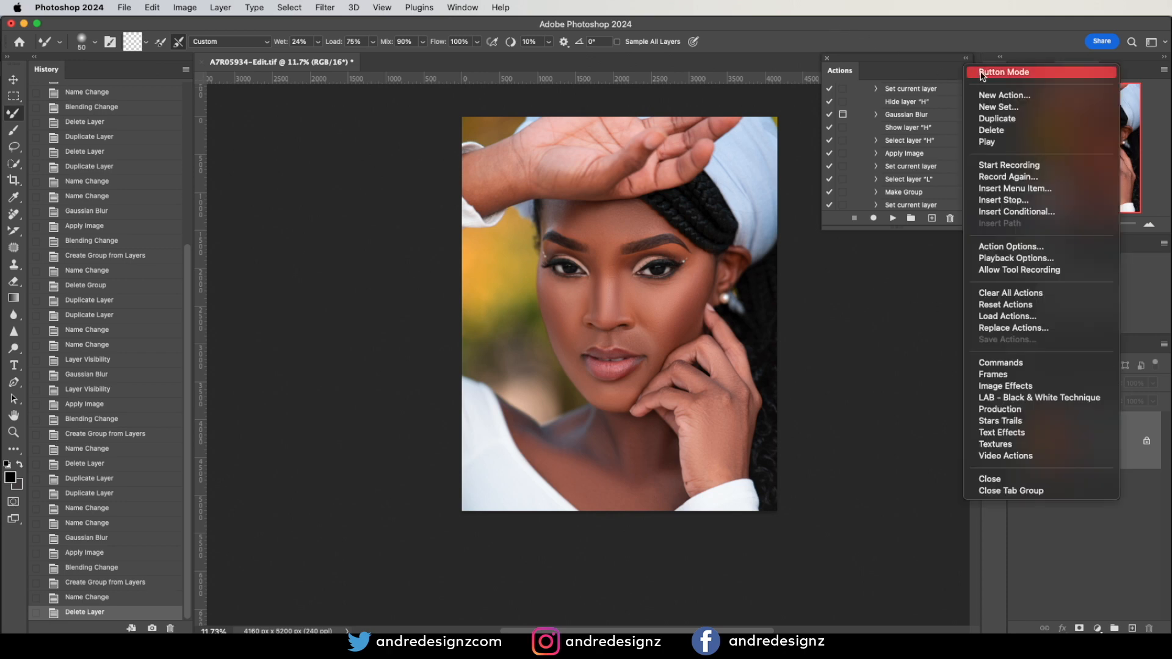
{"action": "left_click", "coordinate": [982, 73]}
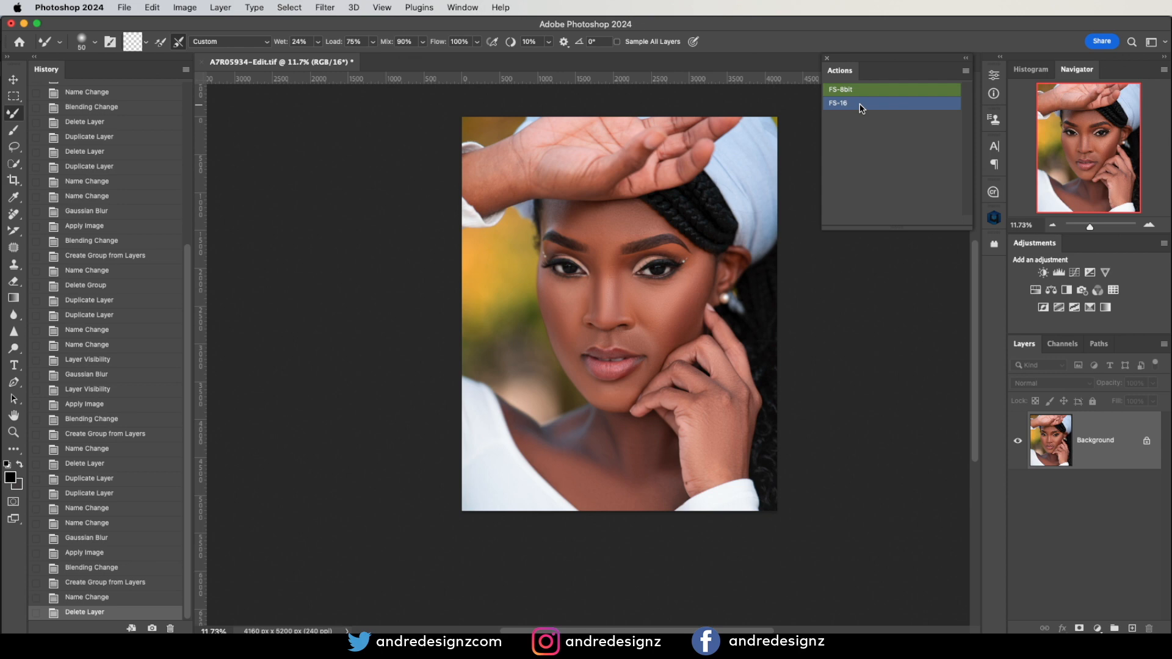
{"action": "left_click", "coordinate": [861, 107]}
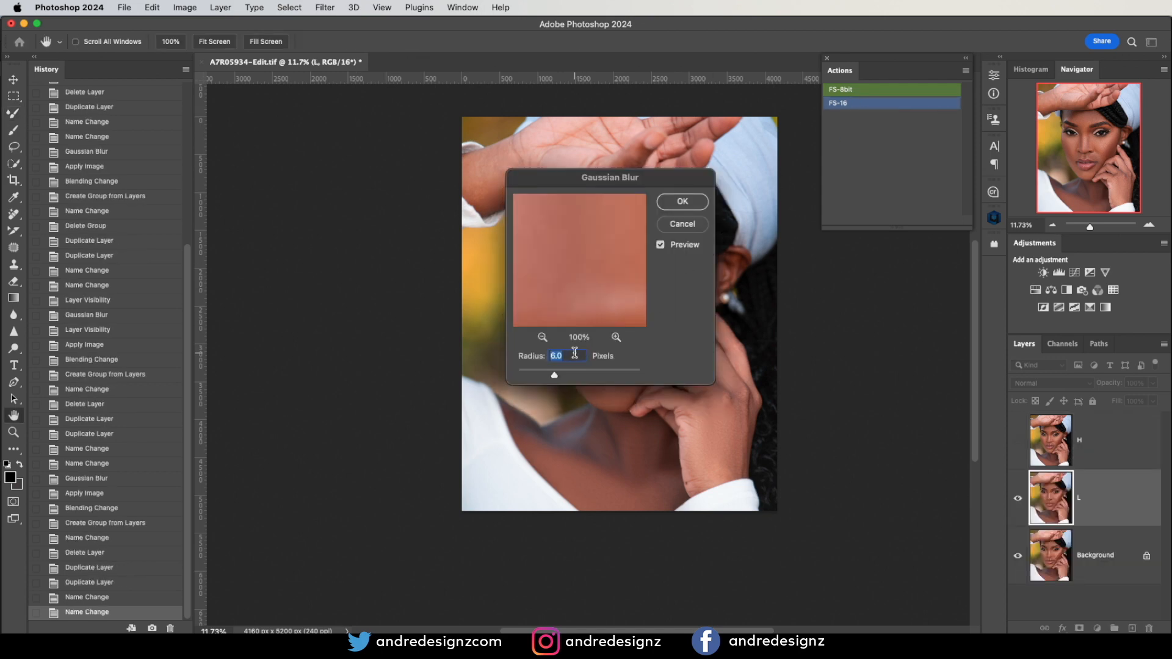
{"action": "type", "text": "7"}
{"action": "left_click", "coordinate": [684, 203]}
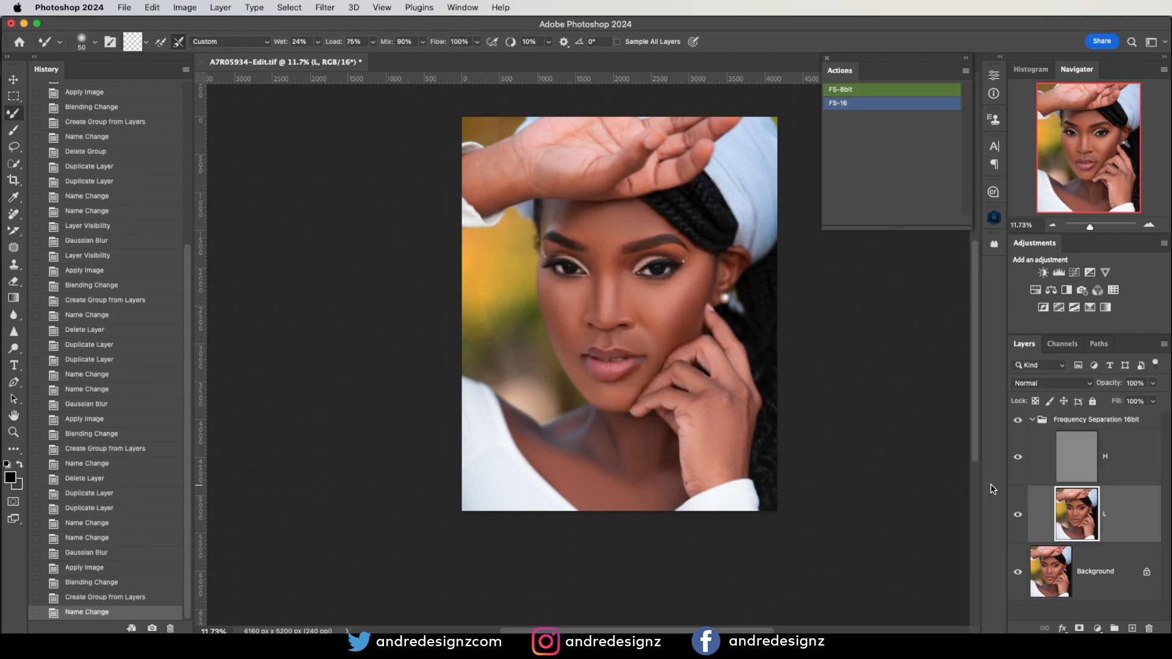